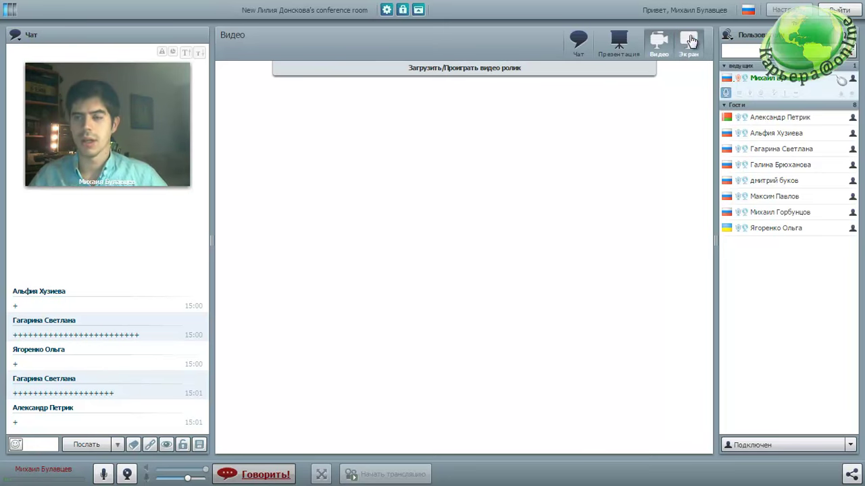
Step: Open the Экран panel and start a Показать выделенную область screen broadcast
{"action": "left_click", "coordinate": [689, 42]}
{"action": "left_click", "coordinate": [410, 474]}
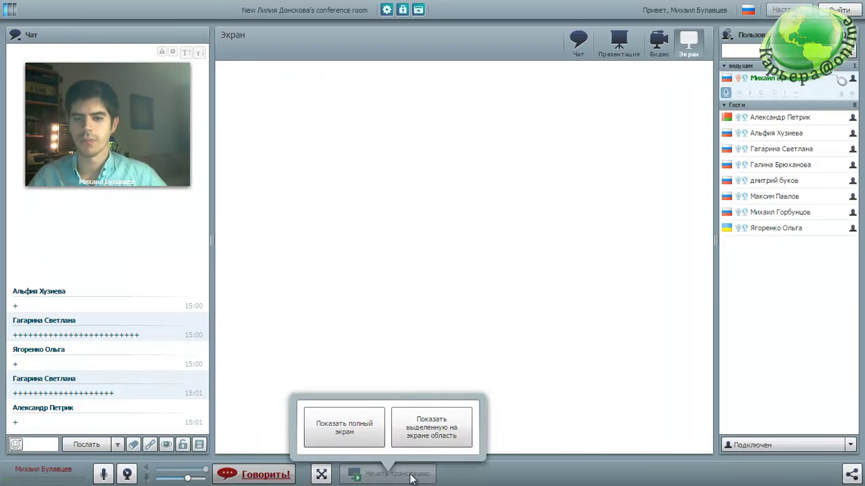
{"action": "left_click", "coordinate": [446, 432]}
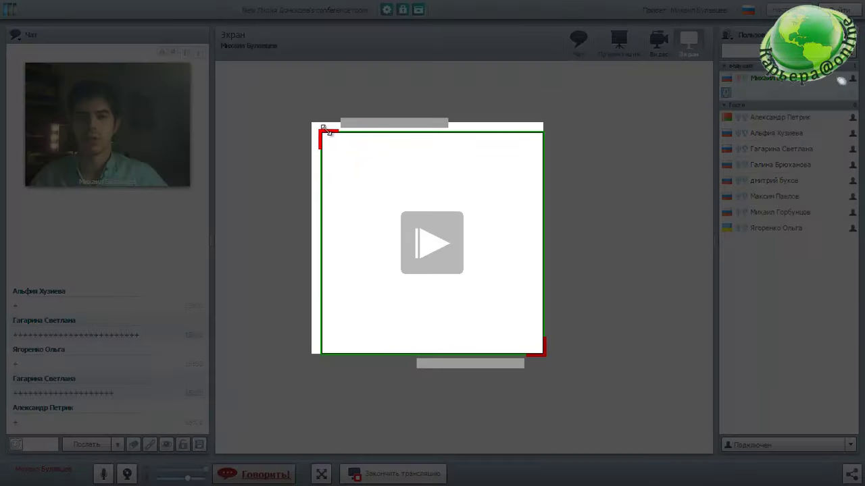
Step: Stretch the green capture frame out to the screen edges to cover nearly the whole screen
{"action": "left_click_drag", "start_coordinate": [324, 128], "coordinate": [217, 4]}
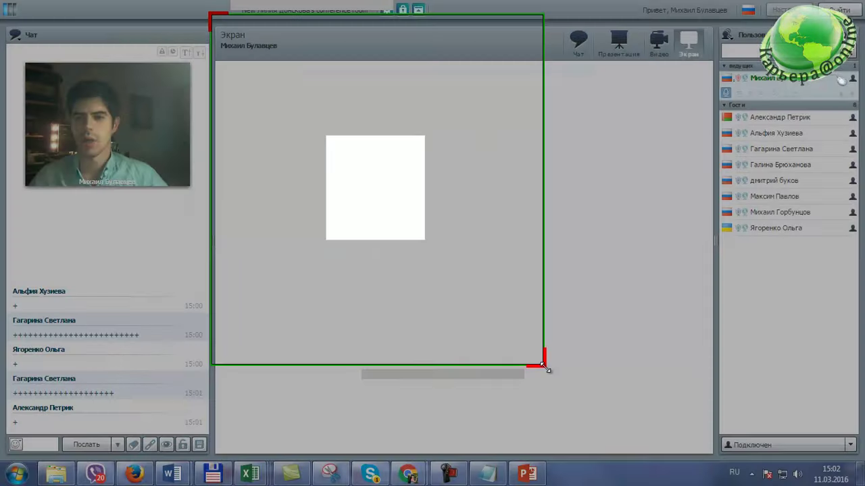
{"action": "left_click_drag", "start_coordinate": [547, 369], "coordinate": [858, 466]}
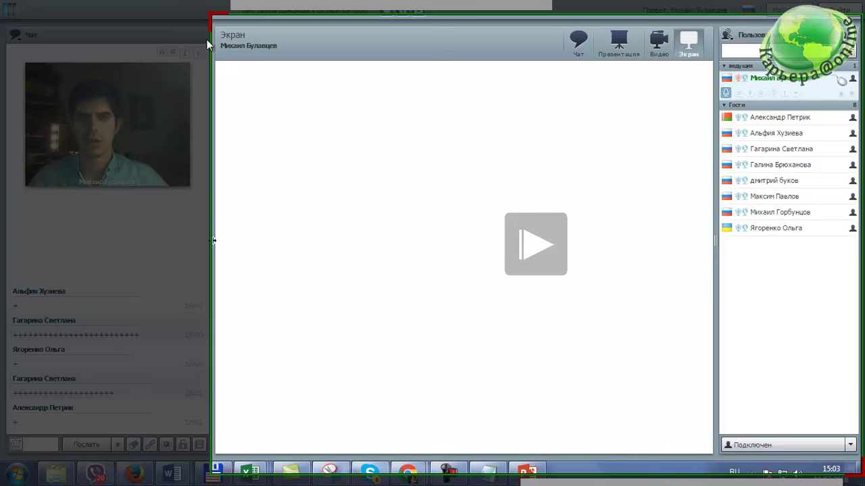
{"action": "left_click_drag", "start_coordinate": [211, 11], "coordinate": [181, 7]}
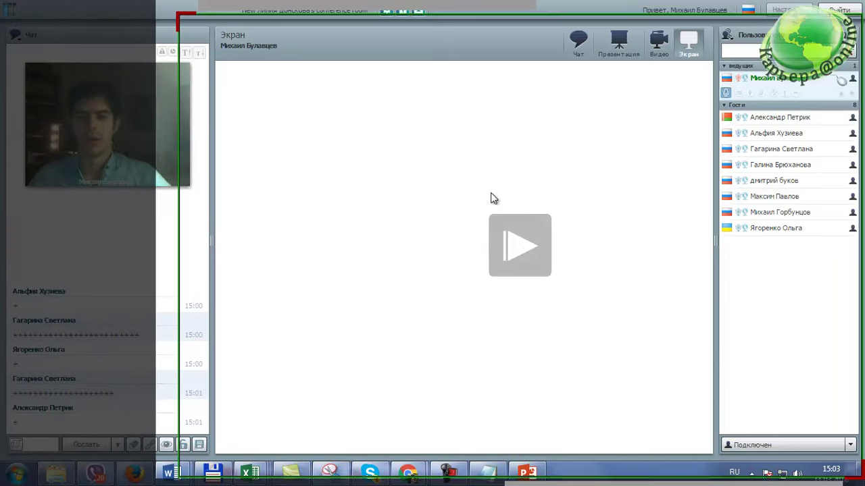
Step: Start broadcasting the captured area live and expand the screen view to fill the room
{"action": "left_click", "coordinate": [520, 254]}
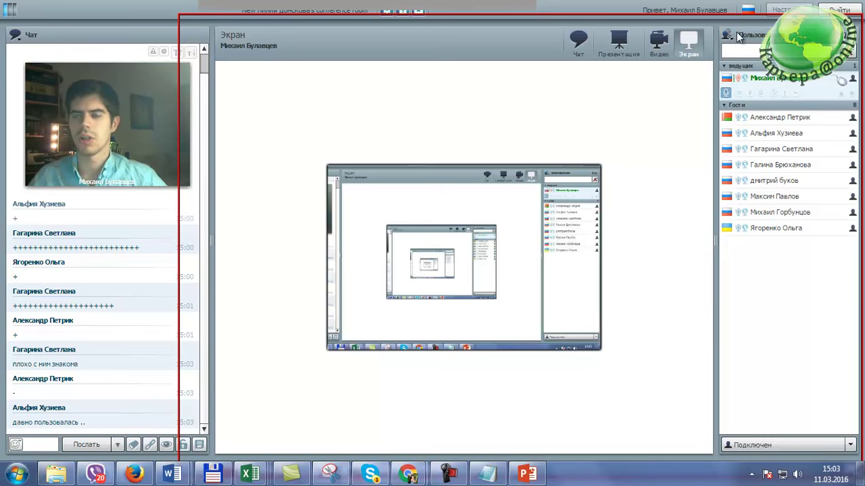
{"action": "left_click", "coordinate": [728, 39]}
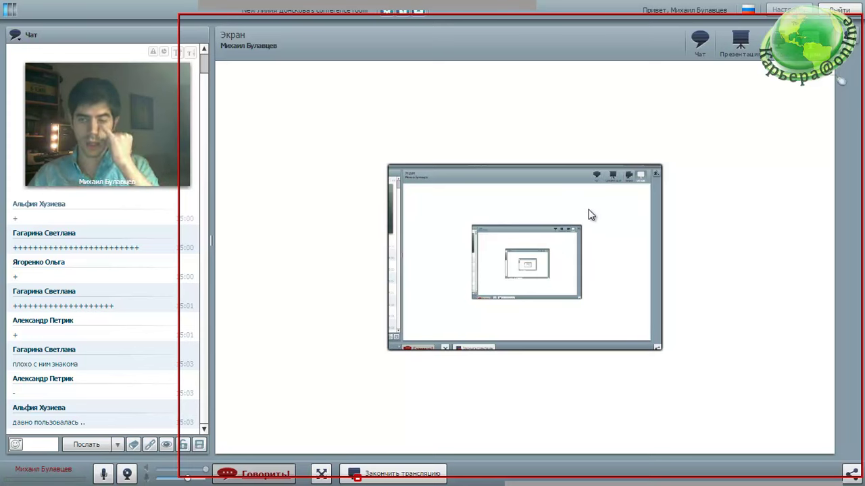
Step: Bring the PowerPoint presentation forward with Alt+Tab
{"action": "key", "text": "alt+Tab"}
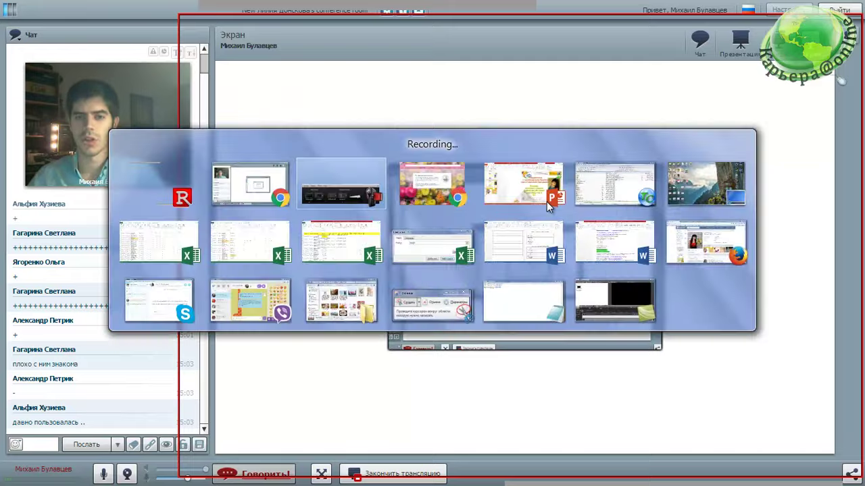
{"action": "key", "text": "Tab"}
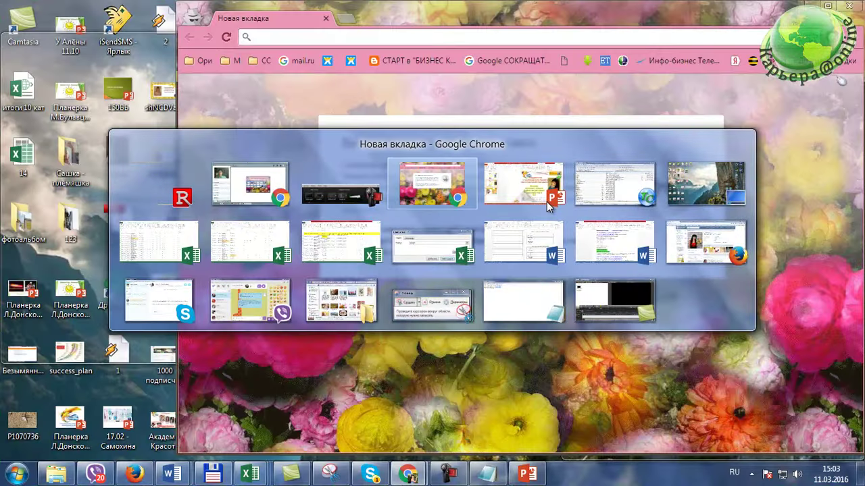
{"action": "key", "text": "alt+Tab"}
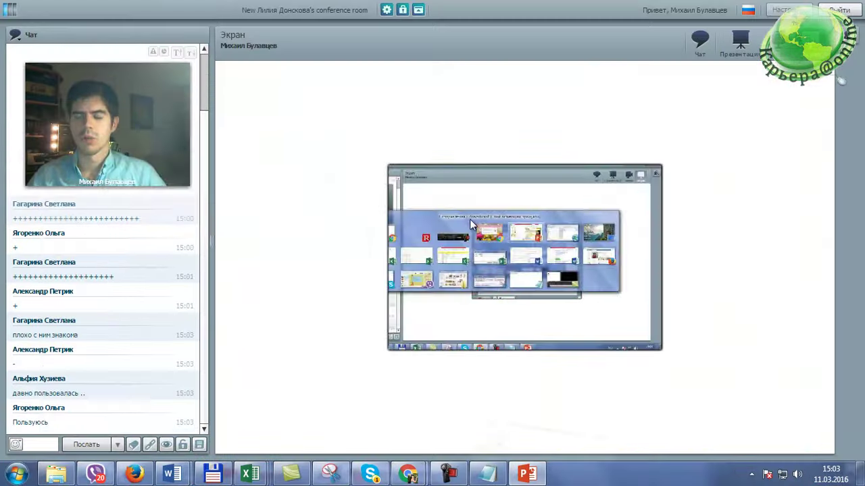
{"action": "key", "text": "alt+Tab"}
Step: Restore the PowerPoint window, move it up-left and enlarge it to fill the right side
{"action": "left_click", "coordinate": [836, 9]}
{"action": "left_click_drag", "start_coordinate": [700, 87], "coordinate": [435, 14]}
{"action": "mouse_move", "coordinate": [617, 436]}
{"action": "left_mouse_down"}
{"action": "mouse_move", "coordinate": [861, 450]}
{"action": "mouse_move", "coordinate": [860, 462]}
{"action": "left_mouse_up"}
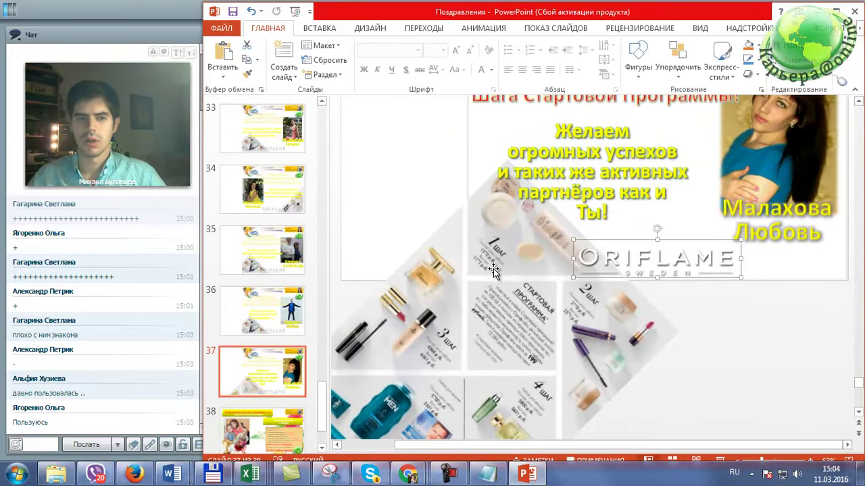
{"action": "key", "text": "alt+Tab"}
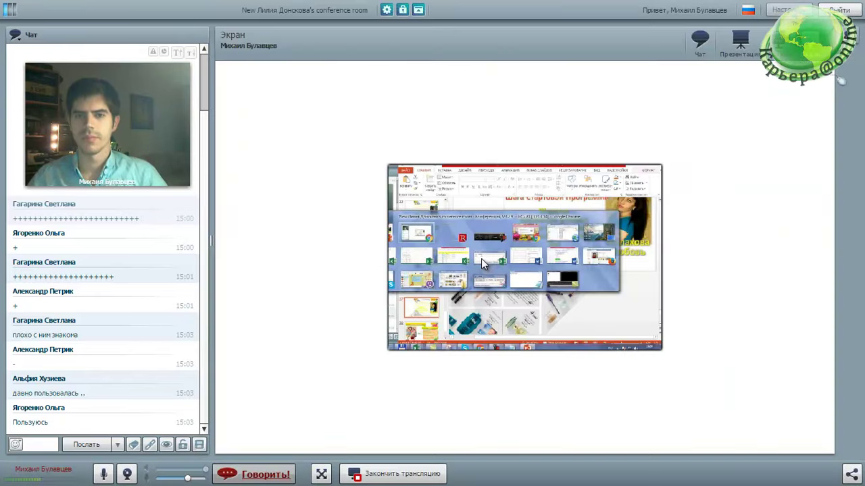
{"action": "key", "text": "alt+Tab"}
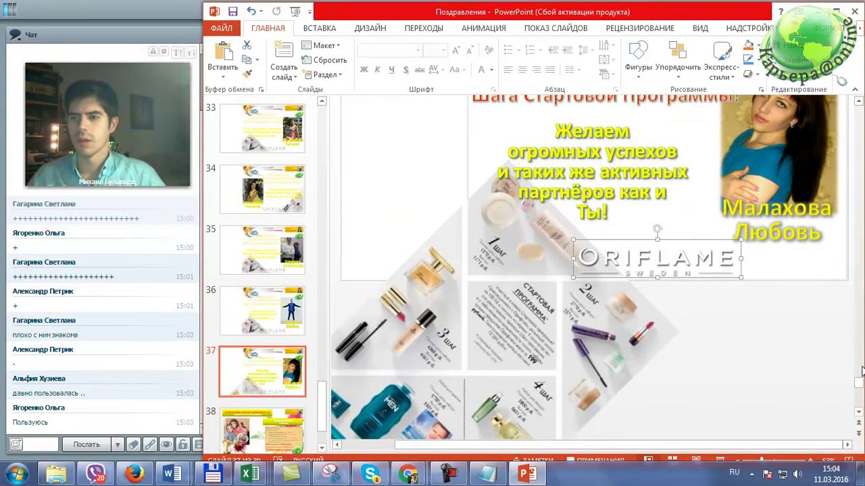
Step: On zoomed slide 35, raise the yellow wishes text, nudge the title right, shift the background left
{"action": "left_click_drag", "start_coordinate": [859, 383], "coordinate": [858, 371]}
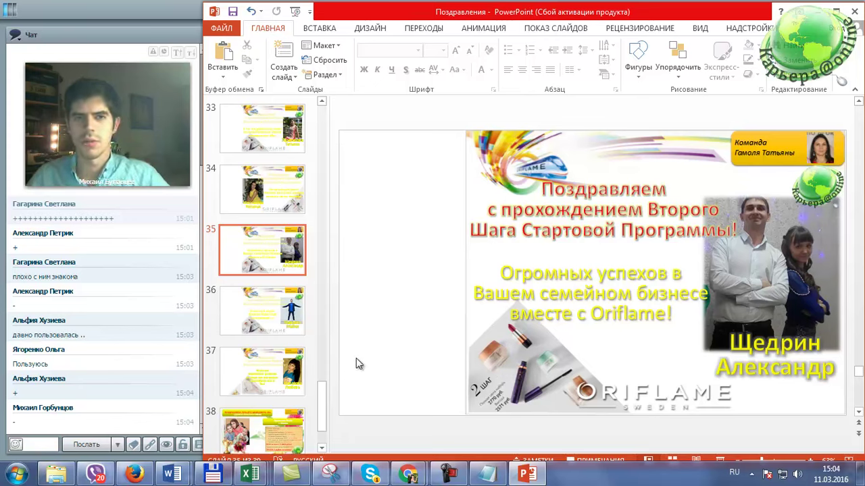
{"action": "scroll", "coordinate": [563, 338], "scroll_direction": "up", "scroll_amount": 1}
{"action": "scroll", "coordinate": [565, 340], "scroll_direction": "up", "scroll_amount": 1}
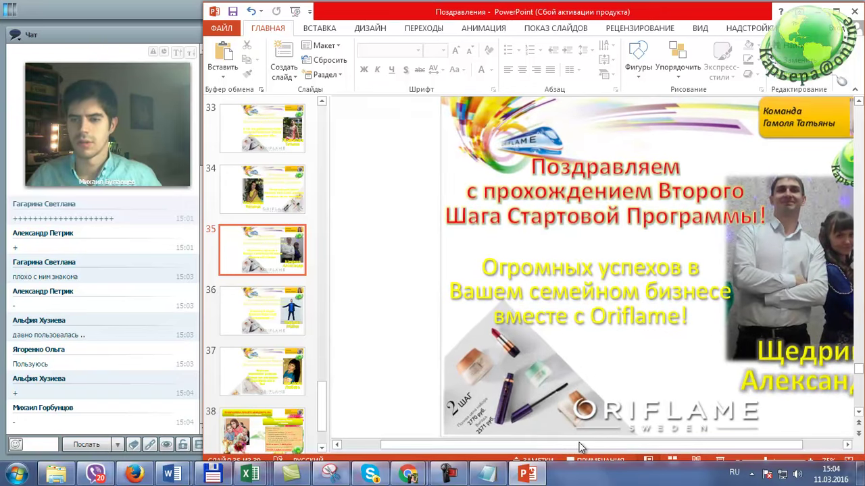
{"action": "left_click_drag", "start_coordinate": [625, 446], "coordinate": [665, 446]}
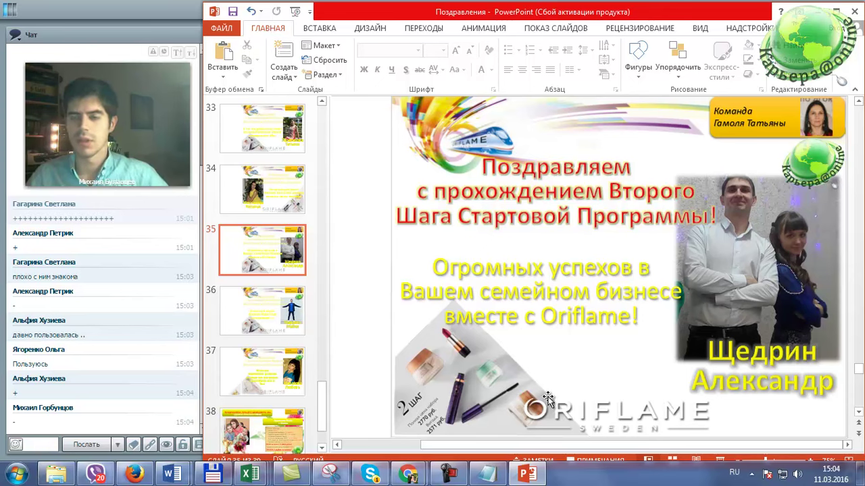
{"action": "left_click", "coordinate": [537, 266]}
{"action": "mouse_move", "coordinate": [538, 259]}
{"action": "left_mouse_down"}
{"action": "mouse_move", "coordinate": [545, 240]}
{"action": "mouse_move", "coordinate": [554, 253]}
{"action": "left_mouse_up"}
{"action": "left_click_drag", "start_coordinate": [560, 155], "coordinate": [565, 156]}
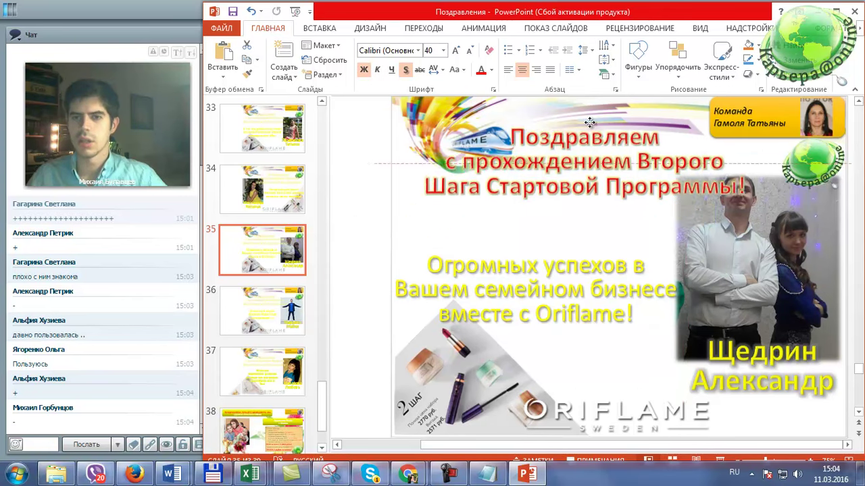
{"action": "left_click_drag", "start_coordinate": [542, 119], "coordinate": [519, 119]}
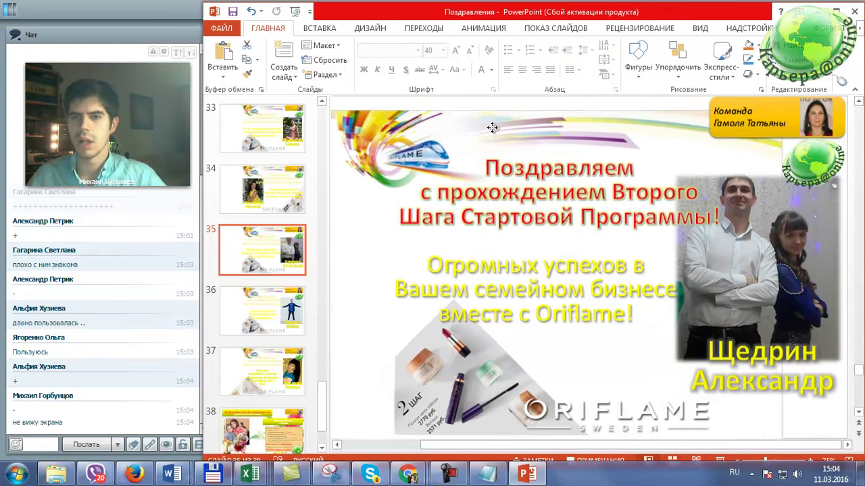
{"action": "left_click_drag", "start_coordinate": [519, 119], "coordinate": [519, 119]}
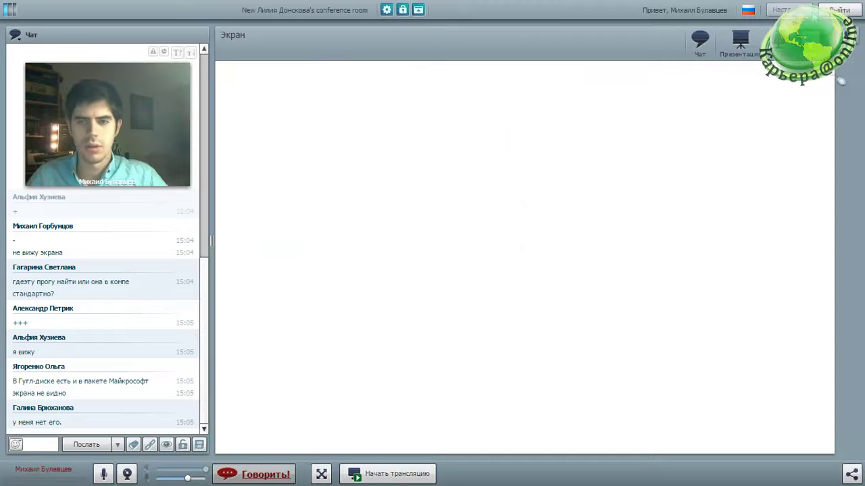
Step: Restart a Показать выделенную область broadcast with its frame stretched to the screen edges
{"action": "left_click", "coordinate": [396, 473]}
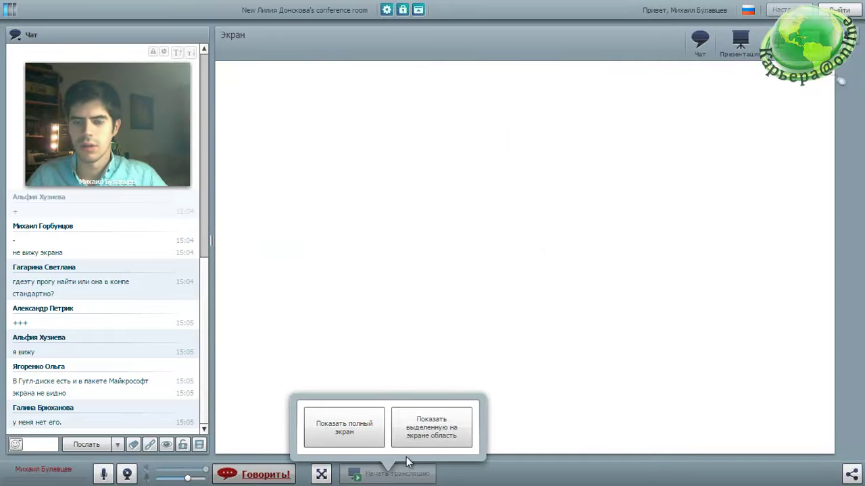
{"action": "left_click", "coordinate": [435, 424]}
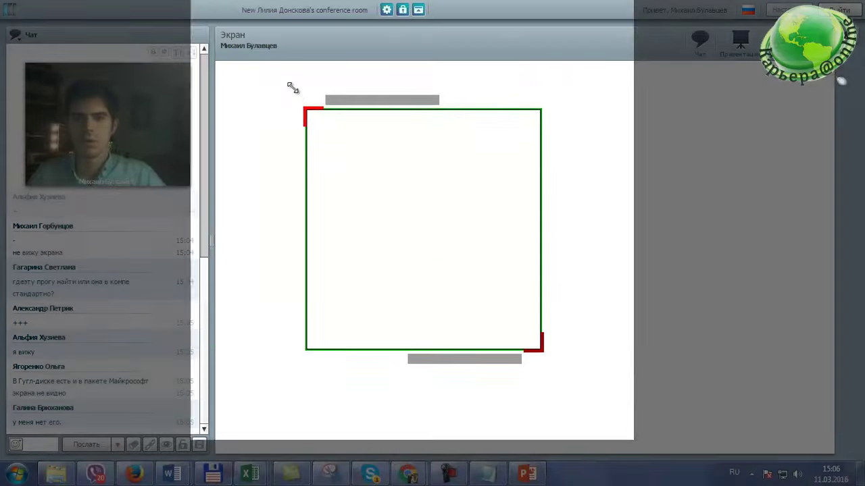
{"action": "left_click_drag", "start_coordinate": [325, 133], "coordinate": [215, 17]}
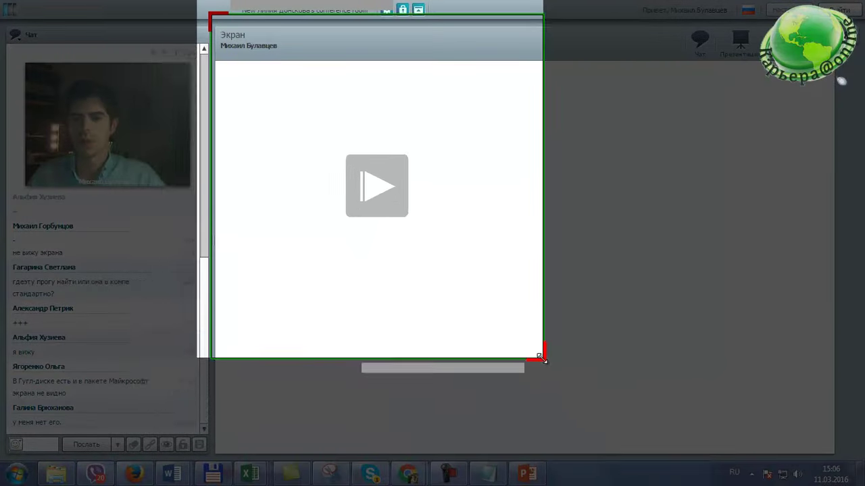
{"action": "left_click_drag", "start_coordinate": [544, 358], "coordinate": [860, 468]}
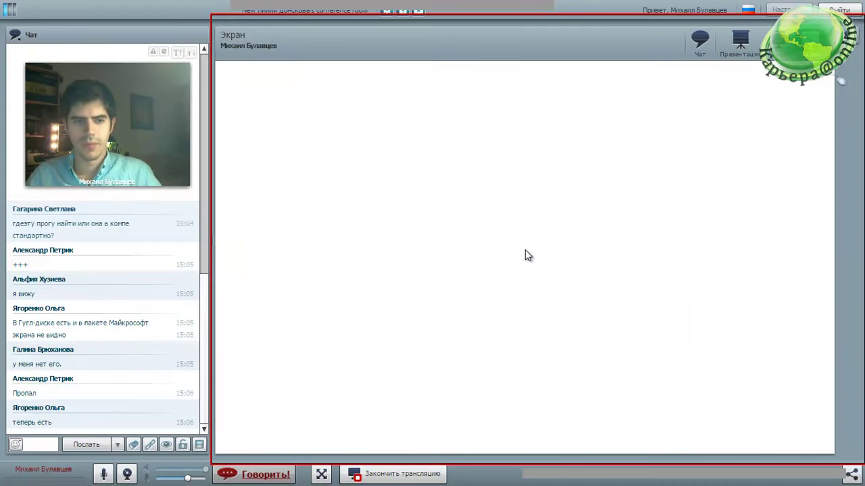
{"action": "key", "text": "alt+Tab"}
{"action": "key", "text": "alt+Tab"}
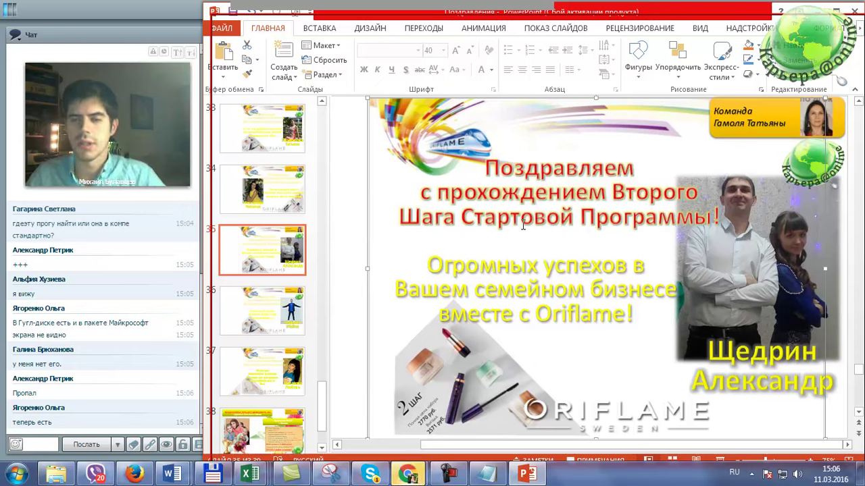
Step: Readjust the yellow wishes text and move the congratulation title slightly left and up
{"action": "left_click", "coordinate": [508, 262]}
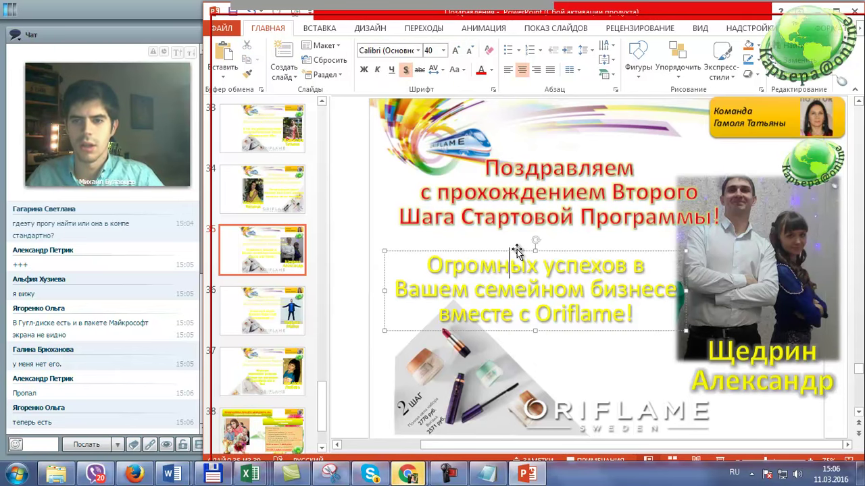
{"action": "mouse_move", "coordinate": [516, 250]}
{"action": "left_mouse_down"}
{"action": "mouse_move", "coordinate": [434, 250]}
{"action": "mouse_move", "coordinate": [516, 253]}
{"action": "left_mouse_up"}
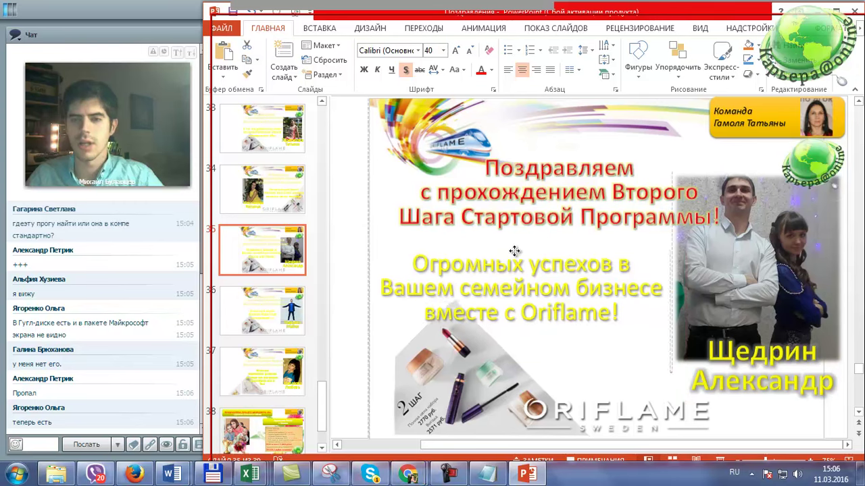
{"action": "left_click", "coordinate": [514, 170]}
{"action": "left_click_drag", "start_coordinate": [543, 156], "coordinate": [515, 150]}
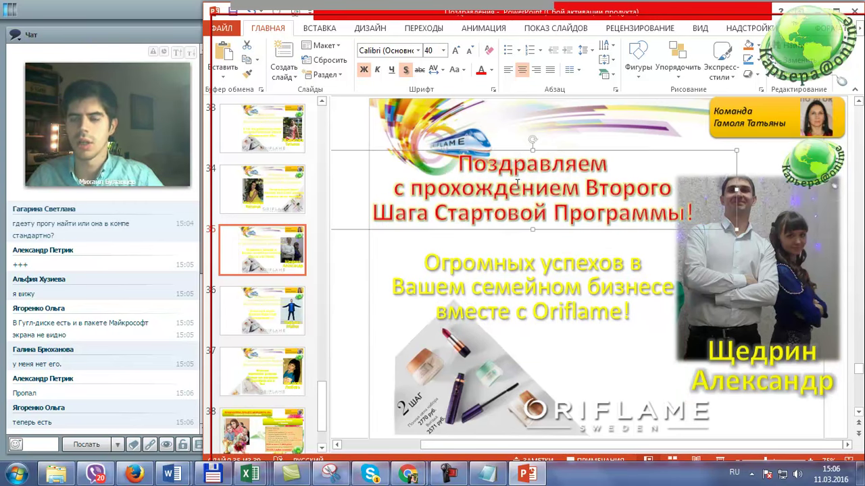
Step: Raise the couple's photo, reposition the globe logo and shift the yellow team label left
{"action": "mouse_move", "coordinate": [727, 259]}
{"action": "left_mouse_down"}
{"action": "mouse_move", "coordinate": [768, 215]}
{"action": "mouse_move", "coordinate": [755, 217]}
{"action": "left_mouse_up"}
{"action": "mouse_move", "coordinate": [824, 150]}
{"action": "left_mouse_down"}
{"action": "mouse_move", "coordinate": [817, 170]}
{"action": "mouse_move", "coordinate": [813, 160]}
{"action": "left_mouse_up"}
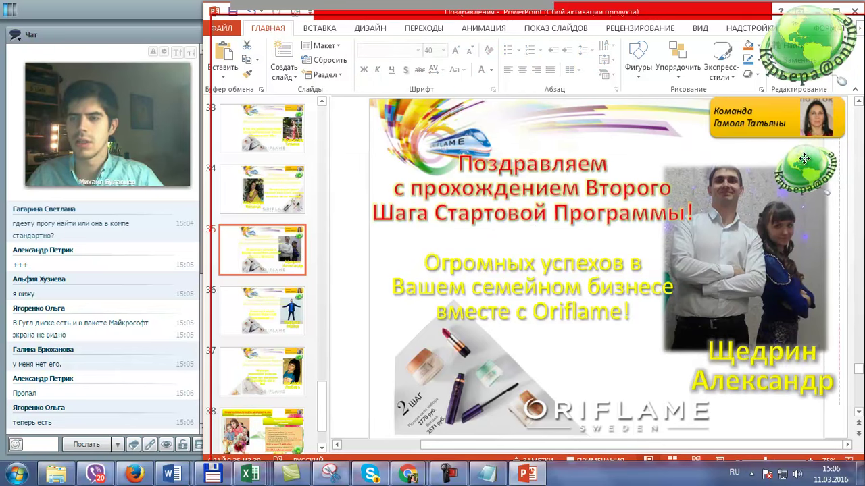
{"action": "left_click", "coordinate": [767, 110]}
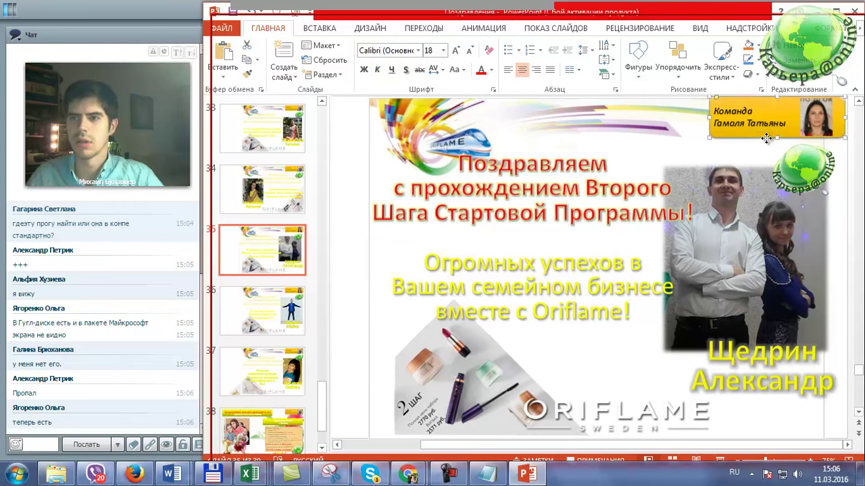
{"action": "left_click_drag", "start_coordinate": [766, 142], "coordinate": [759, 144]}
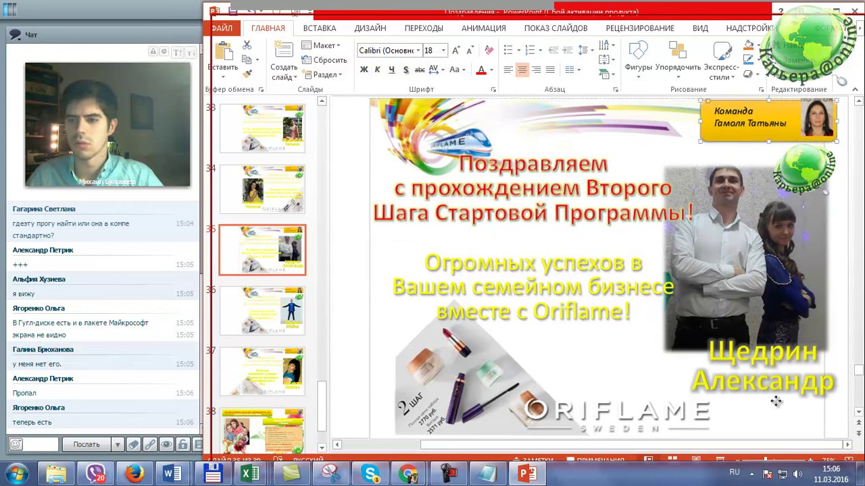
Step: Lower the name caption, shift the Oriflame logo left and reposition the cosmetics product photo
{"action": "mouse_move", "coordinate": [763, 342]}
{"action": "left_mouse_down"}
{"action": "mouse_move", "coordinate": [746, 371]}
{"action": "mouse_move", "coordinate": [758, 341]}
{"action": "left_mouse_up"}
{"action": "left_click", "coordinate": [617, 404]}
{"action": "mouse_move", "coordinate": [617, 404]}
{"action": "left_mouse_down"}
{"action": "mouse_move", "coordinate": [591, 391]}
{"action": "mouse_move", "coordinate": [597, 394]}
{"action": "left_mouse_up"}
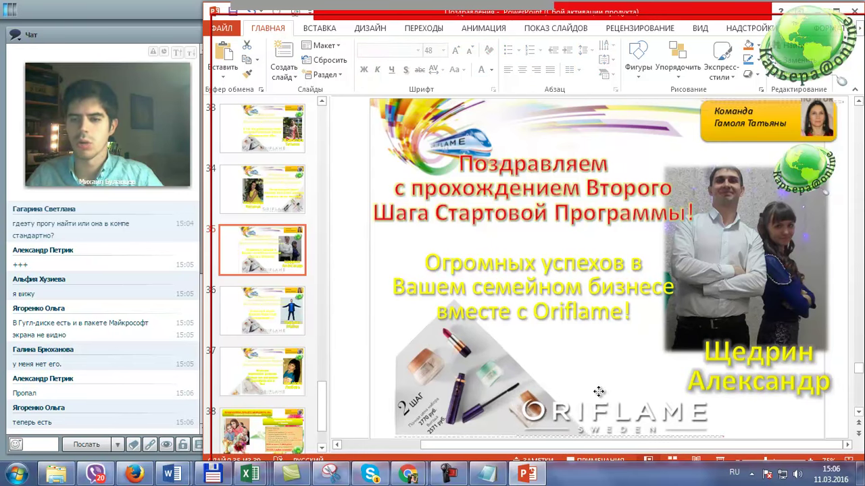
{"action": "mouse_move", "coordinate": [479, 379]}
{"action": "left_mouse_down"}
{"action": "mouse_move", "coordinate": [506, 337]}
{"action": "mouse_move", "coordinate": [439, 367]}
{"action": "left_mouse_up"}
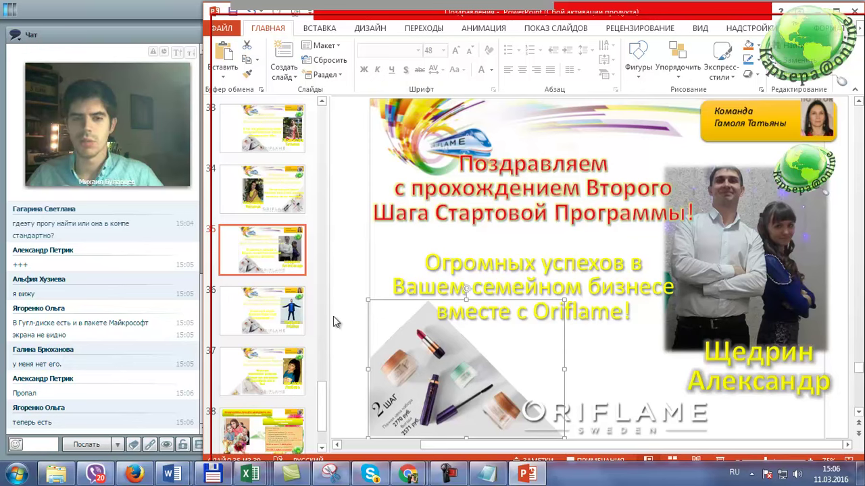
Step: Scroll to the end of the thumbnails, open blank slide 39 and click into its placeholders
{"action": "left_click", "coordinate": [322, 426]}
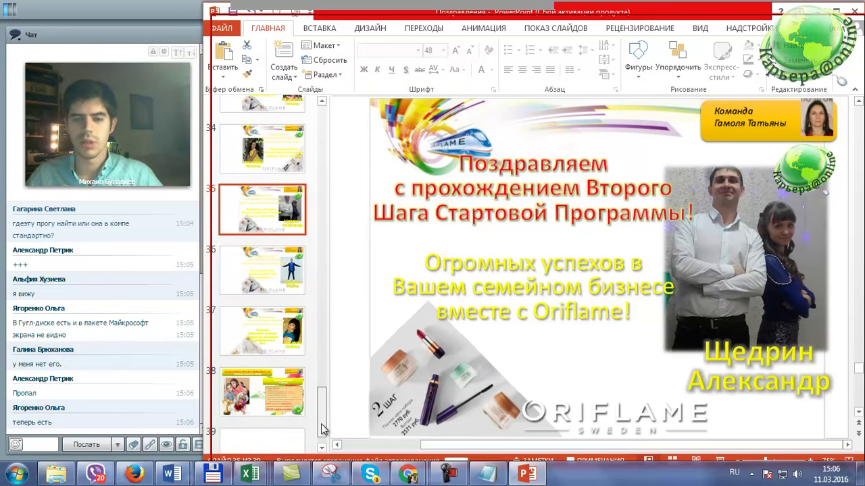
{"action": "scroll", "coordinate": [323, 429], "scroll_direction": "down", "scroll_amount": 2}
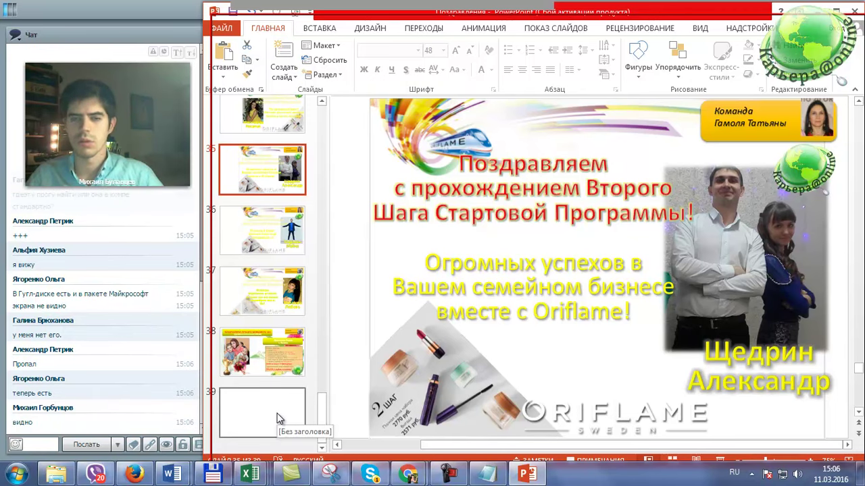
{"action": "left_click", "coordinate": [278, 419]}
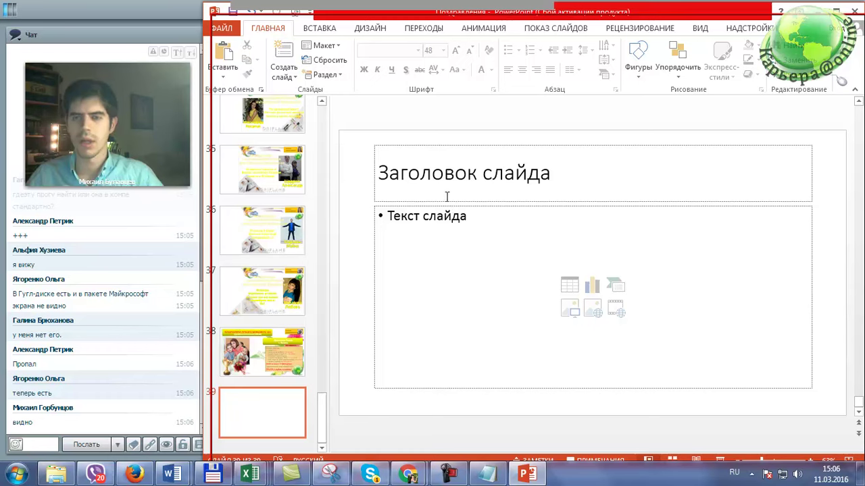
{"action": "left_click", "coordinate": [419, 179]}
{"action": "left_click", "coordinate": [439, 259]}
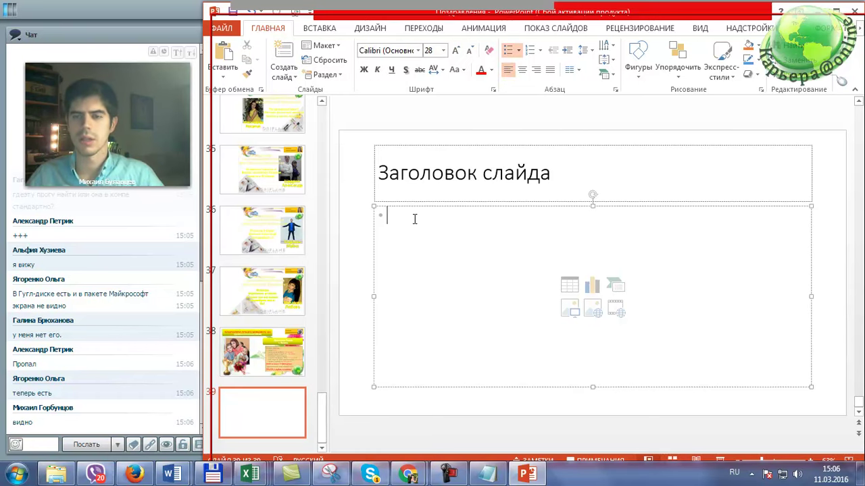
{"action": "left_click", "coordinate": [410, 174]}
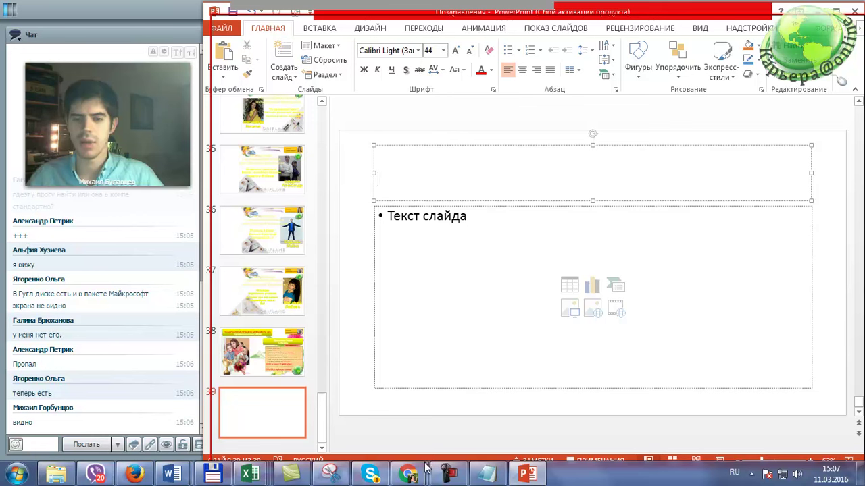
Step: In Chrome, search Google Images for цветы and scroll through the results
{"action": "mouse_move", "coordinate": [409, 476]}
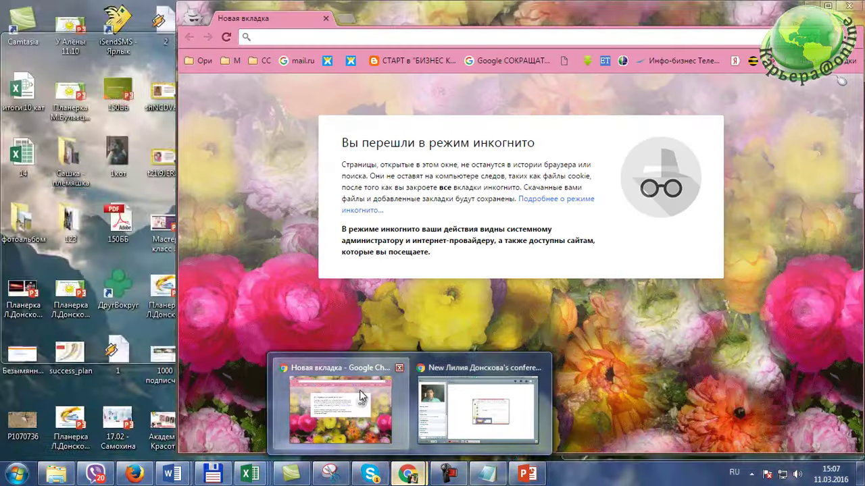
{"action": "left_click", "coordinate": [338, 402]}
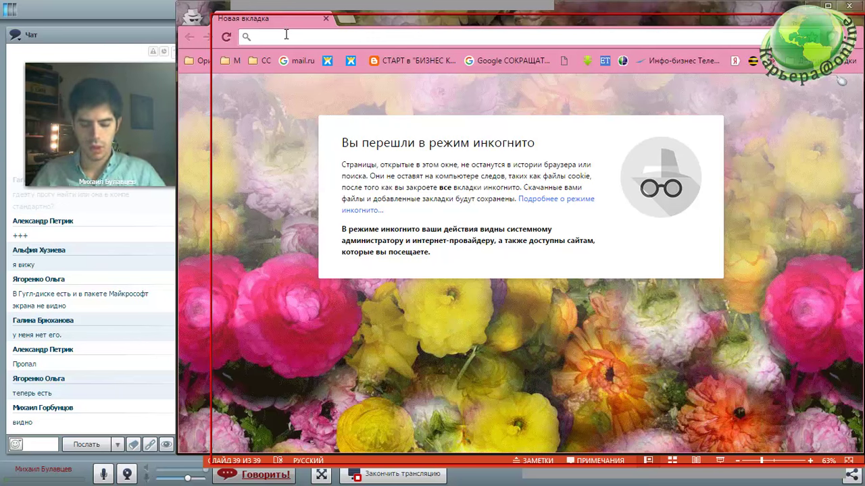
{"action": "type", "text": "цветы"}
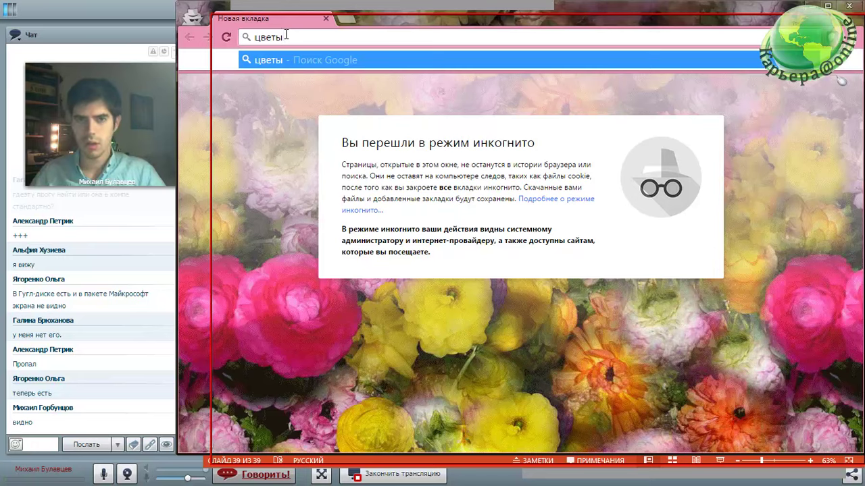
{"action": "key", "text": "Return"}
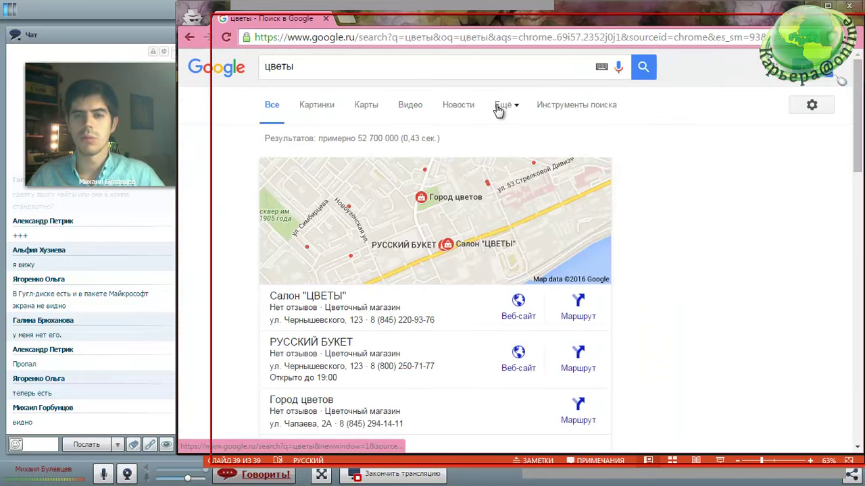
{"action": "left_click", "coordinate": [320, 112]}
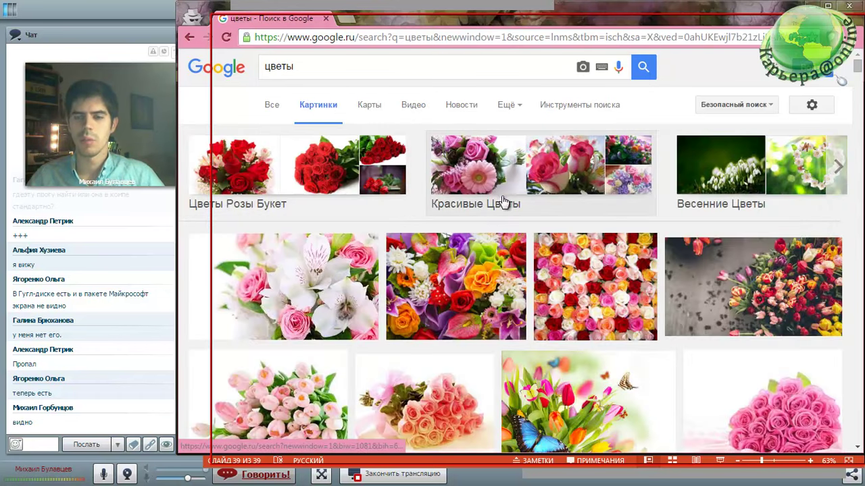
{"action": "scroll", "coordinate": [455, 233], "scroll_direction": "down", "scroll_amount": 2}
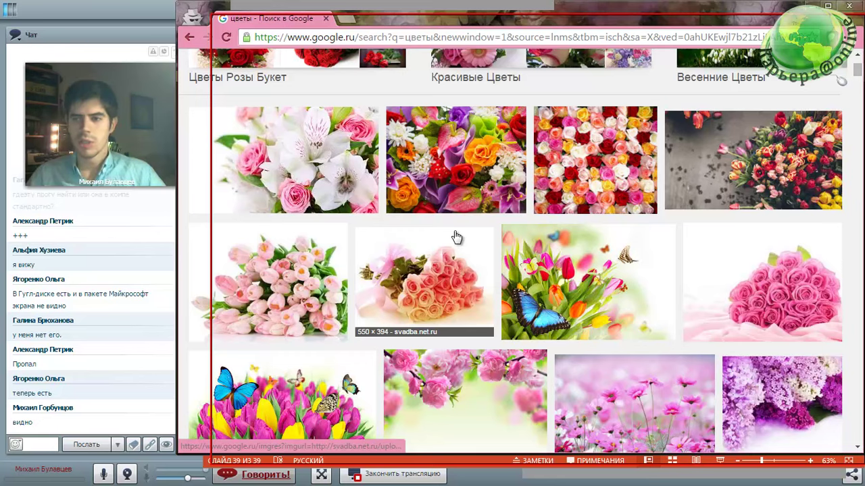
{"action": "scroll", "coordinate": [455, 236], "scroll_direction": "down", "scroll_amount": 1}
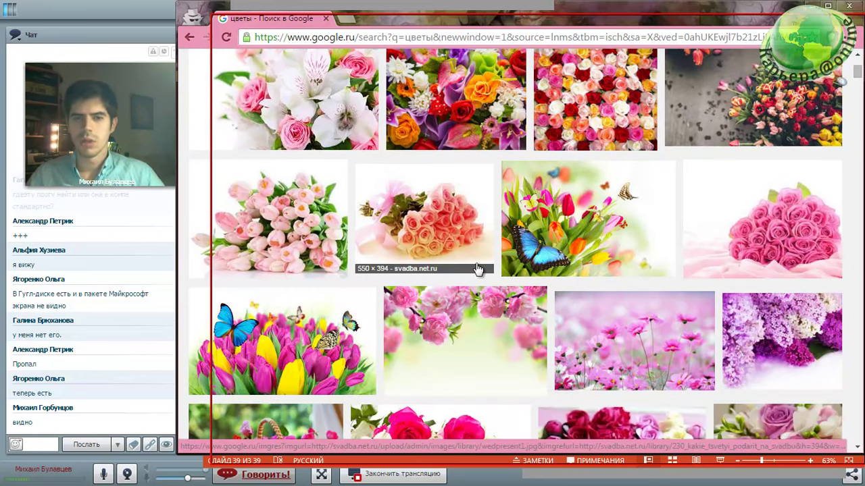
Step: Preview the pink tulip picture wedpresent3.jpg and copy it
{"action": "left_click", "coordinate": [307, 210]}
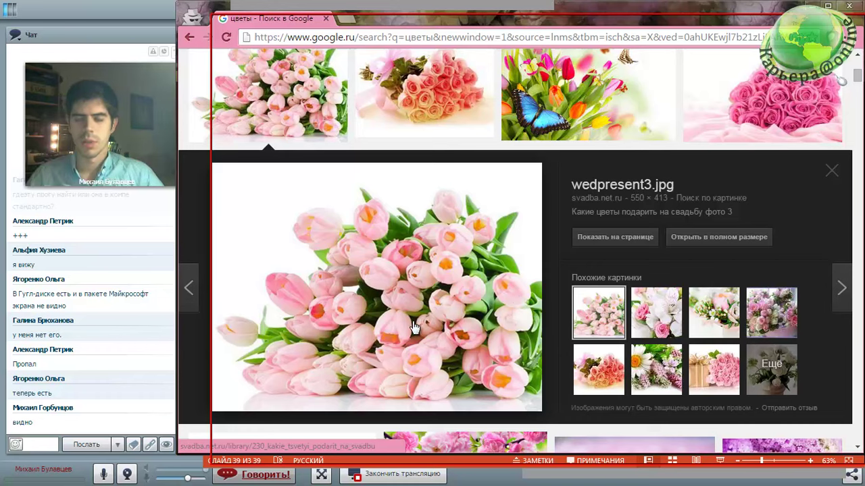
{"action": "right_click", "coordinate": [422, 269]}
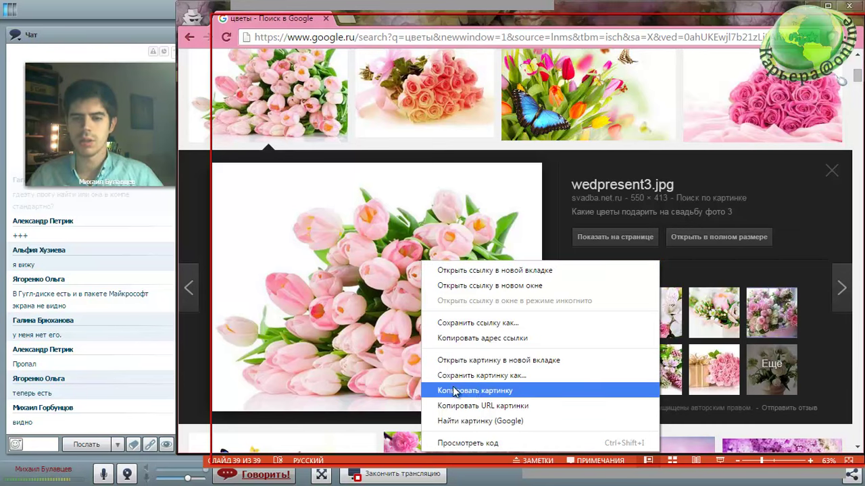
{"action": "left_click", "coordinate": [513, 397]}
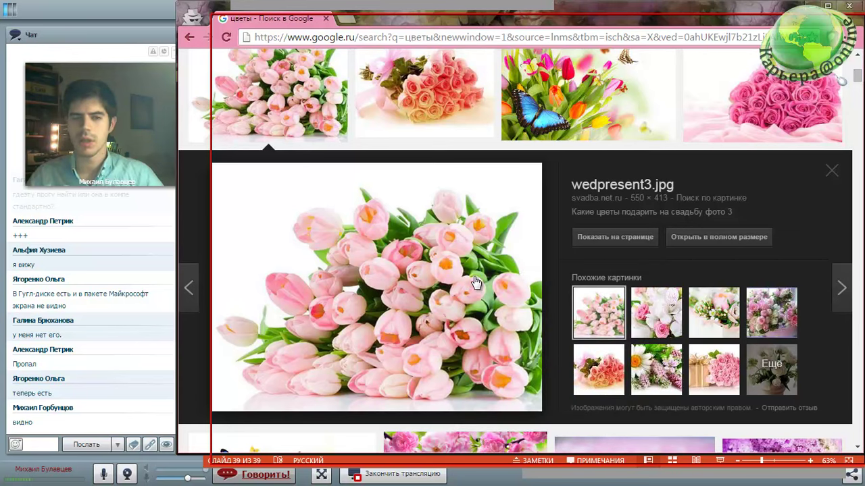
Step: Back in PowerPoint, place the pasted tulip picture toward slide 39's top-left
{"action": "key", "text": "alt+Tab"}
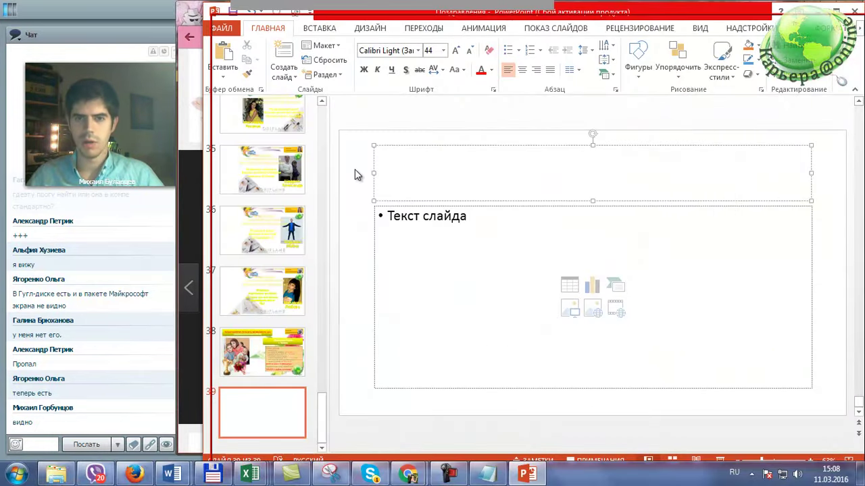
{"action": "right_click", "coordinate": [356, 170]}
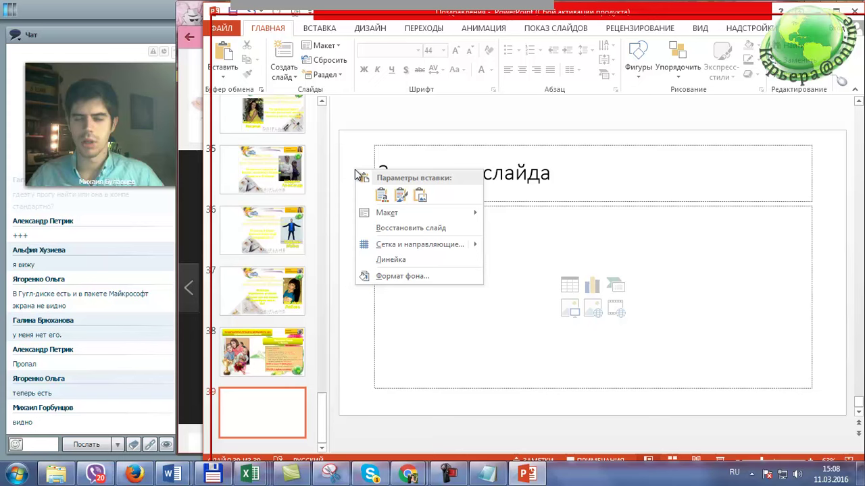
{"action": "left_click", "coordinate": [360, 133]}
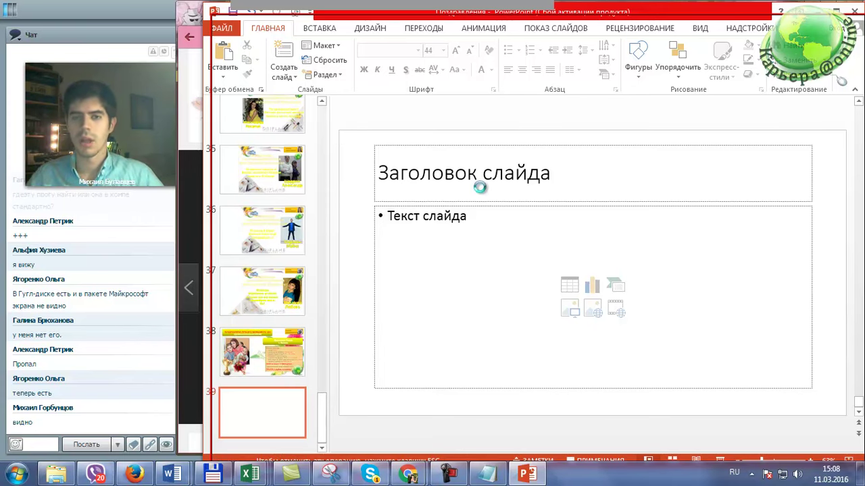
{"action": "left_click_drag", "start_coordinate": [449, 192], "coordinate": [433, 253]}
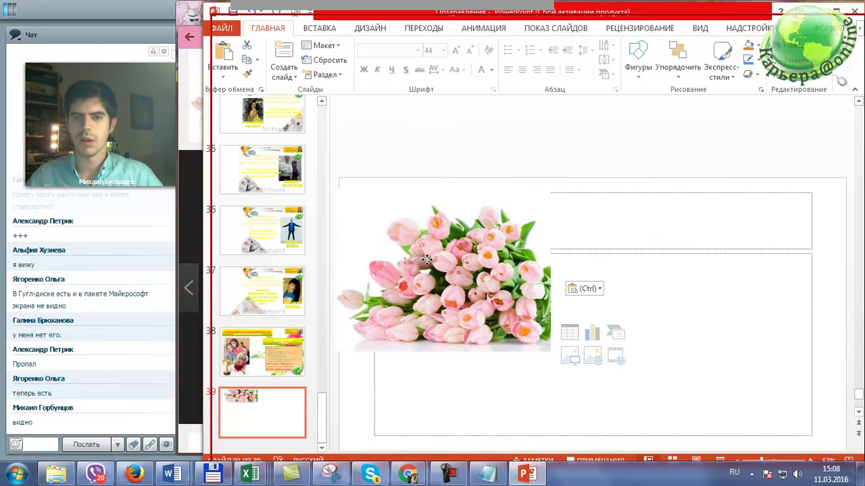
Step: Enlarge the tulip picture from its corner to cover most of the slide, undoing a distorting stretch
{"action": "scroll", "coordinate": [433, 254], "scroll_direction": "down", "scroll_amount": 1}
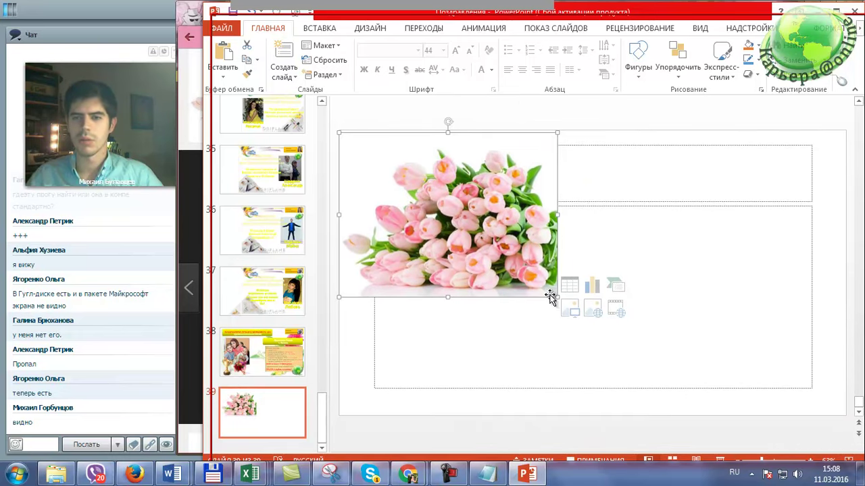
{"action": "left_click_drag", "start_coordinate": [556, 296], "coordinate": [716, 373]}
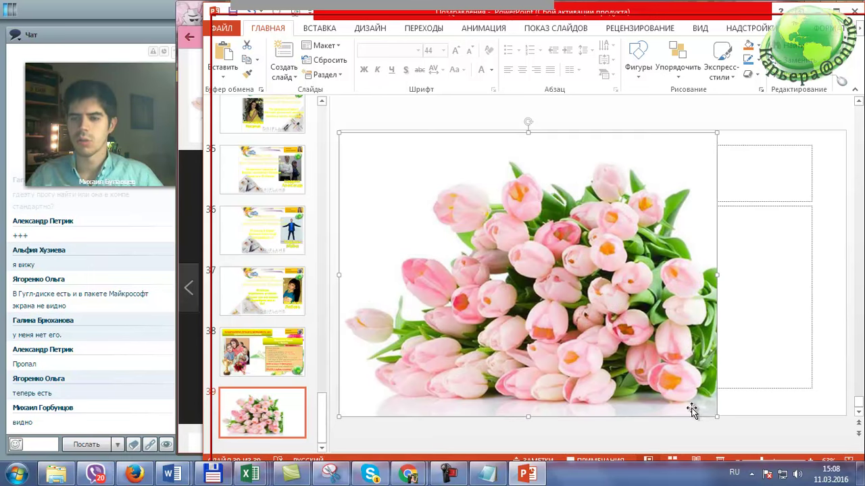
{"action": "mouse_move", "coordinate": [716, 415]}
{"action": "left_mouse_down"}
{"action": "mouse_move", "coordinate": [529, 252]}
{"action": "mouse_move", "coordinate": [594, 323]}
{"action": "left_mouse_up"}
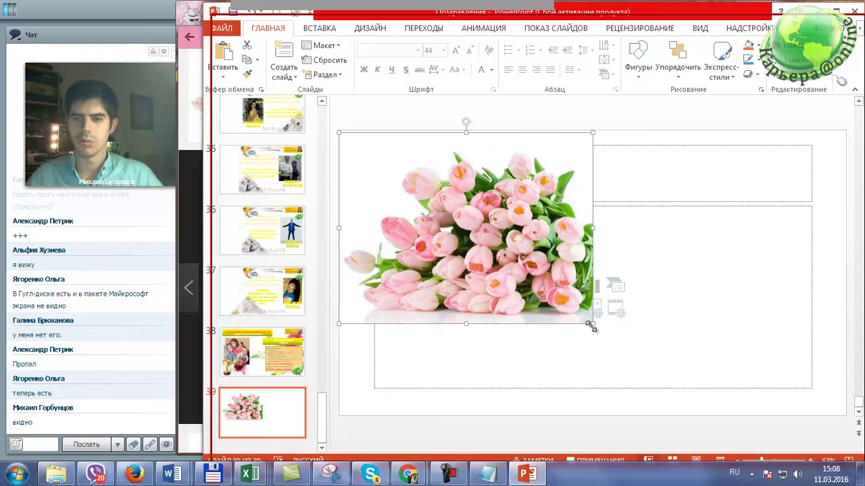
{"action": "left_click_drag", "start_coordinate": [591, 325], "coordinate": [693, 384]}
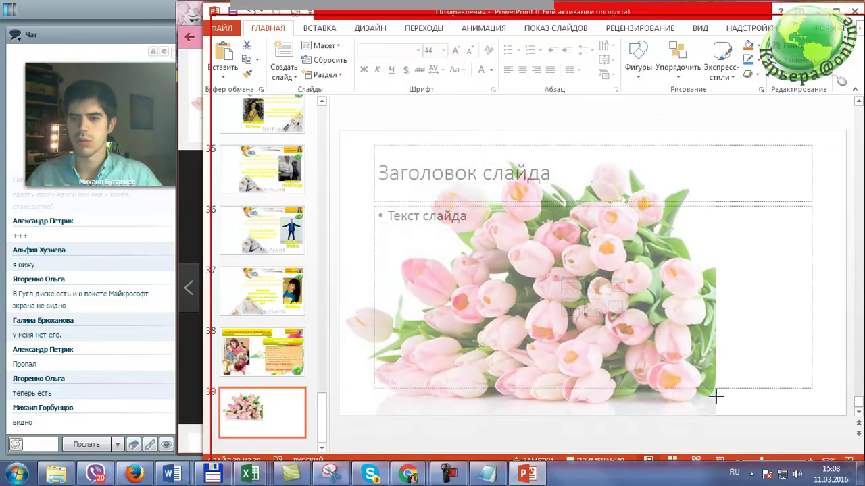
{"action": "left_click_drag", "start_coordinate": [692, 384], "coordinate": [716, 397]}
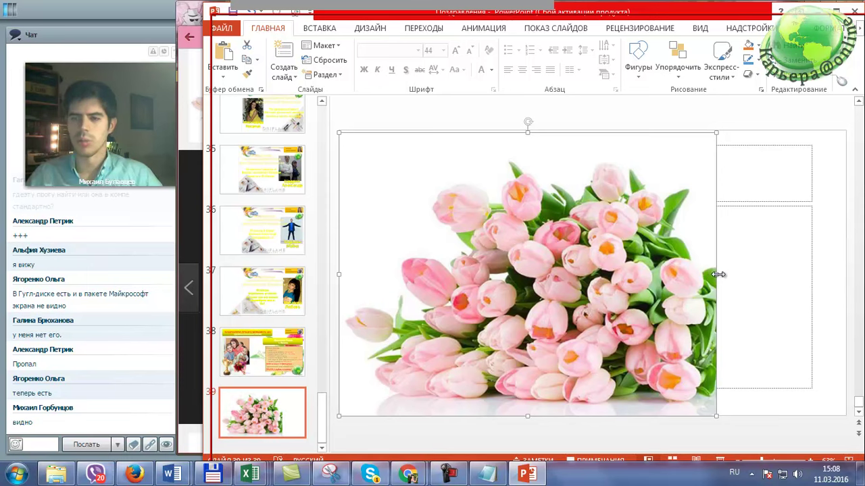
{"action": "left_click_drag", "start_coordinate": [717, 272], "coordinate": [826, 274]}
{"action": "key", "text": "ctrl+z"}
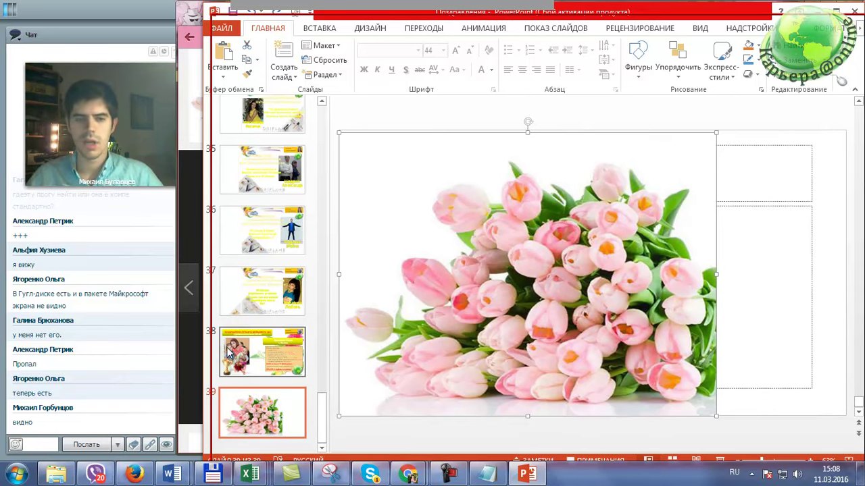
Step: Turn off the presenter's webcam in MyOwnConference, then raise the tulip picture slightly on slide 39
{"action": "left_click", "coordinate": [117, 10]}
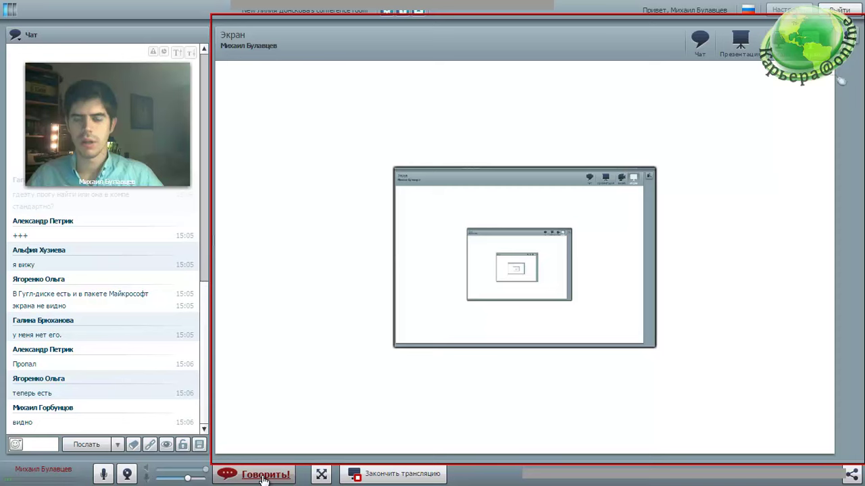
{"action": "left_click", "coordinate": [127, 475]}
{"action": "key", "text": "alt+Tab"}
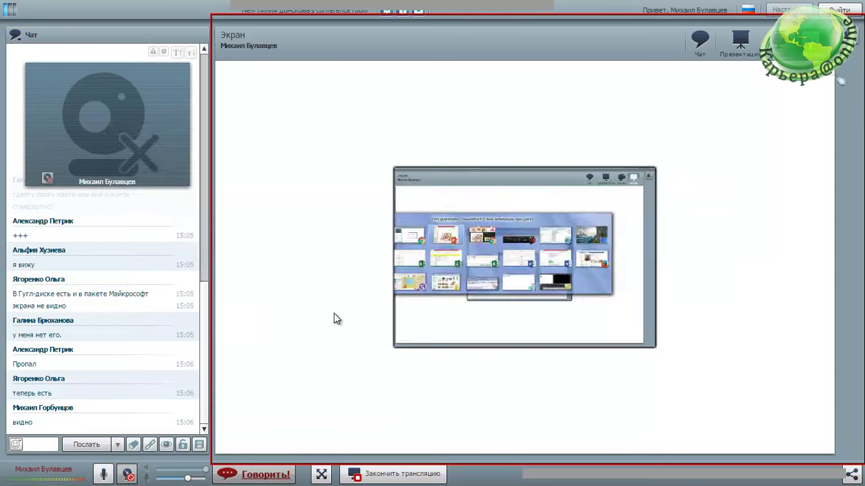
{"action": "key", "text": "alt+Tab"}
{"action": "left_click_drag", "start_coordinate": [558, 225], "coordinate": [553, 207]}
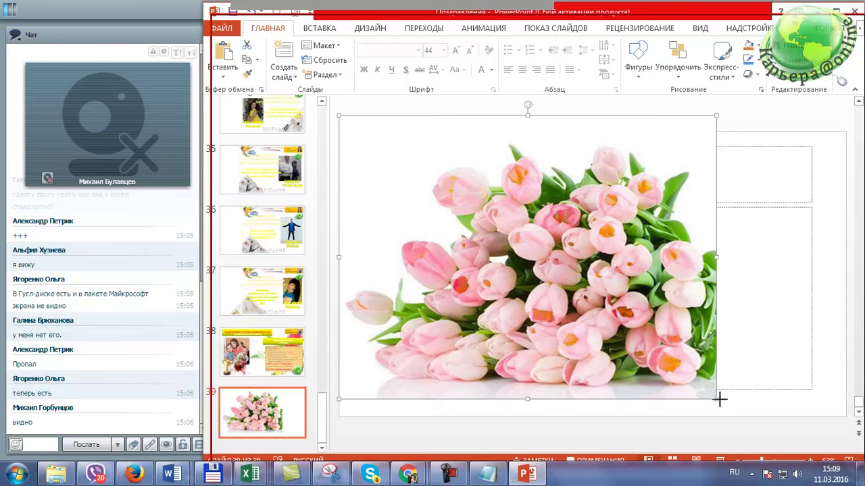
Step: Crop the tulip photo on slide 39 at the top and left, undoing the bottom trim
{"action": "left_click_drag", "start_coordinate": [718, 400], "coordinate": [738, 416]}
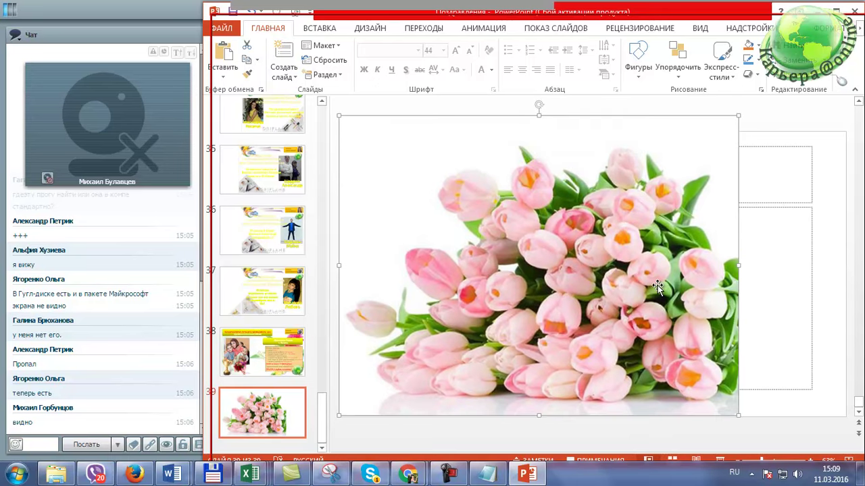
{"action": "double_click", "coordinate": [552, 242]}
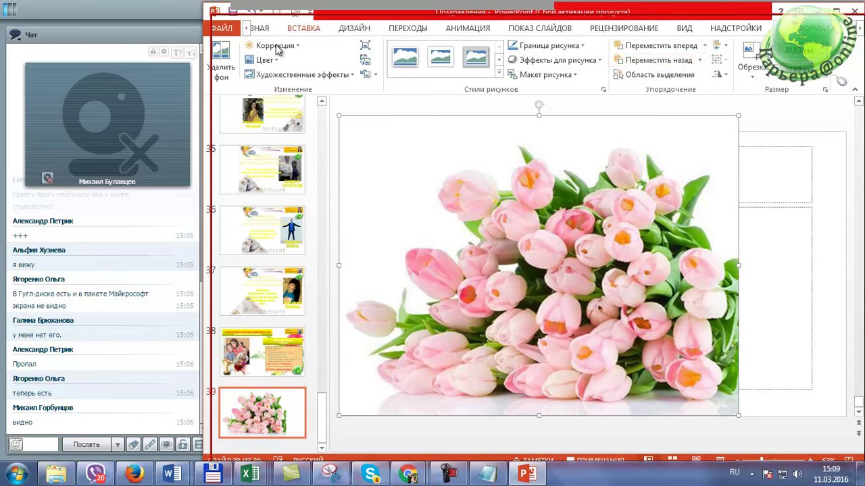
{"action": "left_click", "coordinate": [751, 54]}
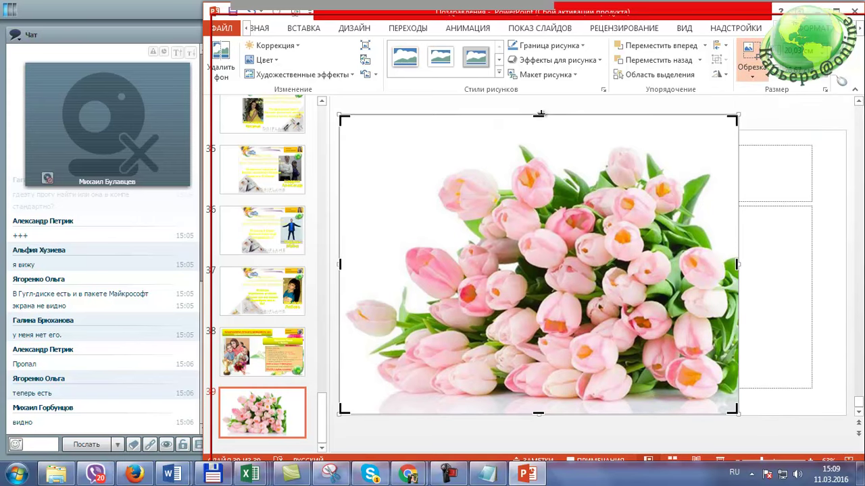
{"action": "left_click_drag", "start_coordinate": [536, 115], "coordinate": [538, 138]}
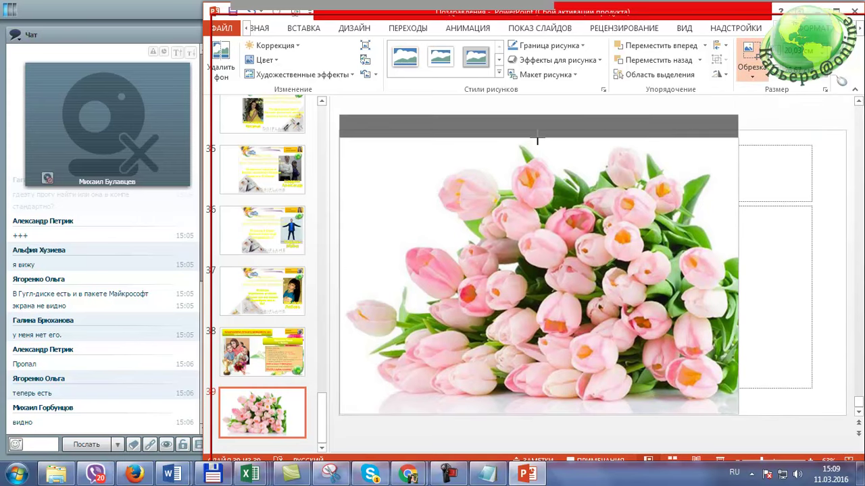
{"action": "left_click_drag", "start_coordinate": [341, 274], "coordinate": [387, 274]}
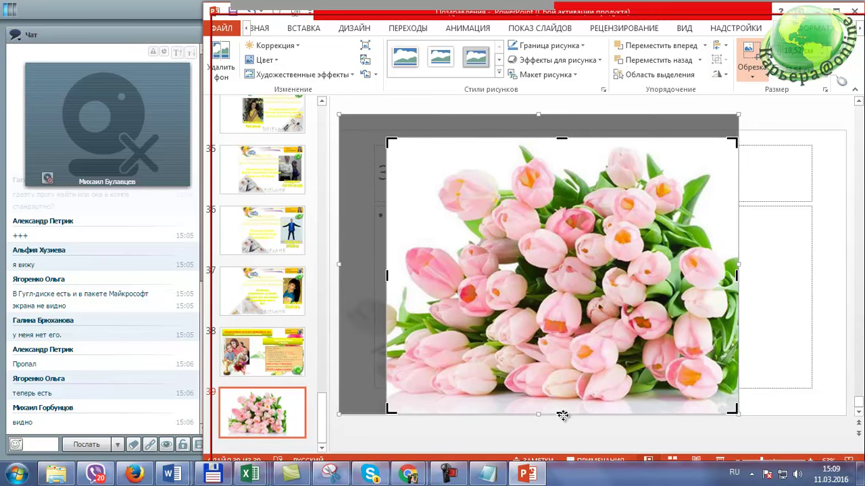
{"action": "left_click_drag", "start_coordinate": [561, 413], "coordinate": [561, 328]}
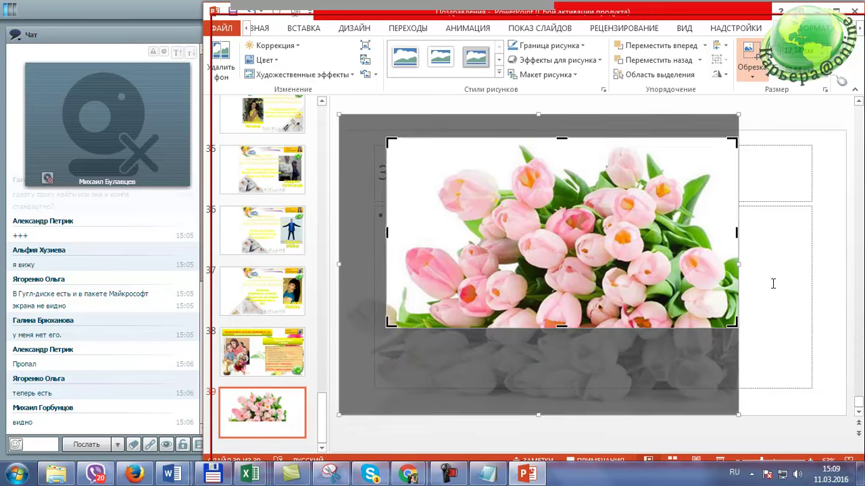
{"action": "left_click", "coordinate": [790, 298]}
{"action": "left_click_drag", "start_coordinate": [610, 273], "coordinate": [614, 304]}
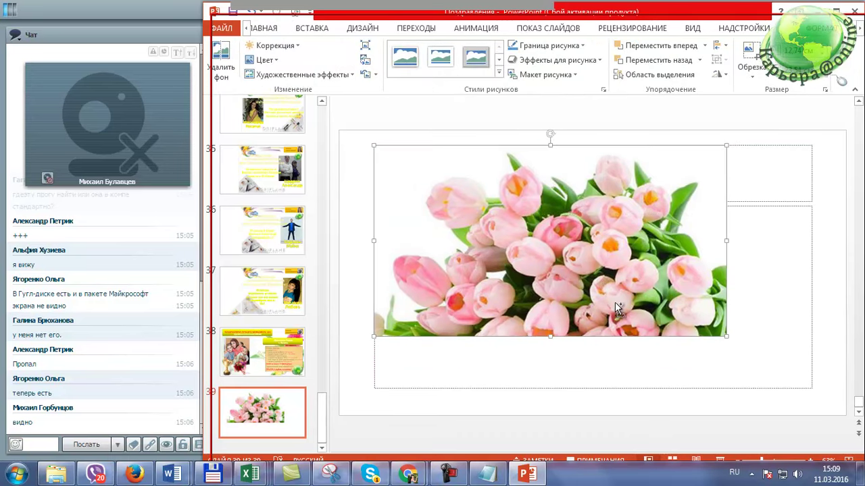
{"action": "key", "text": "ctrl+z"}
{"action": "key", "text": "ctrl+z"}
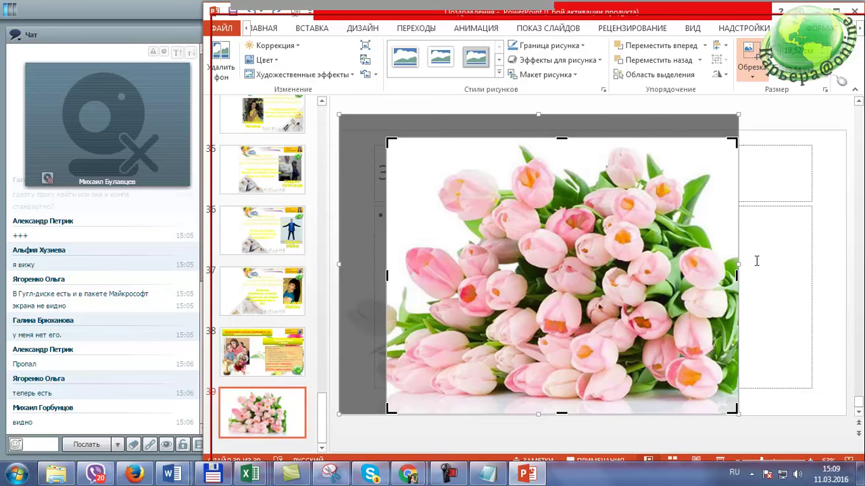
{"action": "left_click", "coordinate": [756, 261]}
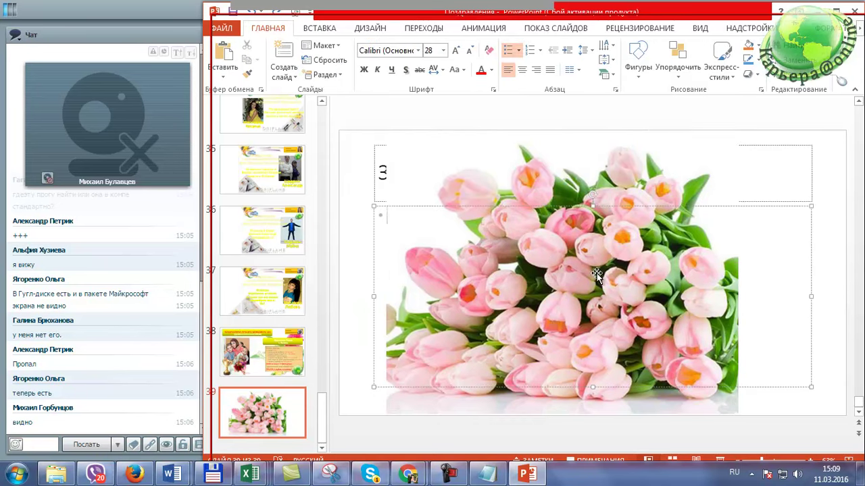
Step: Nudge the tulip photo to the slide's left edge and enlarge it from the corner
{"action": "left_click", "coordinate": [543, 271]}
{"action": "key", "text": "Left"}
{"action": "key", "text": "Left"}
{"action": "key", "text": "Left"}
{"action": "key", "text": "Left"}
{"action": "key", "text": "Left"}
{"action": "key", "text": "Left"}
{"action": "key", "text": "Left"}
{"action": "key", "text": "Up"}
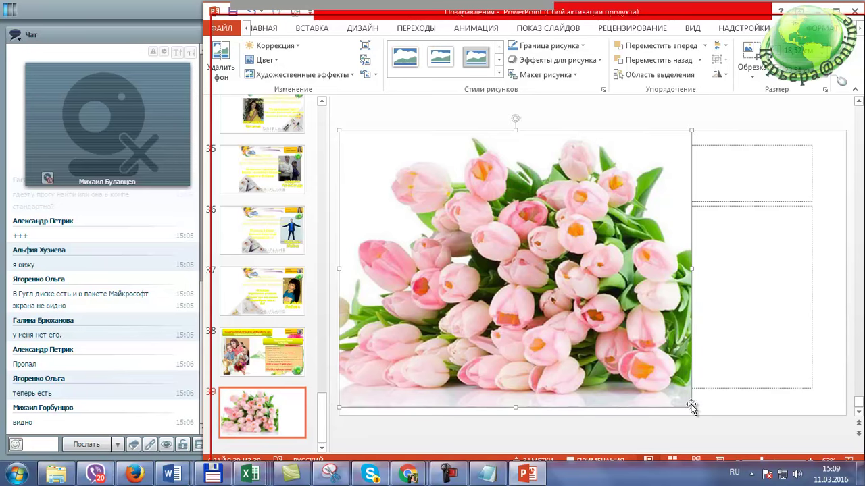
{"action": "left_click_drag", "start_coordinate": [692, 407], "coordinate": [702, 415]}
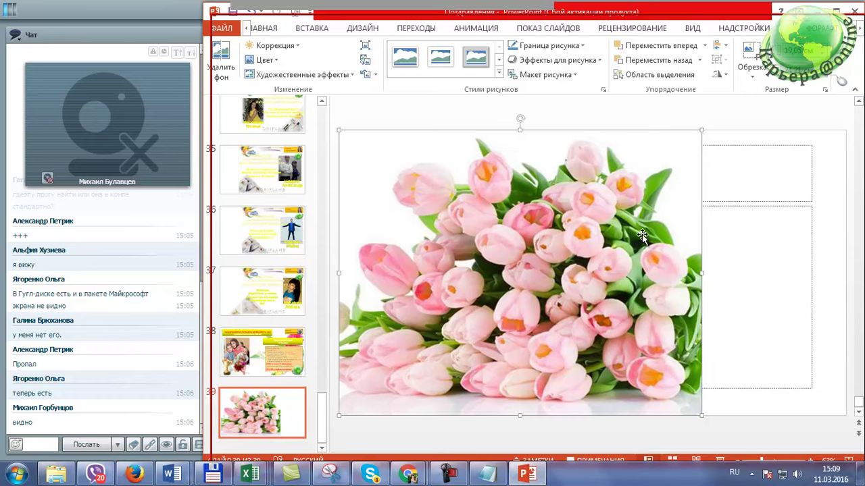
Step: Add a blue WordArt heading at the top of slide 39 reading 'Поздравляем с Днём Рождения !'
{"action": "left_click", "coordinate": [312, 30]}
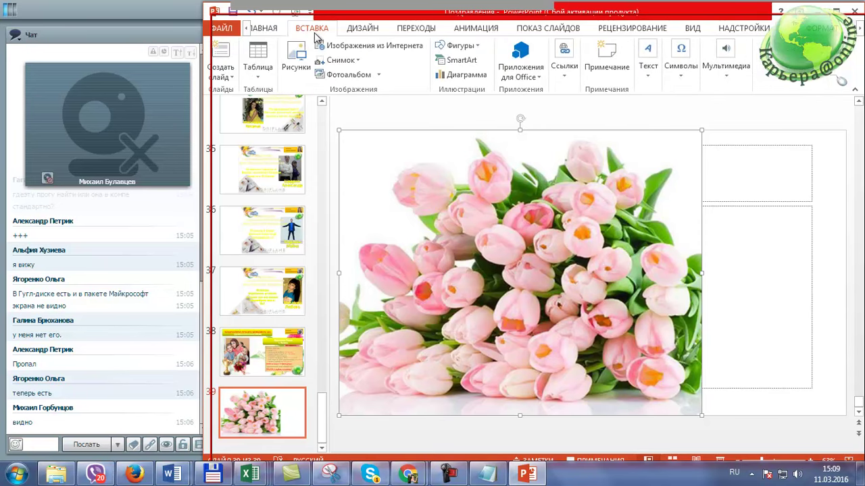
{"action": "left_click", "coordinate": [650, 79]}
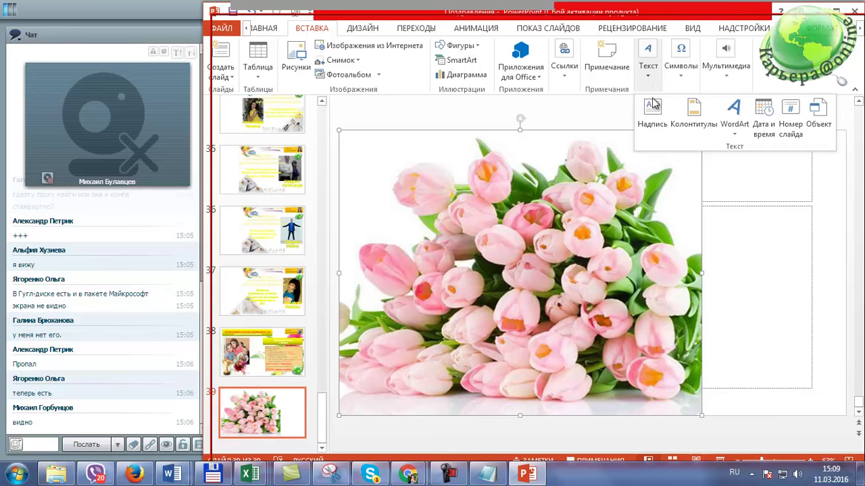
{"action": "left_click", "coordinate": [737, 128]}
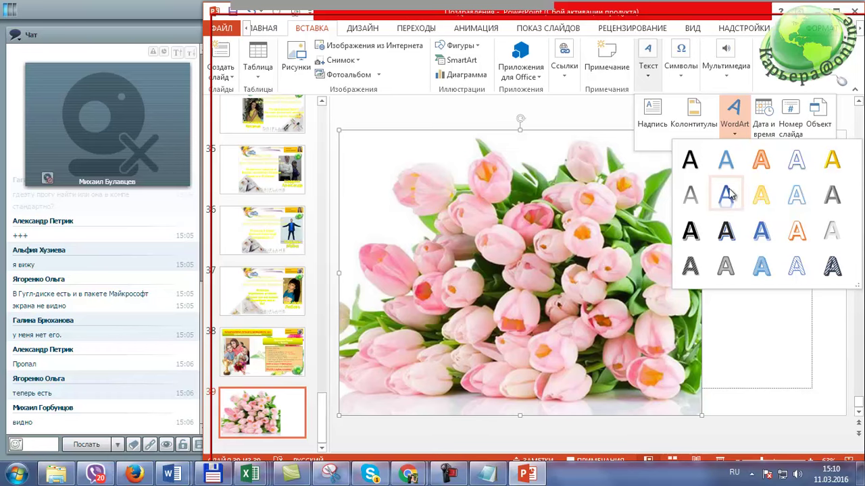
{"action": "left_click", "coordinate": [728, 194]}
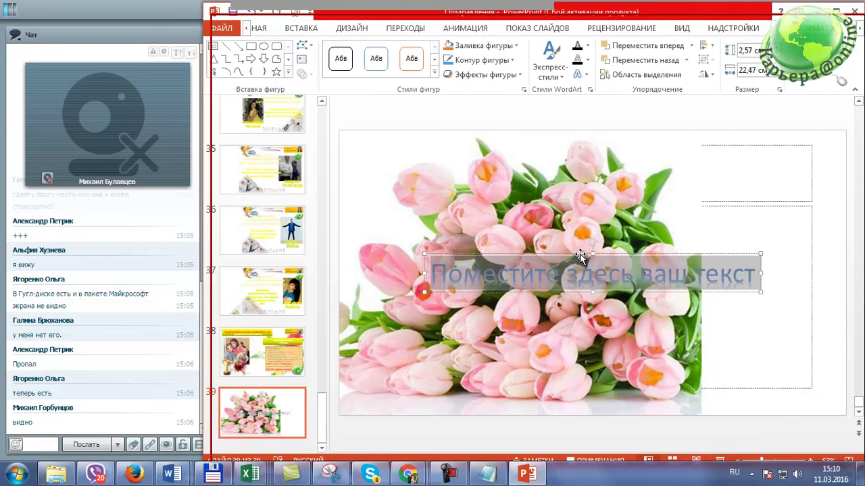
{"action": "left_click_drag", "start_coordinate": [580, 255], "coordinate": [529, 142]}
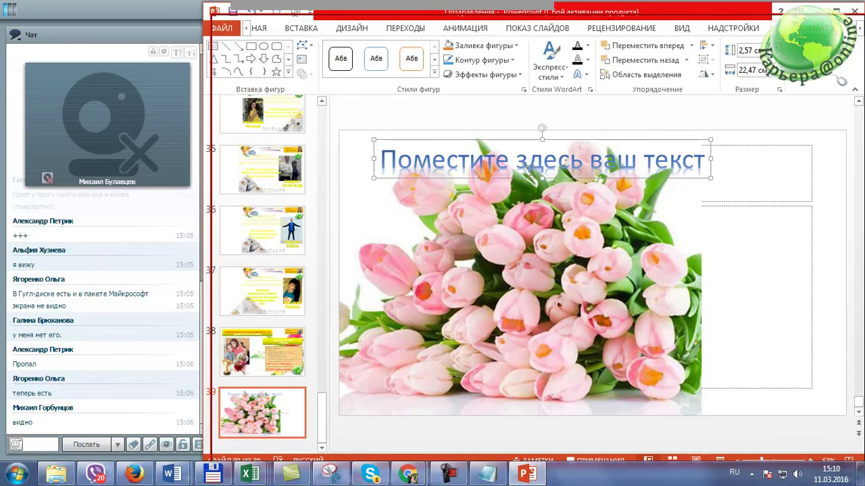
{"action": "left_click_drag", "start_coordinate": [397, 161], "coordinate": [677, 159]}
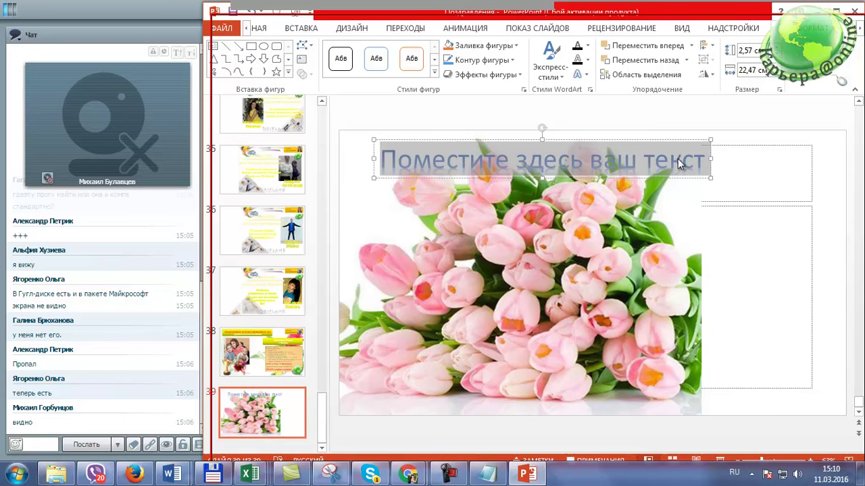
{"action": "type", "text": "Поздравляем с Днём Рождени"}
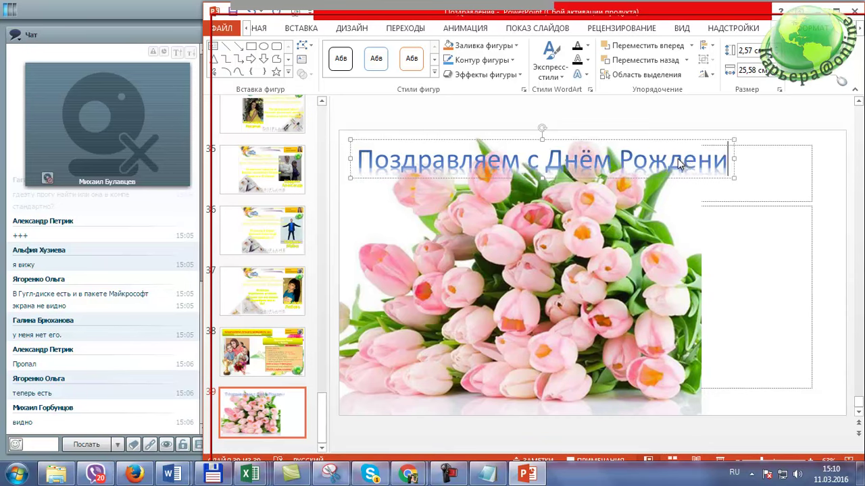
{"action": "type", "text": "я !"}
Step: Change the WordArt heading's text fill to red, leaving the outline unchanged
{"action": "left_click", "coordinate": [764, 209]}
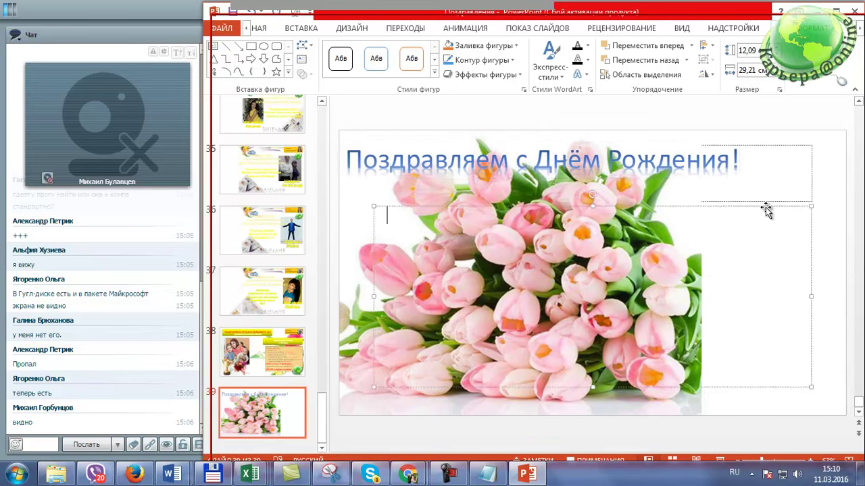
{"action": "left_click_drag", "start_coordinate": [346, 159], "coordinate": [741, 159]}
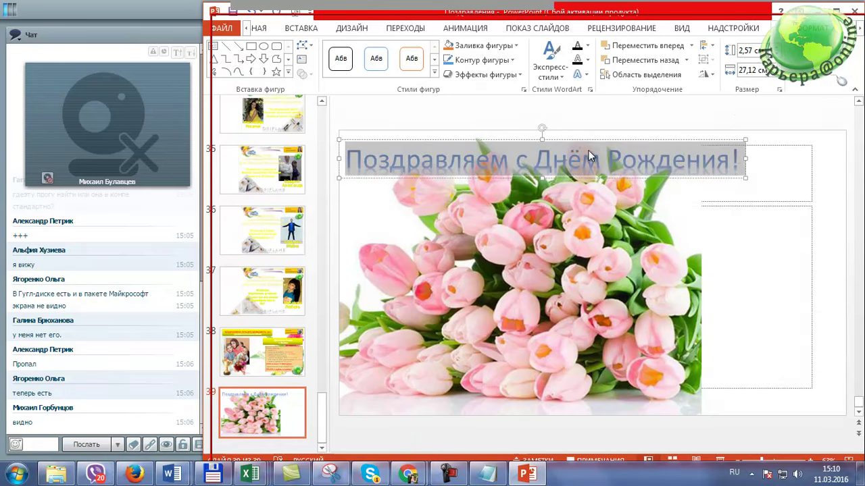
{"action": "left_click", "coordinate": [587, 45]}
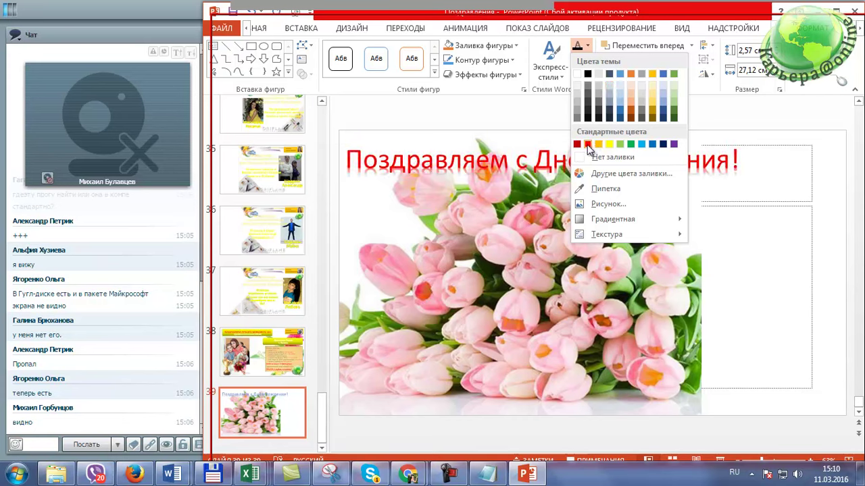
{"action": "left_click", "coordinate": [588, 146]}
{"action": "left_click", "coordinate": [587, 60]}
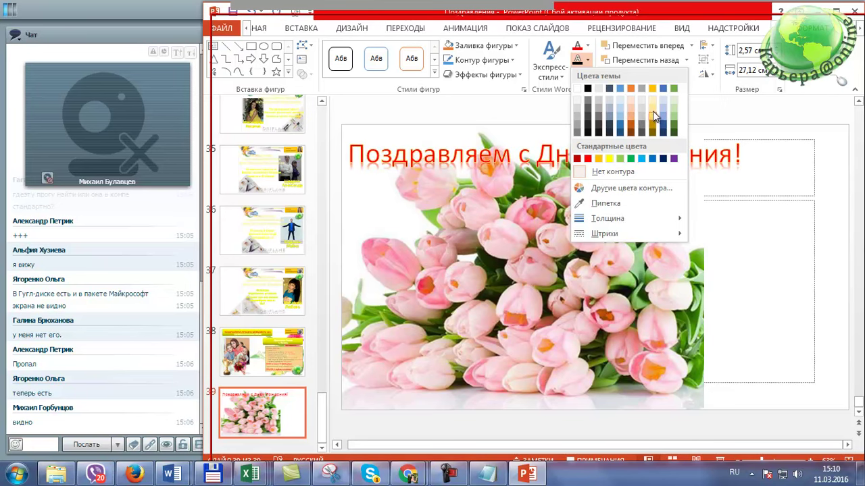
{"action": "left_click", "coordinate": [730, 221]}
Step: Deselect the heading and switch to the Chrome image-search window
{"action": "left_click", "coordinate": [597, 193]}
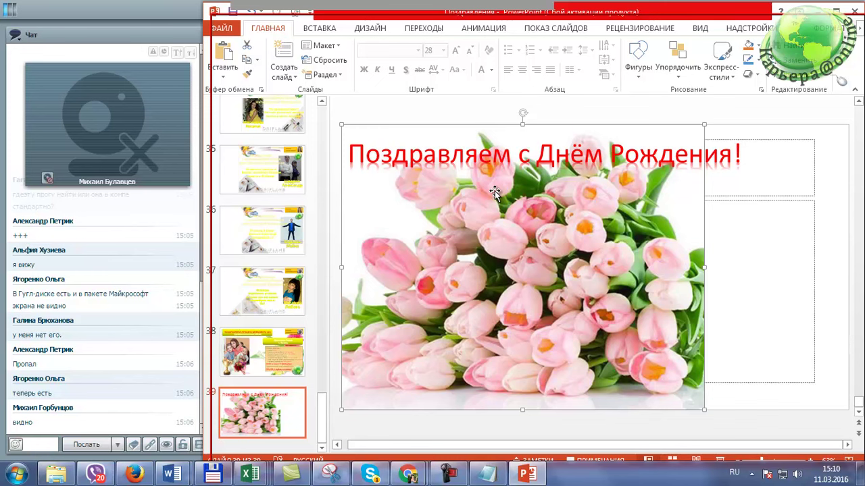
{"action": "key", "text": "alt+Tab"}
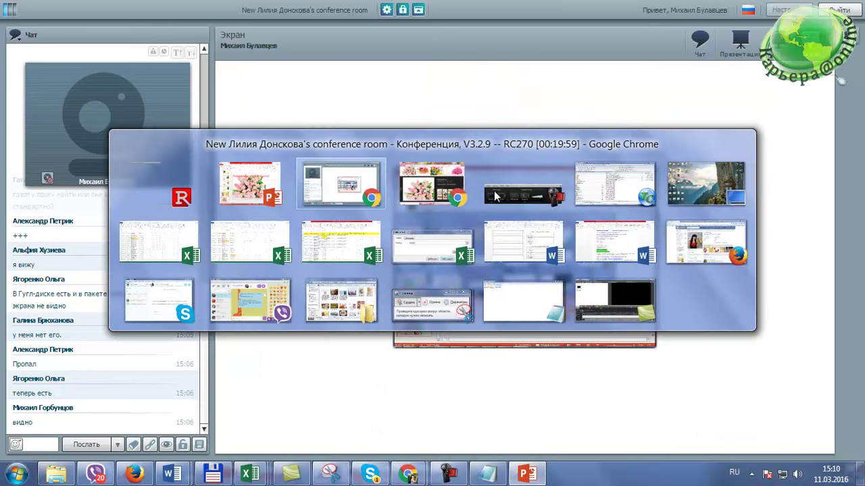
{"action": "key", "text": "alt+Tab"}
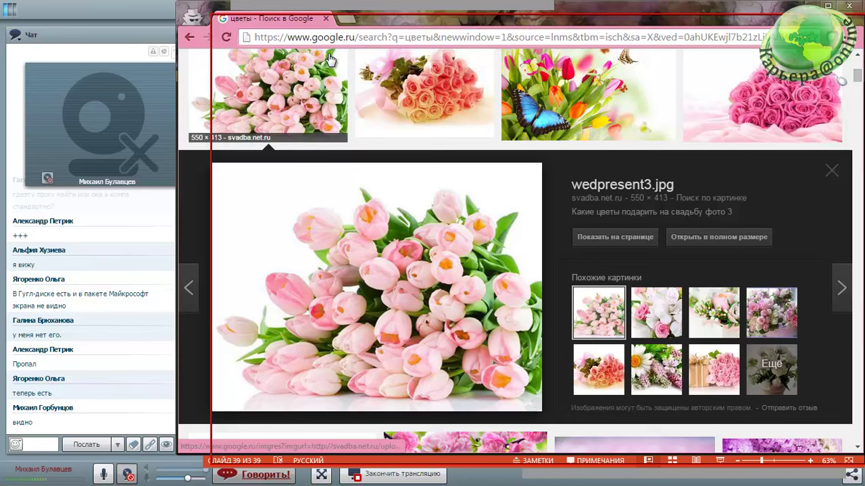
Step: Search Google for 'с днём рождения png' from the address bar
{"action": "left_click", "coordinate": [342, 37]}
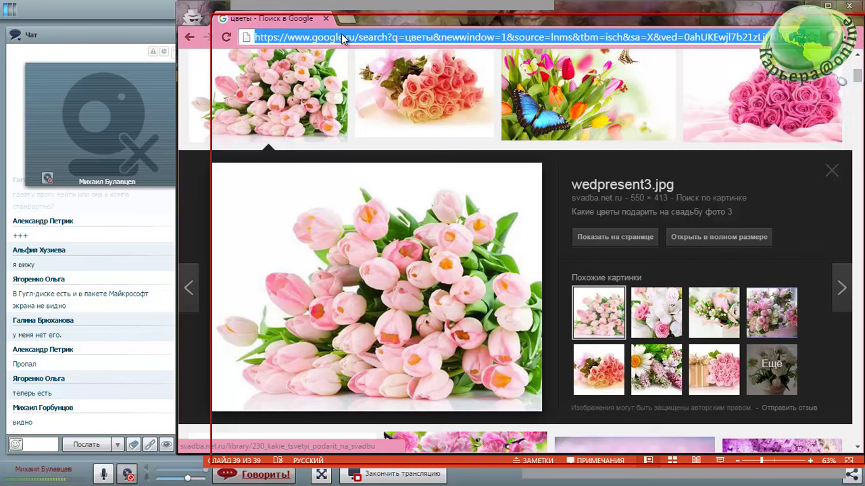
{"action": "type", "text": "по"}
{"action": "key", "text": "BackSpace"}
{"action": "key", "text": "BackSpace"}
{"action": "type", "text": "с днём "}
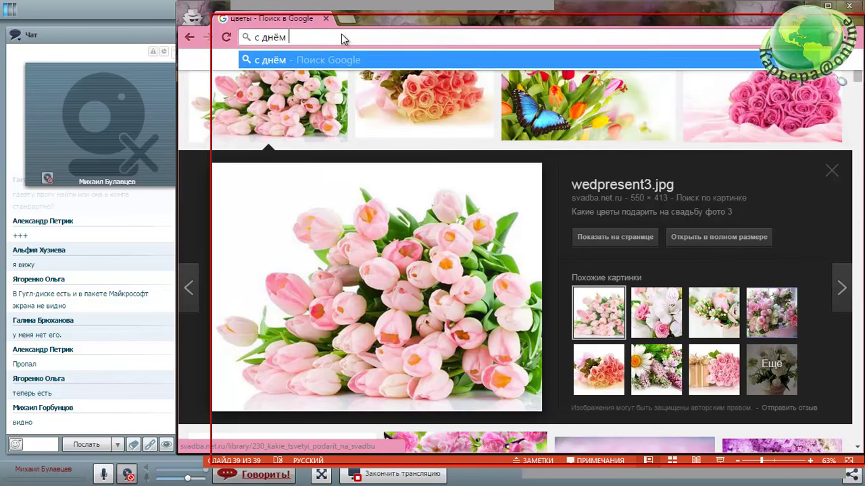
{"action": "type", "text": "рождения"}
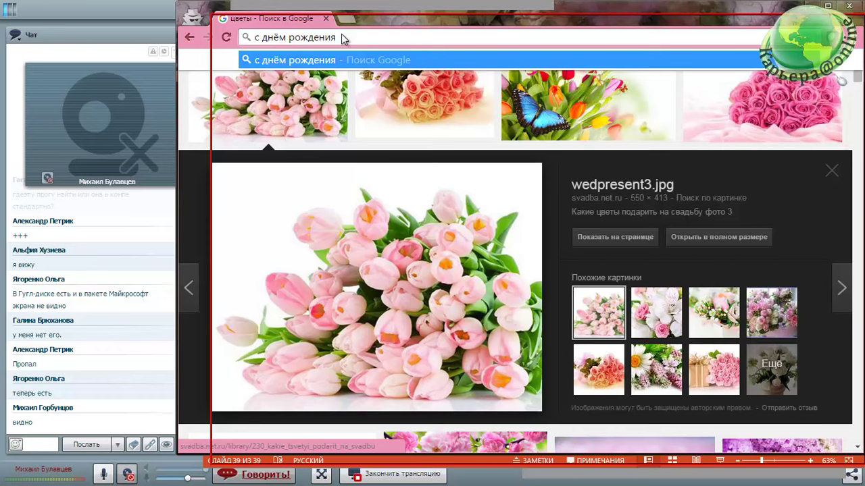
{"action": "type", "text": "р"}
{"action": "type", "text": "ng"}
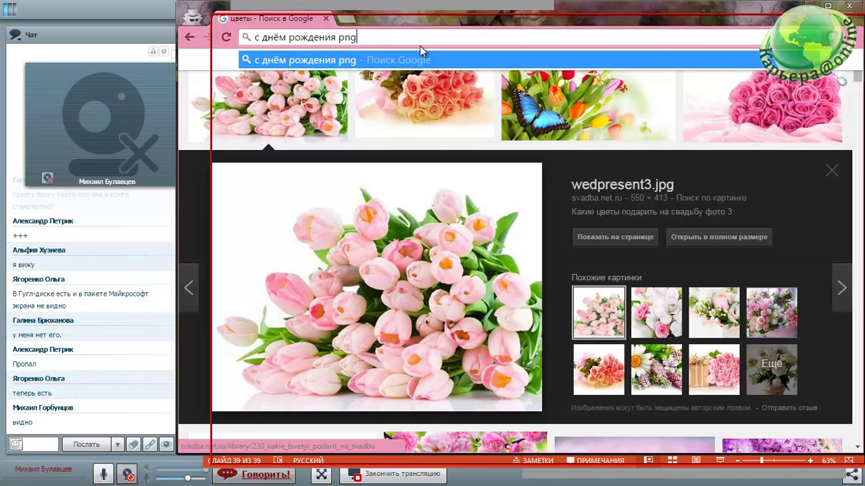
{"action": "key", "text": "Return"}
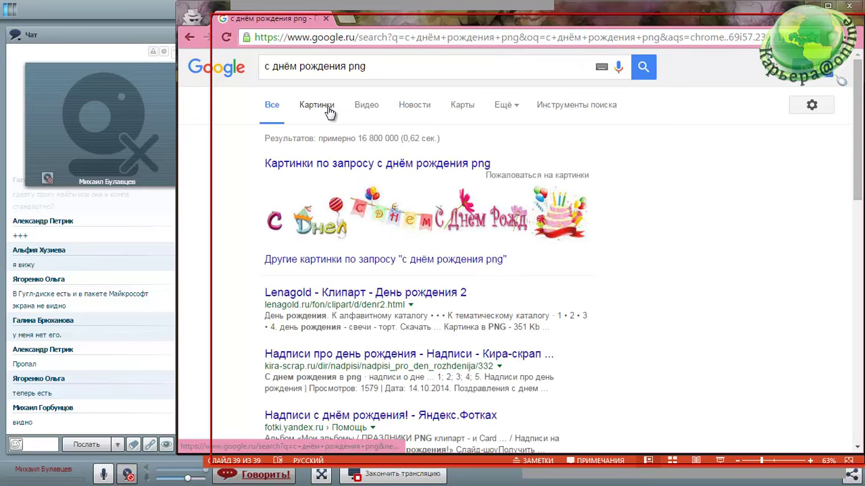
Step: Show the image results and preview the golden 'С Днем Рождения!' lettering
{"action": "left_click", "coordinate": [330, 112]}
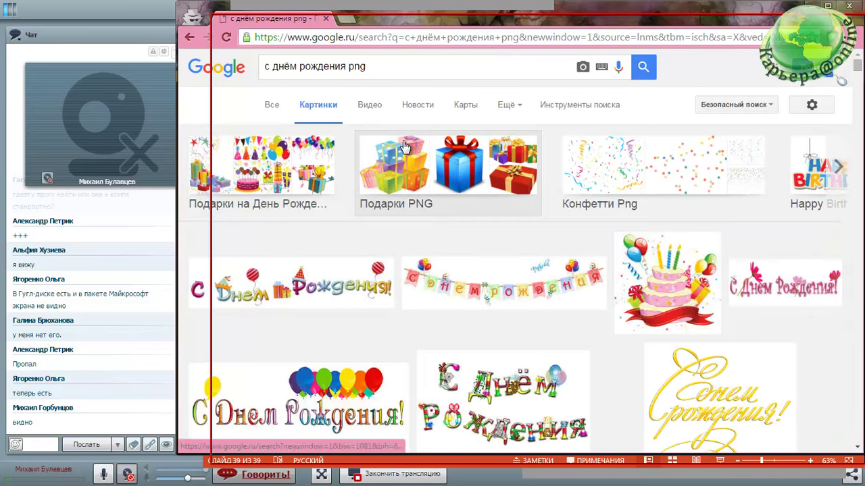
{"action": "scroll", "coordinate": [472, 256], "scroll_direction": "down", "scroll_amount": 1}
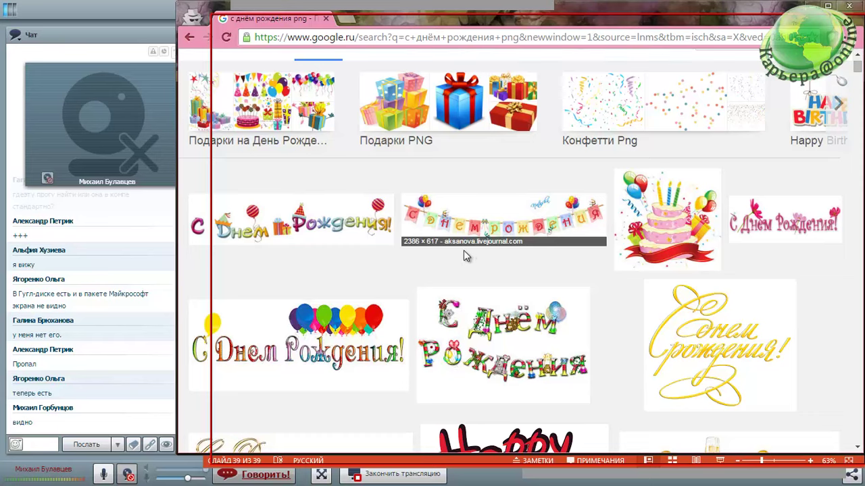
{"action": "scroll", "coordinate": [701, 331], "scroll_direction": "down", "scroll_amount": 1}
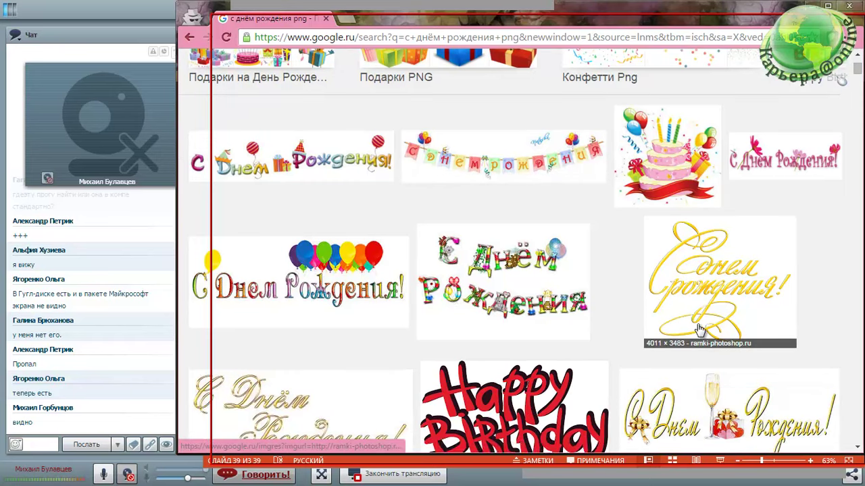
{"action": "left_click", "coordinate": [722, 290]}
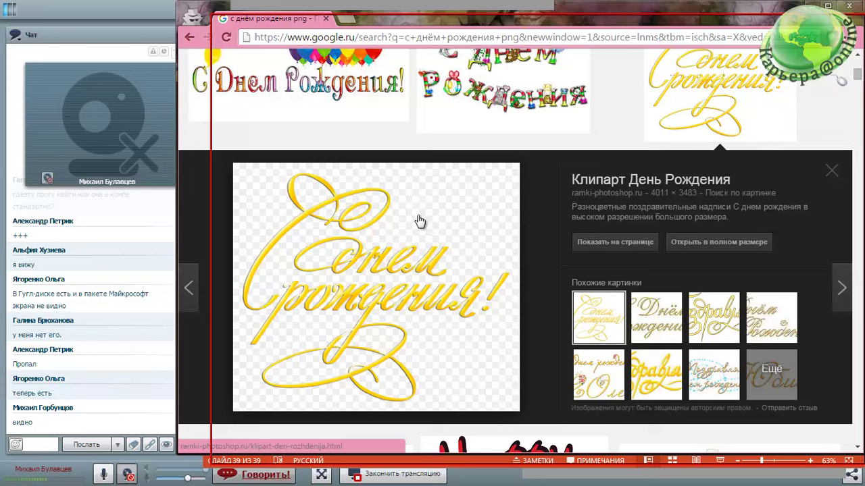
Step: Copy the golden greeting image and return to PowerPoint
{"action": "right_click", "coordinate": [415, 224]}
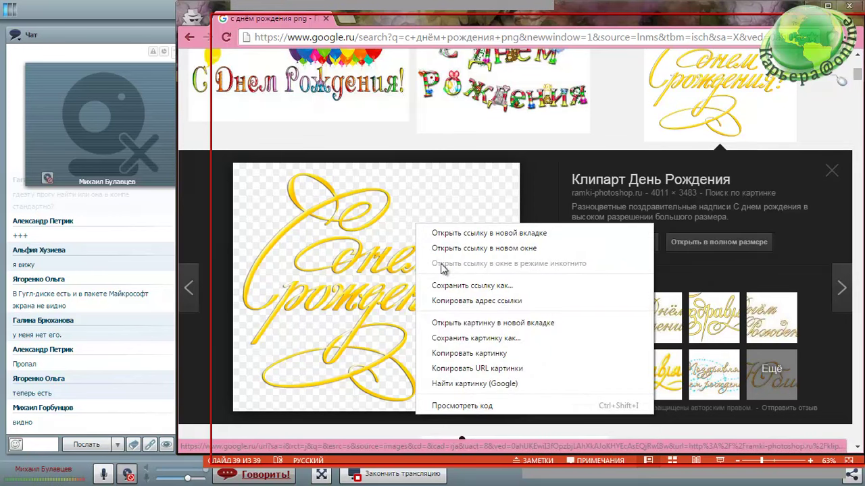
{"action": "left_click", "coordinate": [462, 353]}
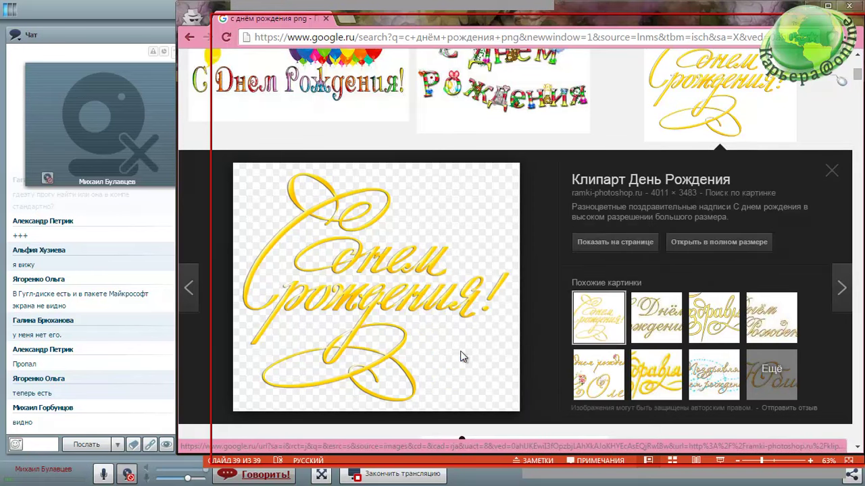
{"action": "key", "text": "alt+Tab"}
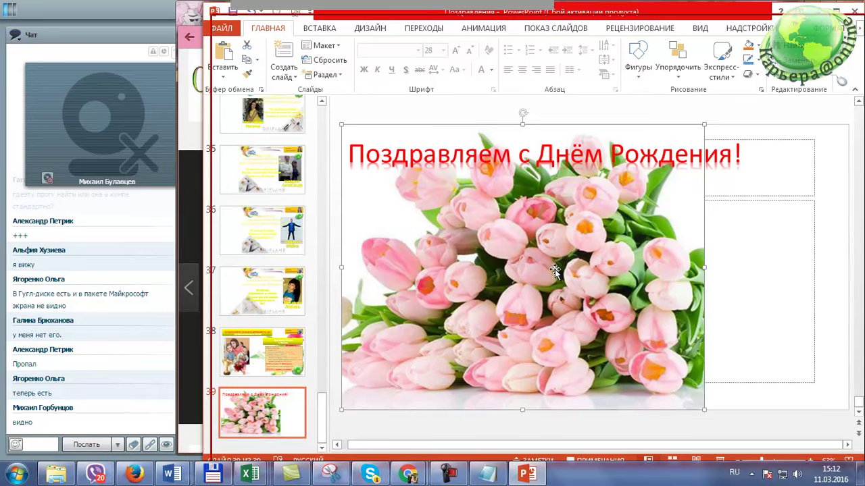
Step: Paste the copied gold birthday greeting onto slide 39, undoing a first resize attempt
{"action": "key", "text": "ctrl+v"}
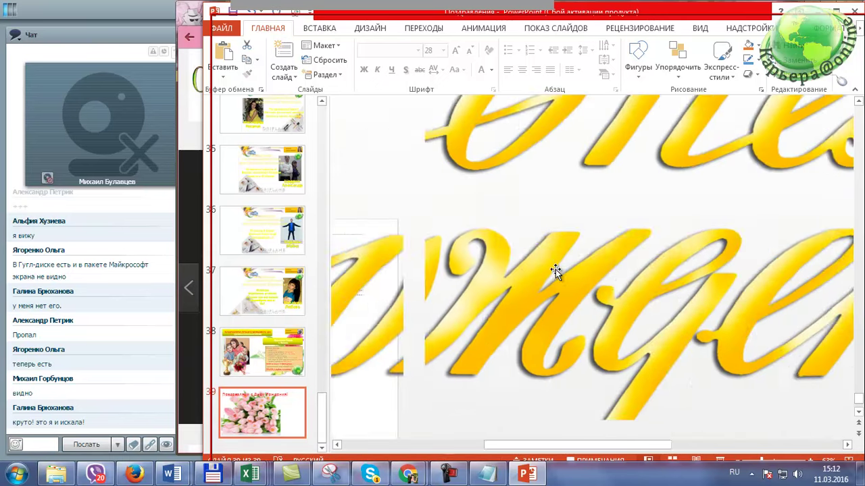
{"action": "scroll", "coordinate": [550, 249], "scroll_direction": "down", "scroll_amount": 3, "text": "ctrl"}
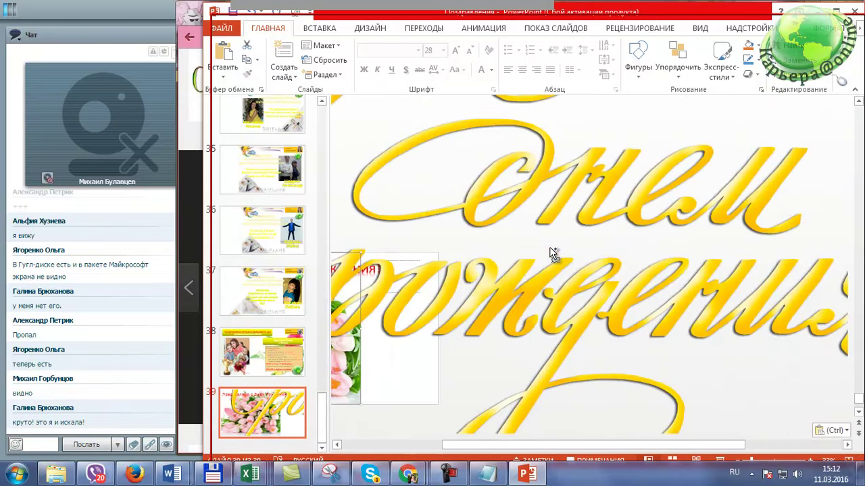
{"action": "scroll", "coordinate": [553, 254], "scroll_direction": "down", "scroll_amount": 3, "text": "ctrl"}
{"action": "scroll", "coordinate": [604, 252], "scroll_direction": "up", "scroll_amount": 3, "text": "ctrl"}
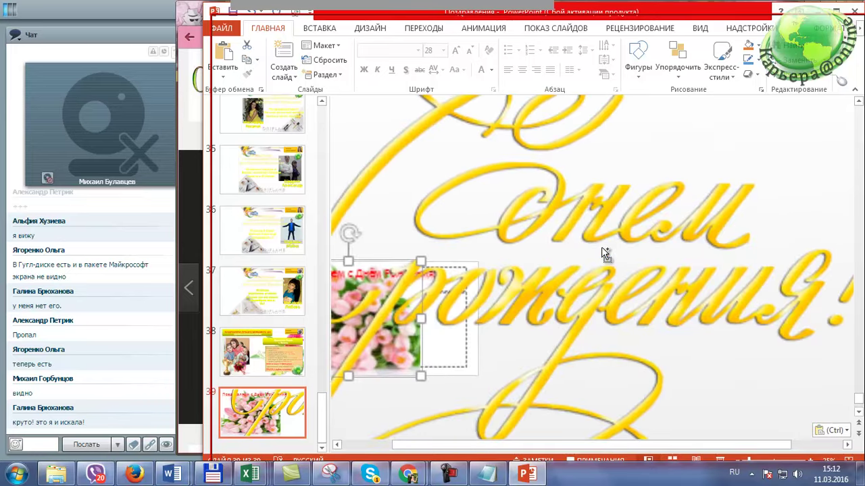
{"action": "scroll", "coordinate": [604, 250], "scroll_direction": "down", "scroll_amount": 3, "text": "ctrl"}
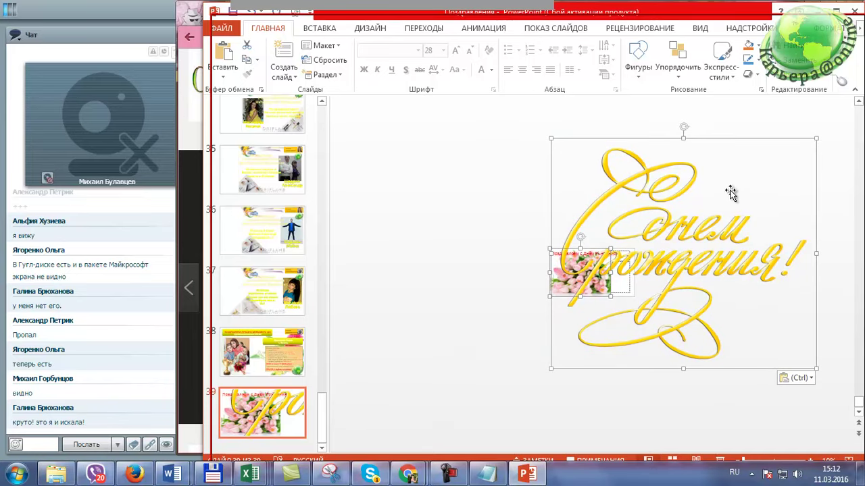
{"action": "mouse_move", "coordinate": [816, 139]}
{"action": "left_mouse_down"}
{"action": "mouse_move", "coordinate": [707, 180]}
{"action": "mouse_move", "coordinate": [576, 316]}
{"action": "left_mouse_up"}
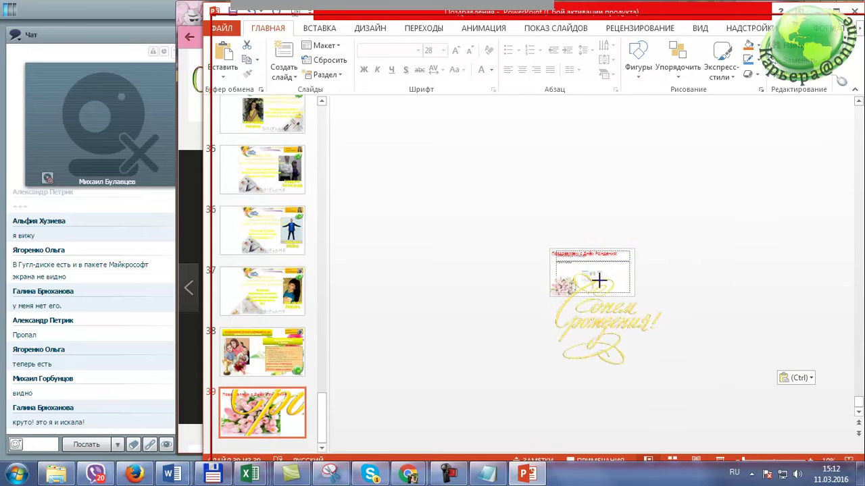
{"action": "mouse_move", "coordinate": [576, 316]}
{"action": "left_mouse_down"}
{"action": "mouse_move", "coordinate": [569, 338]}
{"action": "mouse_move", "coordinate": [583, 259]}
{"action": "left_mouse_up"}
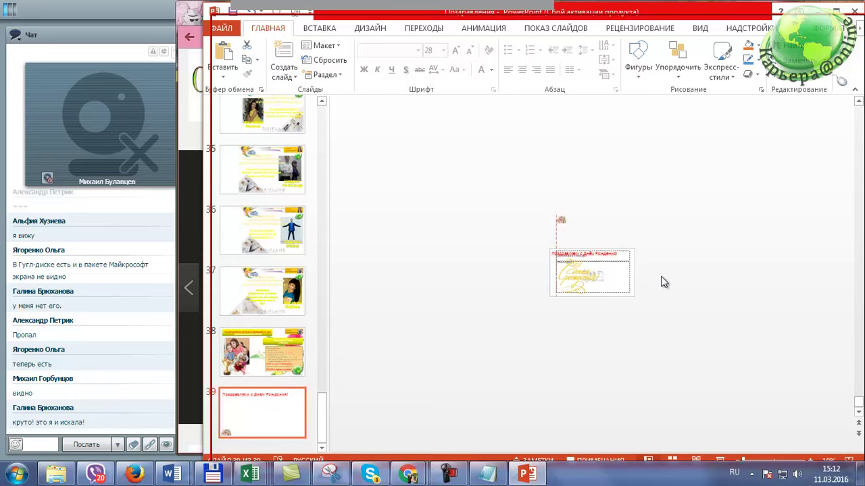
{"action": "key", "text": "ctrl+z"}
{"action": "key", "text": "ctrl+z"}
{"action": "key", "text": "ctrl+z"}
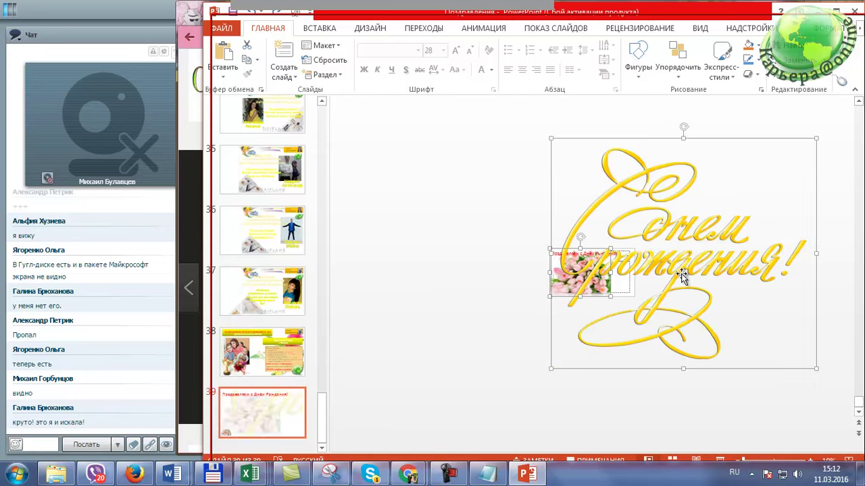
Step: Shrink the gold greeting and nudge it up over the tulips, then return to Chrome
{"action": "left_click", "coordinate": [850, 192]}
{"action": "left_click", "coordinate": [797, 160]}
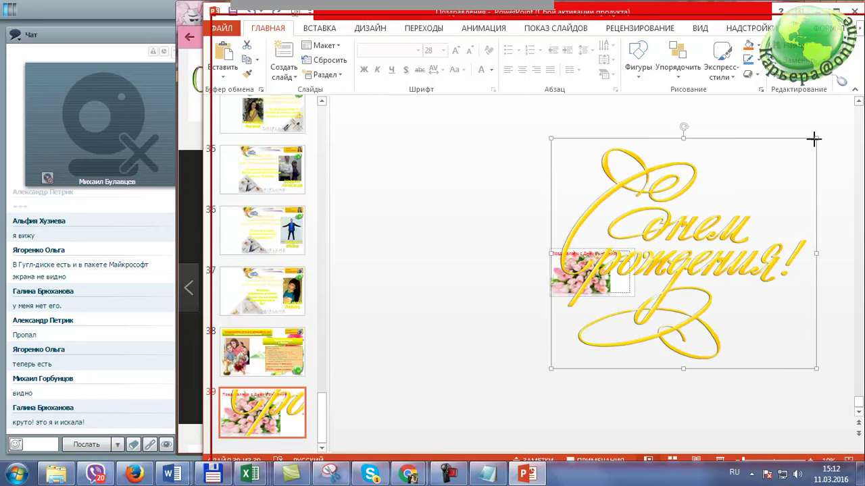
{"action": "left_click_drag", "start_coordinate": [813, 139], "coordinate": [603, 323]}
{"action": "key", "text": "Up"}
{"action": "key", "text": "Up"}
{"action": "key", "text": "Up"}
{"action": "key", "text": "Up"}
{"action": "key", "text": "Up"}
{"action": "key", "text": "Up"}
{"action": "key", "text": "Up"}
{"action": "key", "text": "Up"}
{"action": "key", "text": "Up"}
{"action": "scroll", "coordinate": [653, 275], "scroll_direction": "up", "scroll_amount": 5}
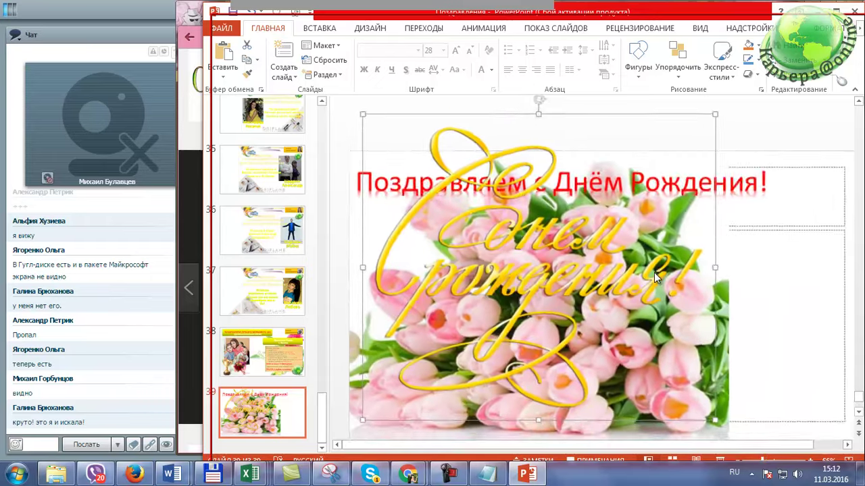
{"action": "scroll", "coordinate": [654, 272], "scroll_direction": "up", "scroll_amount": 3}
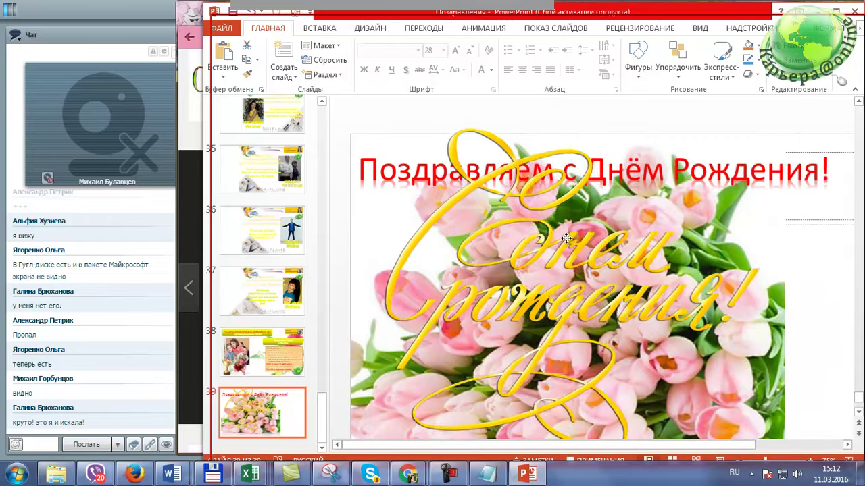
{"action": "scroll", "coordinate": [711, 147], "scroll_direction": "down", "scroll_amount": 1}
{"action": "scroll", "coordinate": [676, 169], "scroll_direction": "down", "scroll_amount": 1}
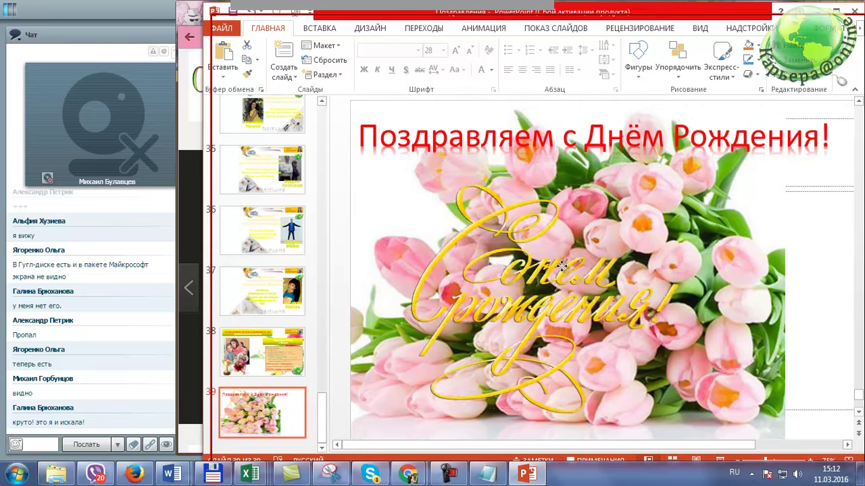
{"action": "left_click", "coordinate": [565, 300]}
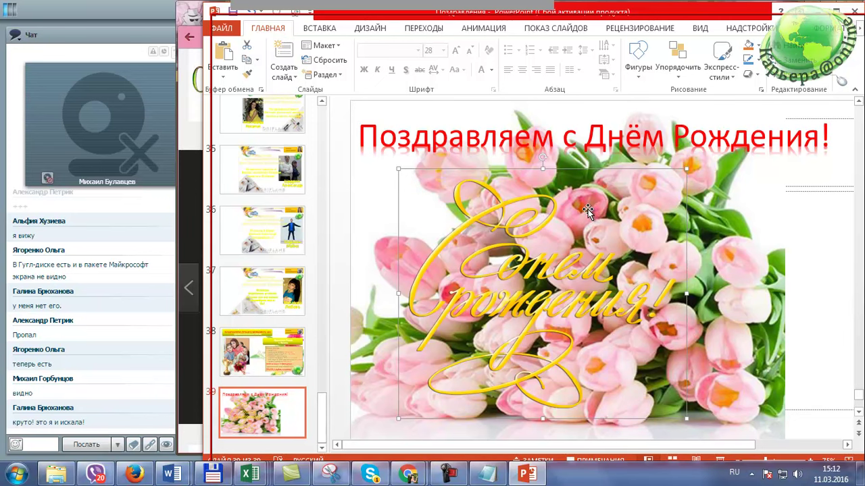
{"action": "key", "text": "alt+Tab"}
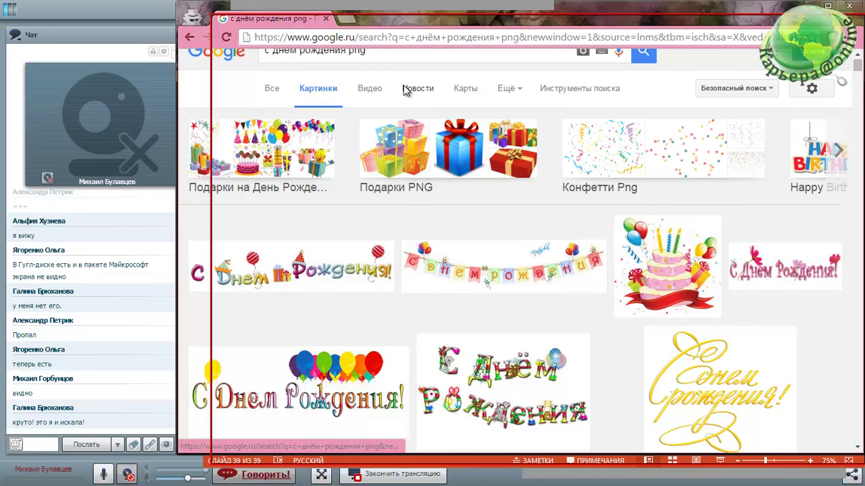
Step: Re-run the search as 'с днём рождения' without png, browse the results, and return to PowerPoint
{"action": "scroll", "coordinate": [405, 91], "scroll_direction": "up", "scroll_amount": 1}
{"action": "double_click", "coordinate": [357, 66]}
{"action": "key", "text": "BackSpace"}
{"action": "key", "text": "BackSpace"}
{"action": "key", "text": "Return"}
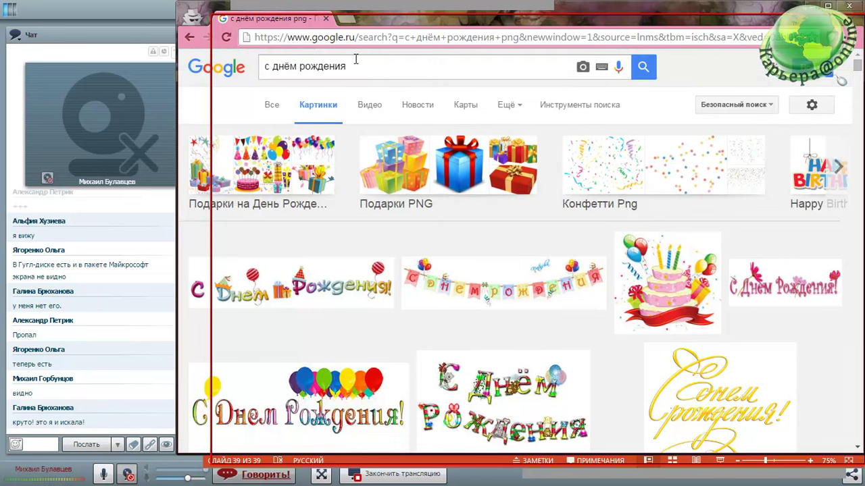
{"action": "scroll", "coordinate": [476, 250], "scroll_direction": "down", "scroll_amount": 2}
{"action": "scroll", "coordinate": [462, 284], "scroll_direction": "down", "scroll_amount": 2}
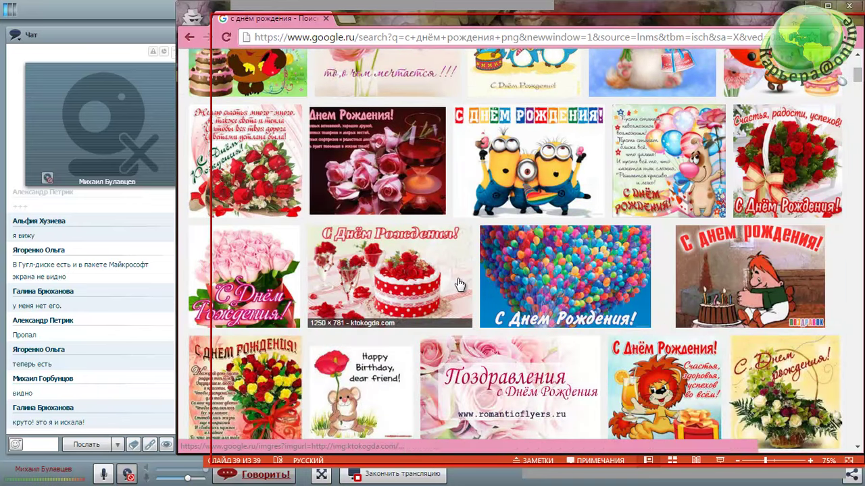
{"action": "scroll", "coordinate": [458, 284], "scroll_direction": "down", "scroll_amount": 3}
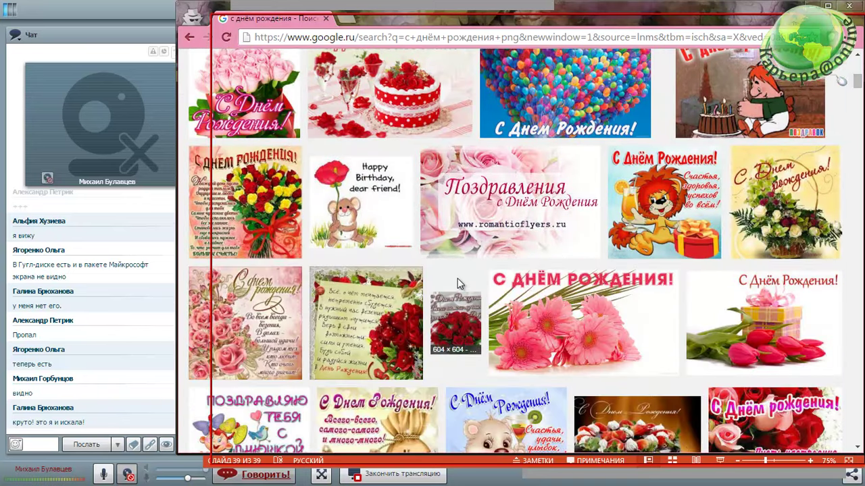
{"action": "scroll", "coordinate": [457, 279], "scroll_direction": "down", "scroll_amount": 2}
{"action": "scroll", "coordinate": [457, 278], "scroll_direction": "up", "scroll_amount": 3}
{"action": "scroll", "coordinate": [460, 281], "scroll_direction": "up", "scroll_amount": 5}
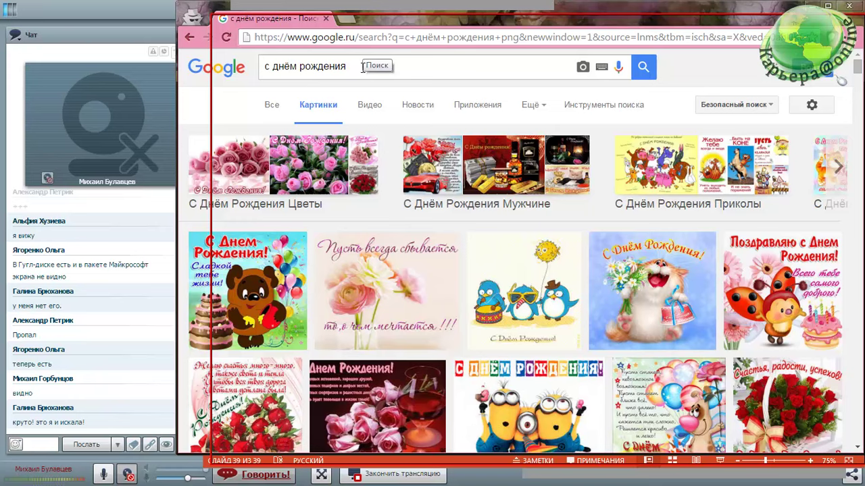
{"action": "key", "text": "alt+Tab"}
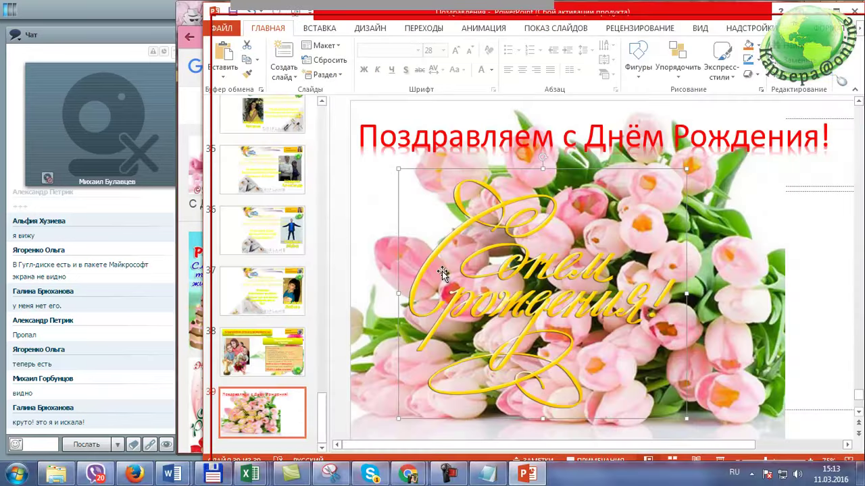
Step: On slide 37, reposition the ORIFLAME logo and move the Карьера@online globe to the right edge
{"action": "left_click", "coordinate": [277, 293]}
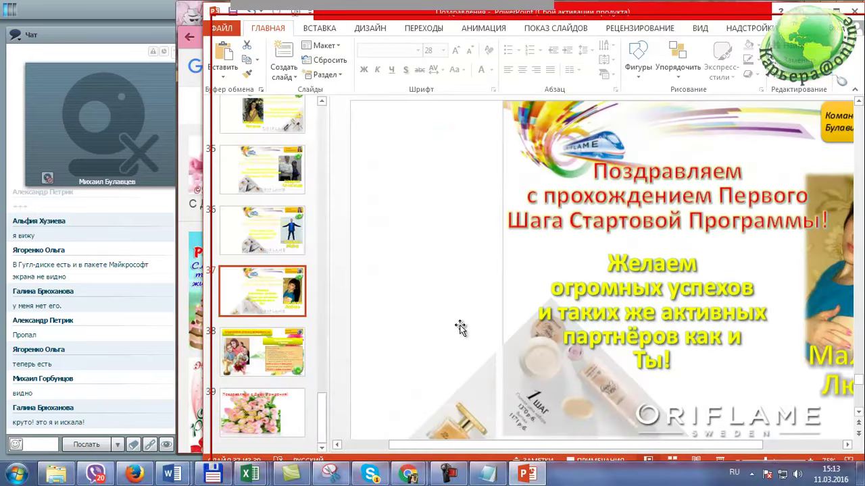
{"action": "mouse_move", "coordinate": [548, 445]}
{"action": "left_mouse_down"}
{"action": "mouse_move", "coordinate": [629, 445]}
{"action": "mouse_move", "coordinate": [510, 406]}
{"action": "left_mouse_up"}
{"action": "left_click", "coordinate": [601, 422]}
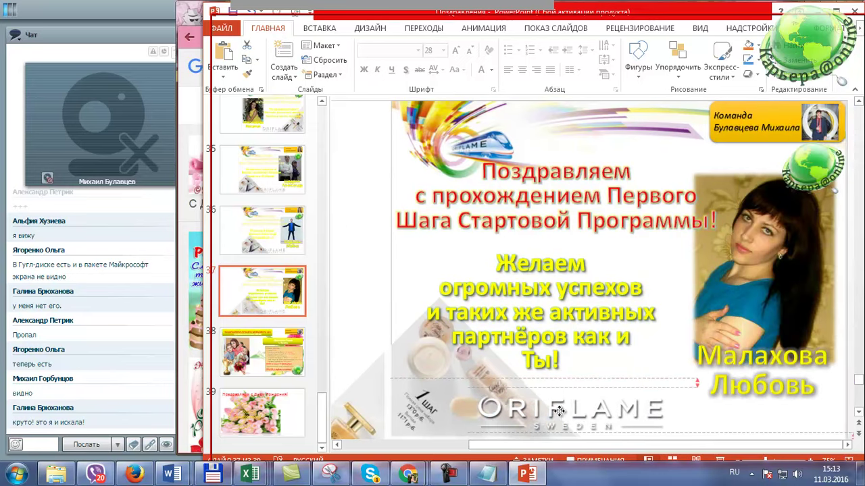
{"action": "left_click_drag", "start_coordinate": [510, 406], "coordinate": [571, 412]}
{"action": "left_click_drag", "start_coordinate": [819, 167], "coordinate": [683, 159]}
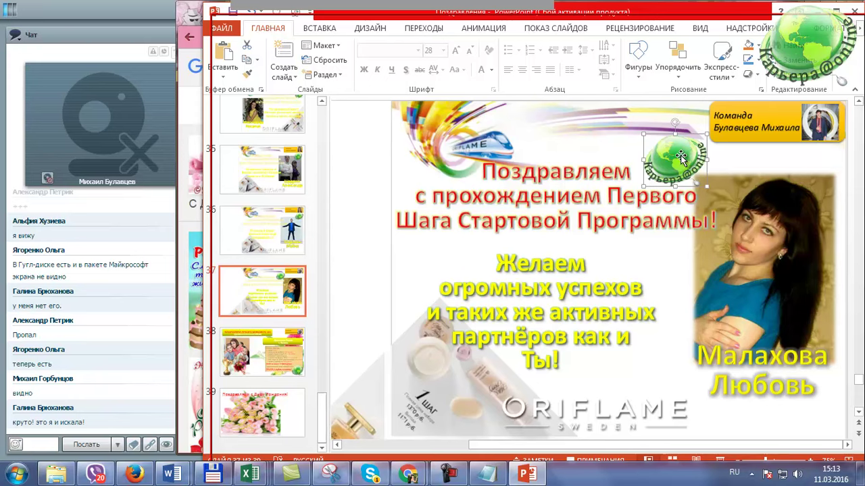
{"action": "left_click_drag", "start_coordinate": [681, 158], "coordinate": [816, 156]}
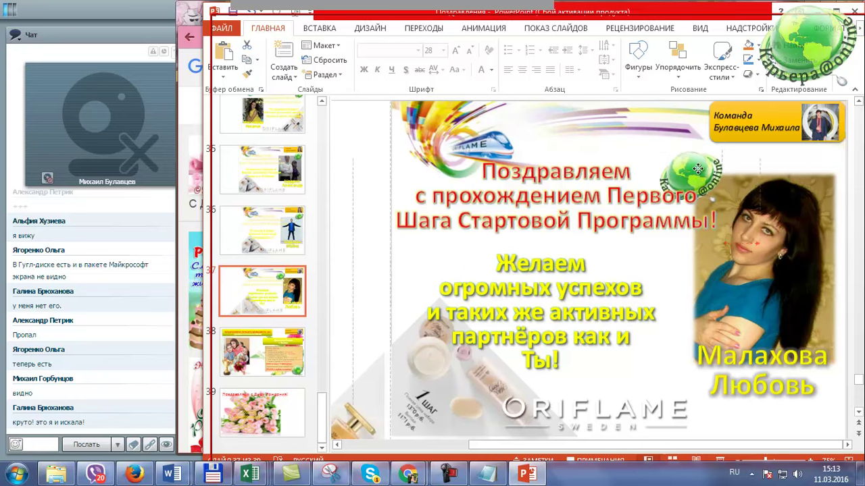
Step: Fine-tune the ORIFLAME logo on slide 37 so it sits slightly higher
{"action": "left_click_drag", "start_coordinate": [571, 417], "coordinate": [570, 413]}
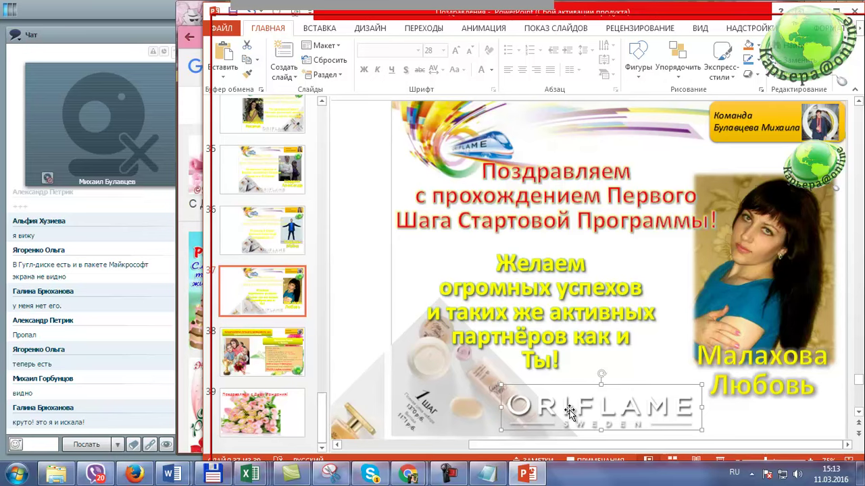
{"action": "left_click_drag", "start_coordinate": [587, 410], "coordinate": [593, 415]}
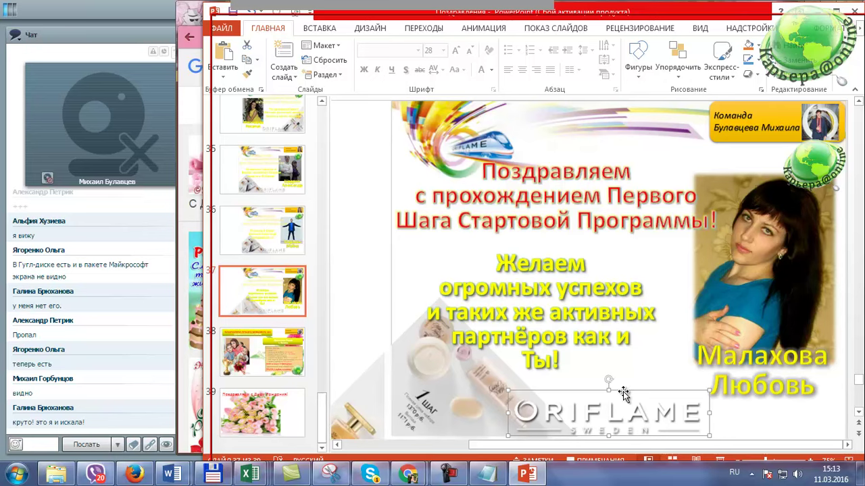
{"action": "left_click_drag", "start_coordinate": [652, 414], "coordinate": [642, 414]}
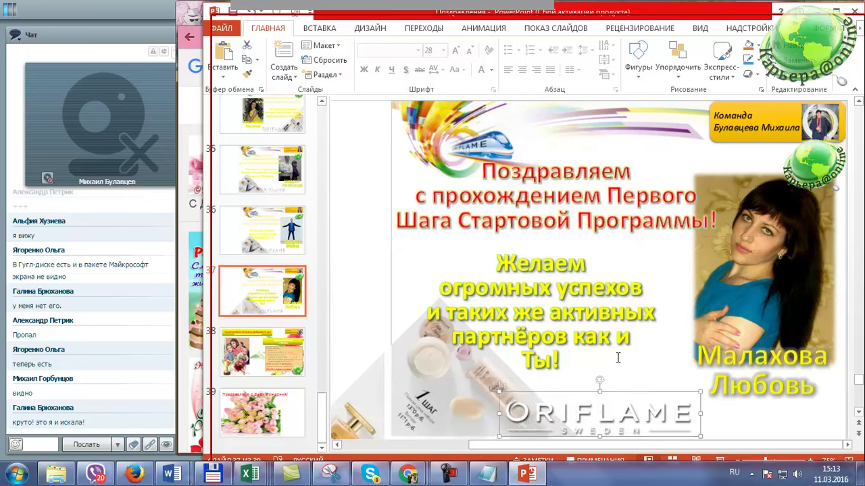
{"action": "left_click_drag", "start_coordinate": [617, 416], "coordinate": [614, 411]}
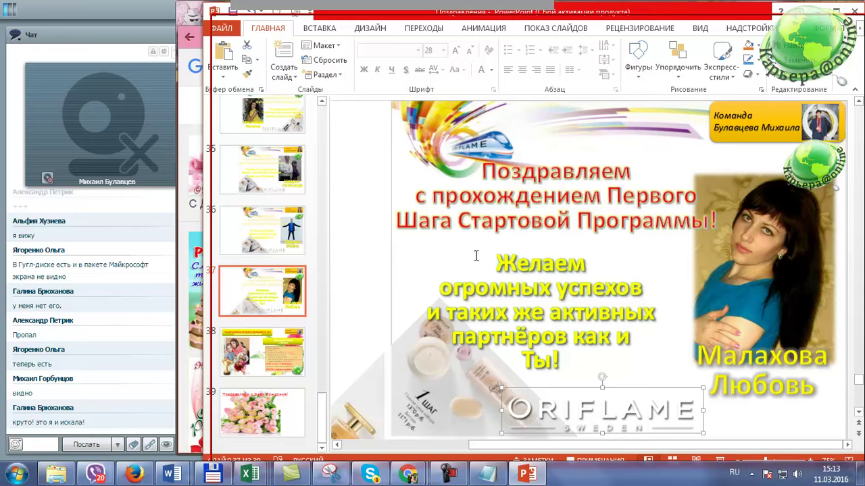
{"action": "left_click", "coordinate": [525, 266]}
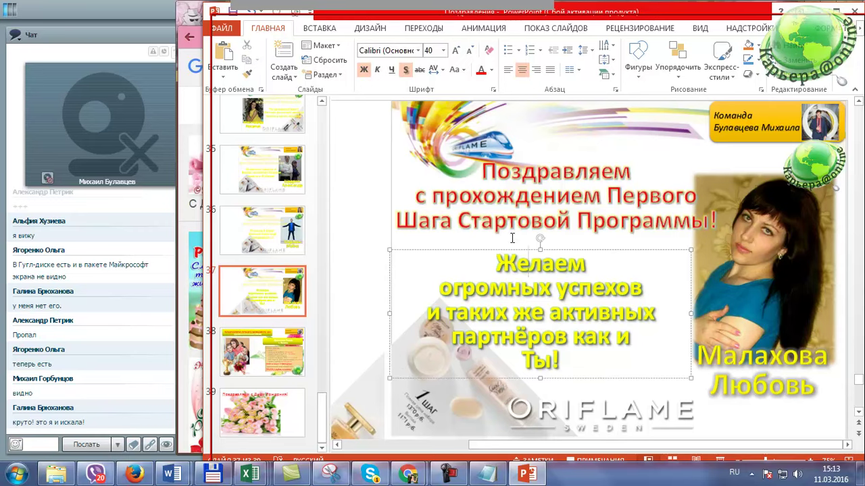
Step: Go to slide 39 and click into its birthday title text
{"action": "left_click", "coordinate": [264, 414]}
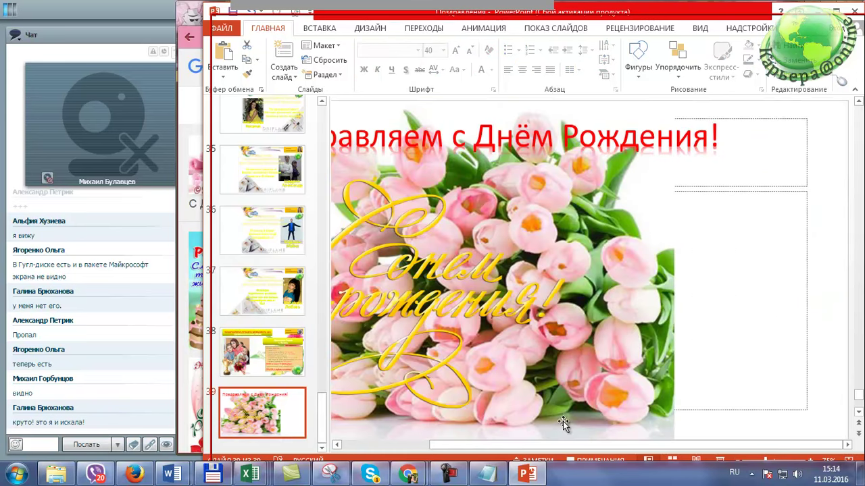
{"action": "left_click_drag", "start_coordinate": [565, 445], "coordinate": [472, 447]}
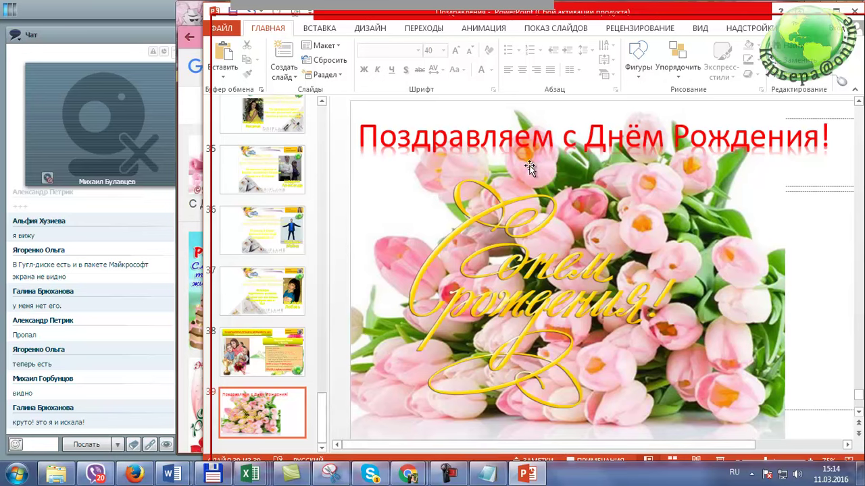
{"action": "left_click", "coordinate": [516, 138]}
Step: Delete the red 'Поздравляем с Днём Рождения!' title box from slide 39
{"action": "left_click_drag", "start_coordinate": [366, 126], "coordinate": [760, 126]}
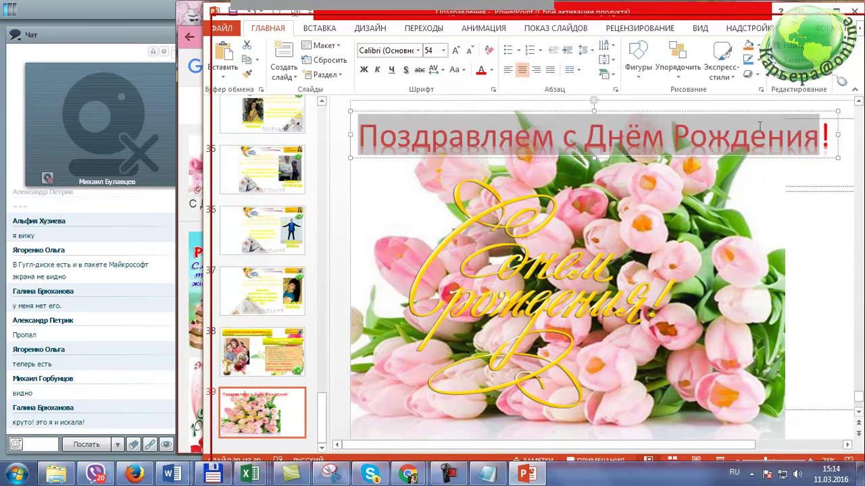
{"action": "left_click_drag", "start_coordinate": [825, 126], "coordinate": [835, 129]}
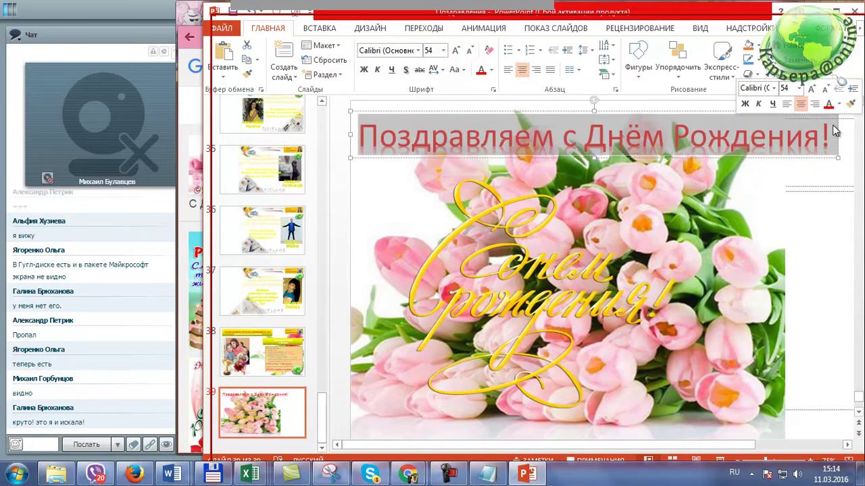
{"action": "left_click", "coordinate": [634, 112]}
{"action": "key", "text": "Delete"}
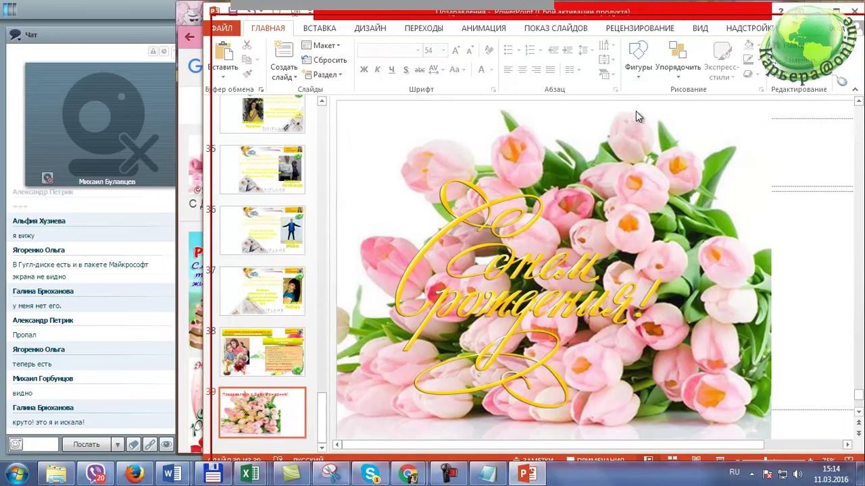
Step: Move the gold birthday lettering to the upper right of the slide
{"action": "mouse_move", "coordinate": [544, 254]}
{"action": "left_mouse_down"}
{"action": "mouse_move", "coordinate": [562, 277]}
{"action": "mouse_move", "coordinate": [645, 231]}
{"action": "left_mouse_up"}
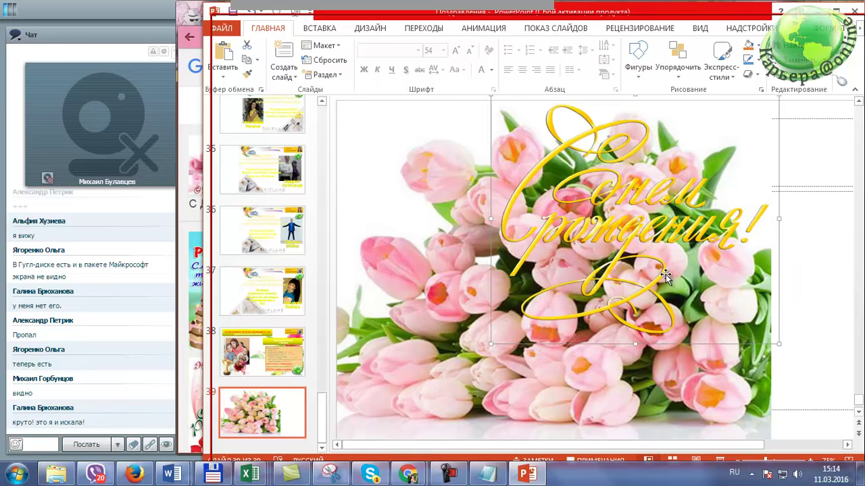
{"action": "left_click_drag", "start_coordinate": [645, 231], "coordinate": [593, 237]}
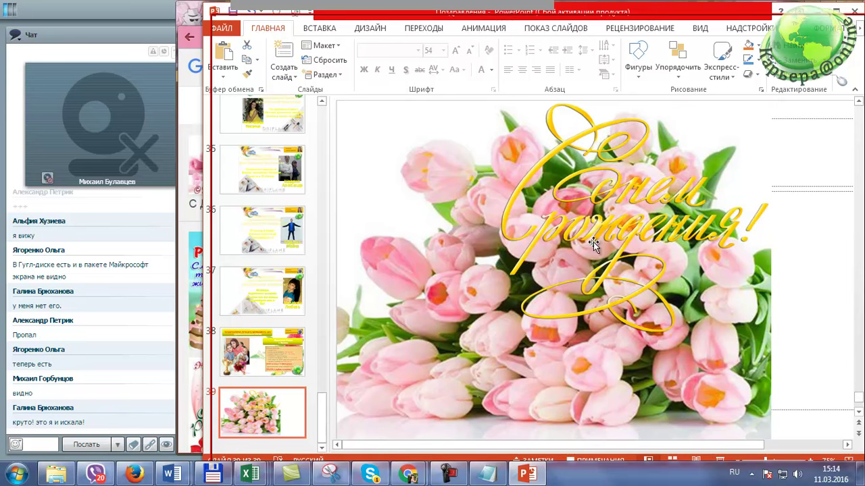
{"action": "left_click", "coordinate": [420, 277]}
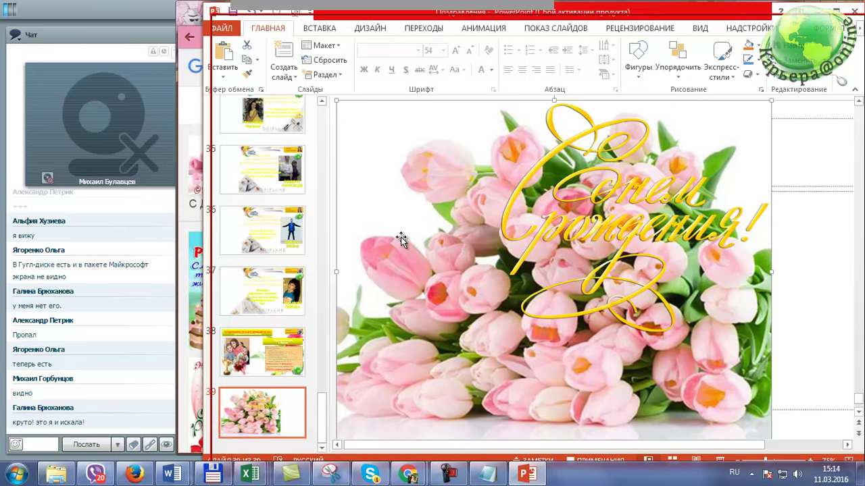
{"action": "left_click", "coordinate": [320, 29]}
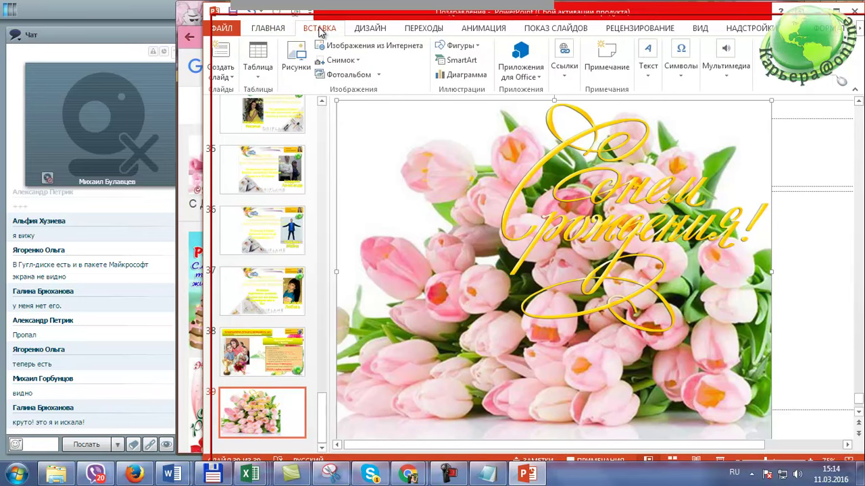
{"action": "left_click", "coordinate": [650, 76]}
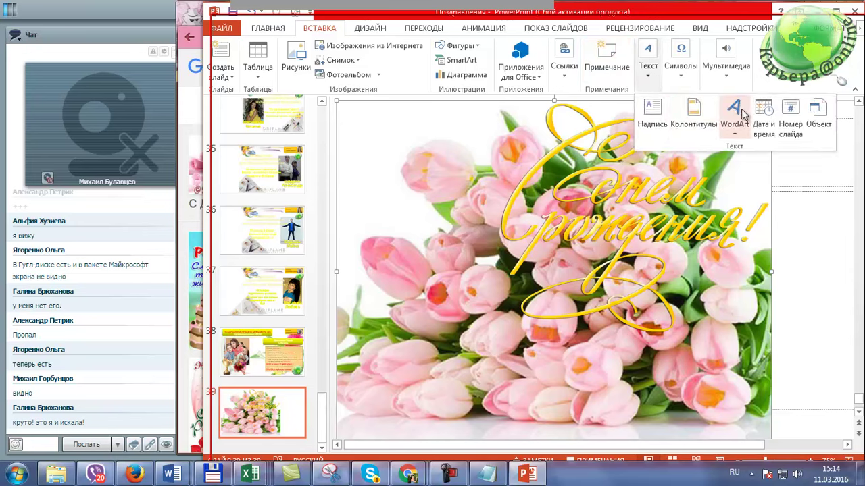
{"action": "left_click", "coordinate": [647, 108]}
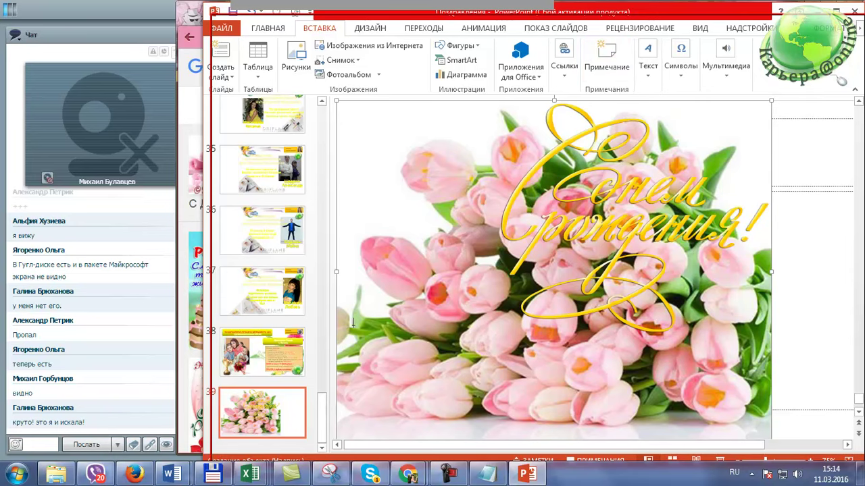
{"action": "left_click_drag", "start_coordinate": [344, 311], "coordinate": [584, 418]}
{"action": "type", "text": "ао"}
{"action": "key", "text": "BackSpace"}
{"action": "key", "text": "BackSpace"}
{"action": "left_click", "coordinate": [443, 50]}
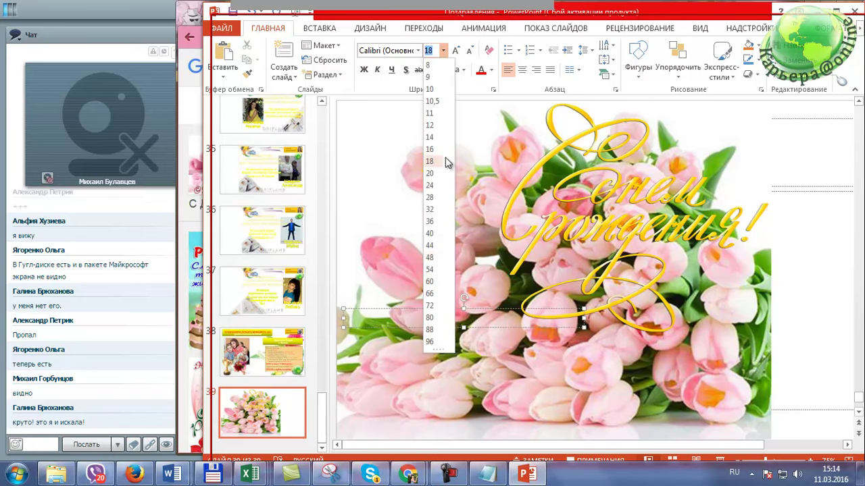
{"action": "left_click", "coordinate": [437, 277]}
{"action": "type", "text": "вав"}
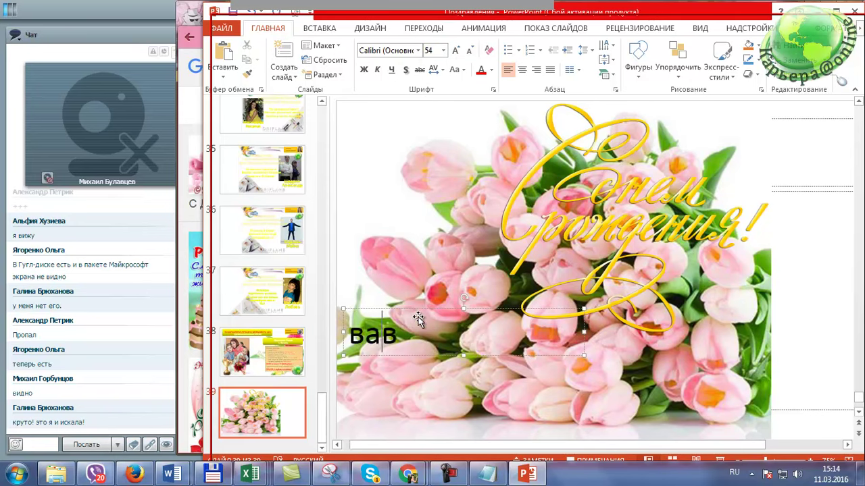
{"action": "type", "text": "авауаауу"}
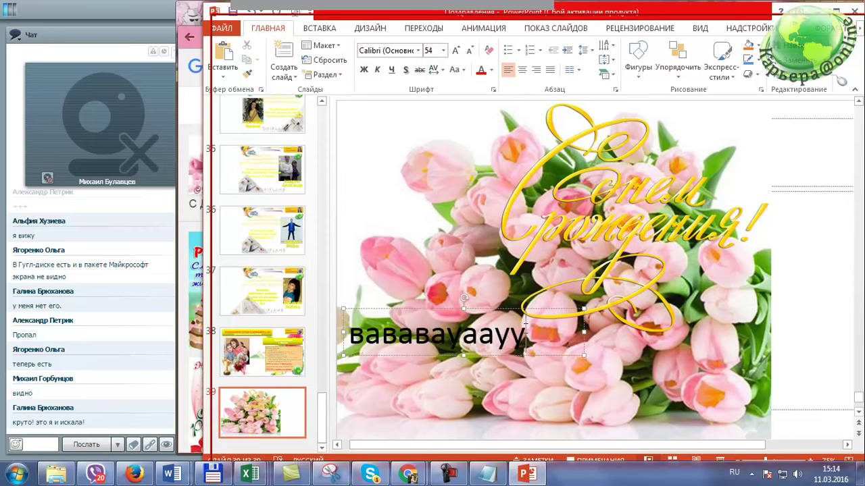
{"action": "key", "text": "BackSpace"}
{"action": "key", "text": "BackSpace"}
{"action": "key", "text": "BackSpace"}
{"action": "key", "text": "BackSpace"}
{"action": "key", "text": "BackSpace"}
{"action": "key", "text": "BackSpace"}
{"action": "key", "text": "BackSpace"}
{"action": "key", "text": "BackSpace"}
{"action": "key", "text": "BackSpace"}
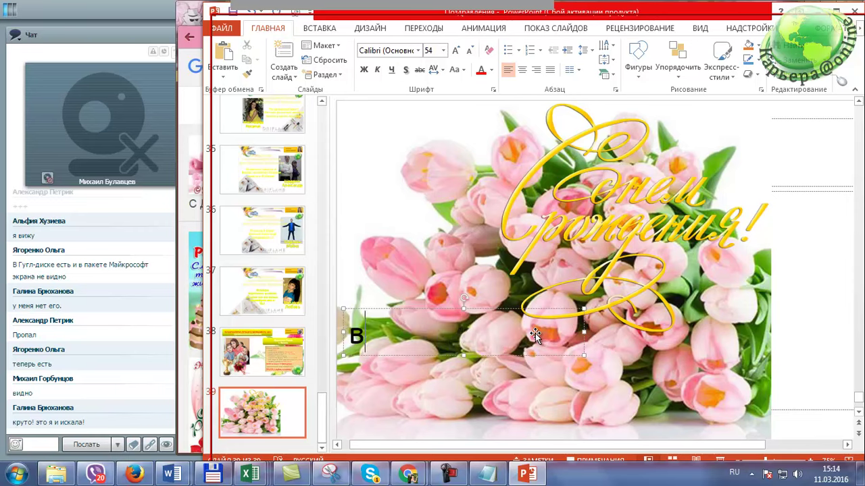
{"action": "key", "text": "BackSpace"}
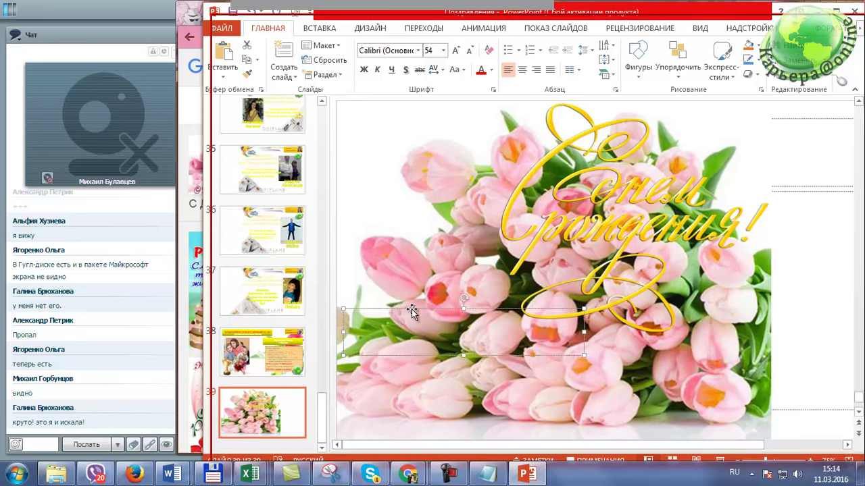
{"action": "key", "text": "Escape"}
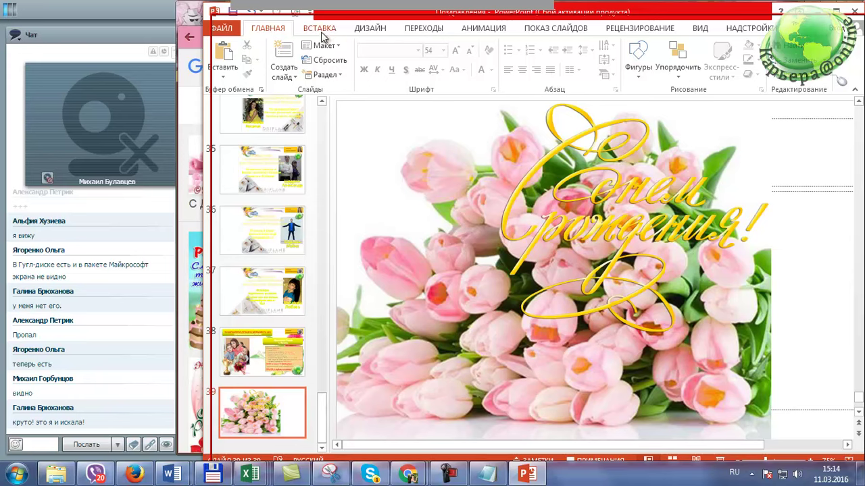
Step: Insert a blue-style WordArt box and move it down toward the lower left
{"action": "left_click", "coordinate": [321, 28]}
{"action": "left_click", "coordinate": [649, 67]}
{"action": "left_click", "coordinate": [733, 115]}
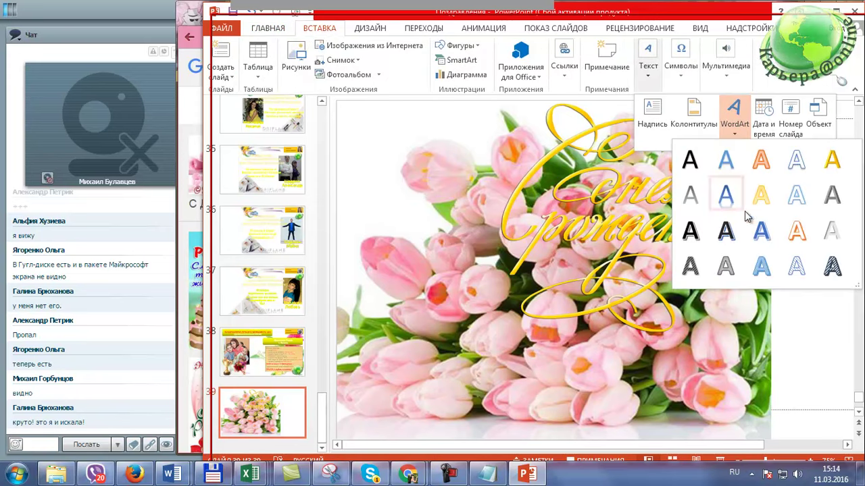
{"action": "left_click", "coordinate": [760, 230]}
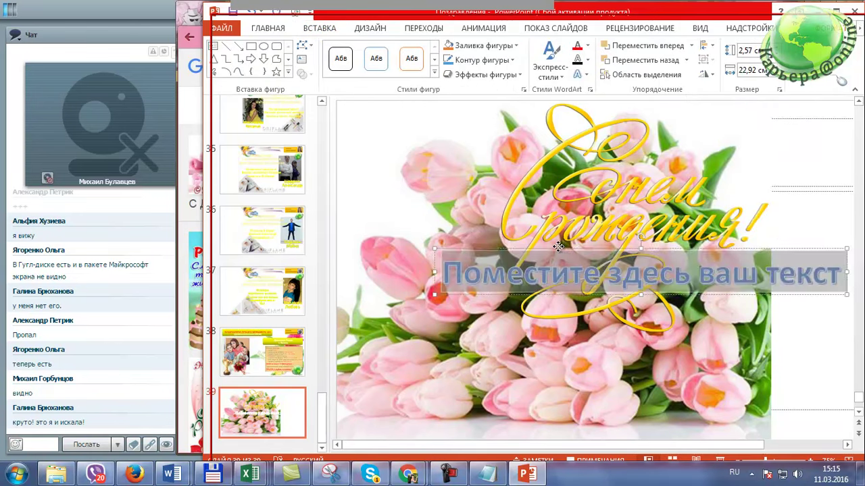
{"action": "left_click_drag", "start_coordinate": [558, 247], "coordinate": [459, 307]}
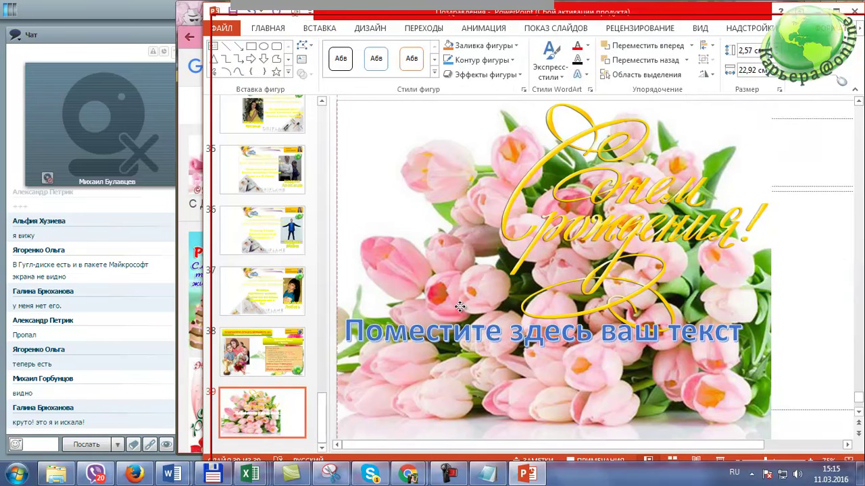
Step: Replace the placeholder with 'Желаем счастья, здоровья и успешной карьеры' split over two lines
{"action": "left_click_drag", "start_coordinate": [343, 331], "coordinate": [743, 331]}
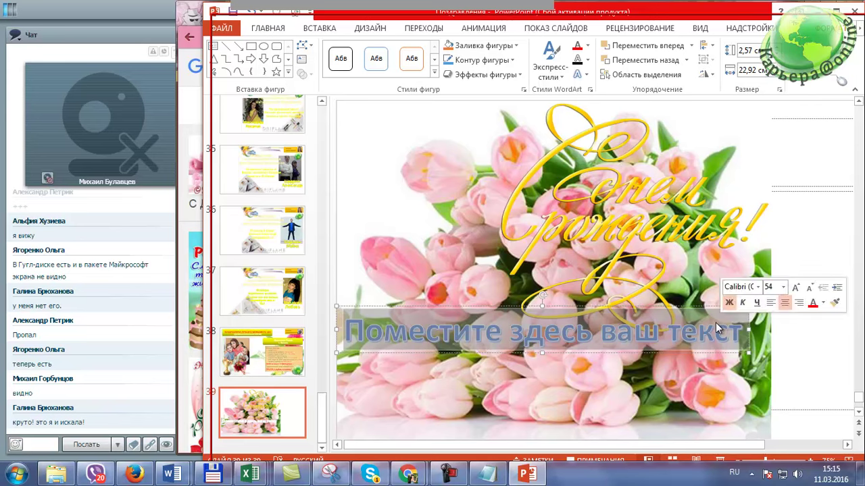
{"action": "key", "text": "BackSpace"}
{"action": "type", "text": "Желаем счат"}
{"action": "key", "text": "BackSpace"}
{"action": "type", "text": "стья, здоровья и"}
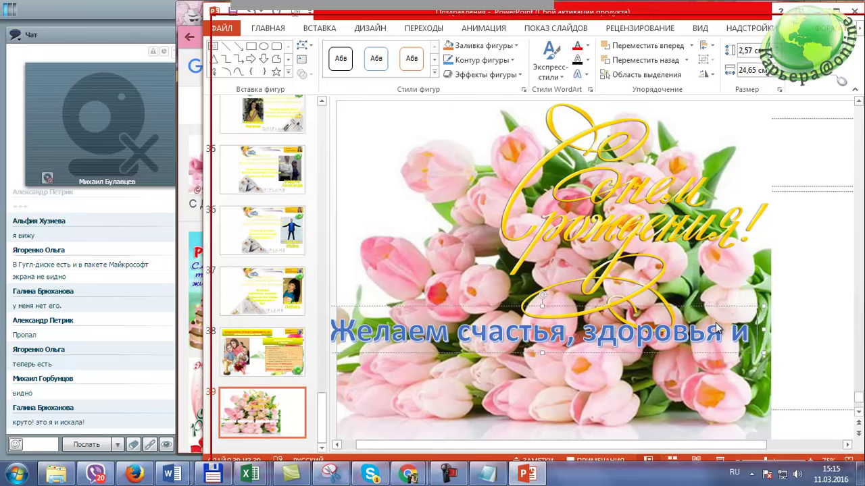
{"action": "type", "text": " успешной кар"}
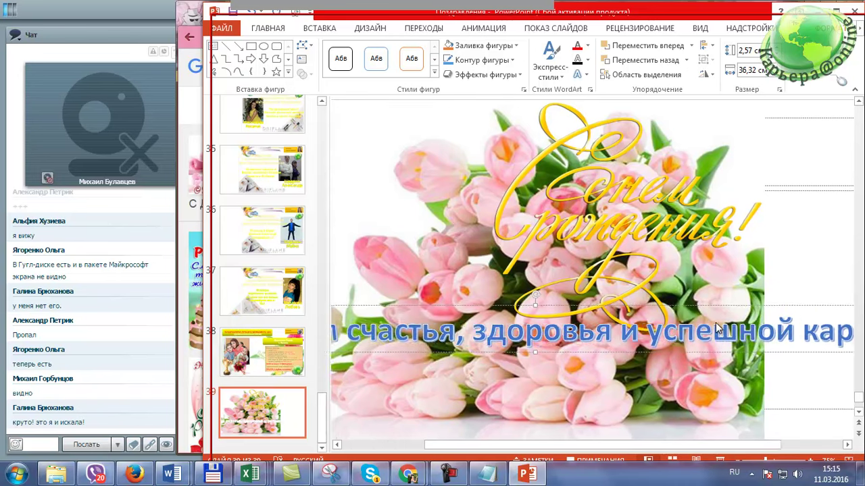
{"action": "type", "text": "ьеры"}
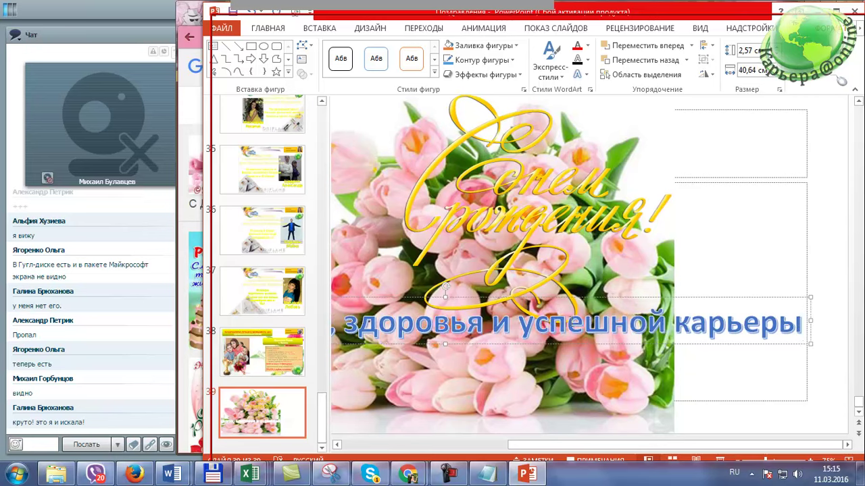
{"action": "right_click", "coordinate": [511, 323]}
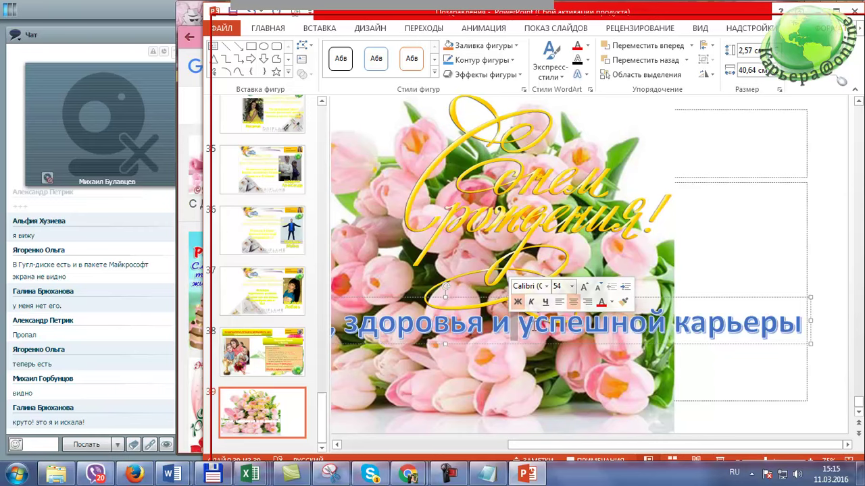
{"action": "left_click", "coordinate": [512, 326]}
{"action": "key", "text": "ctrl+z"}
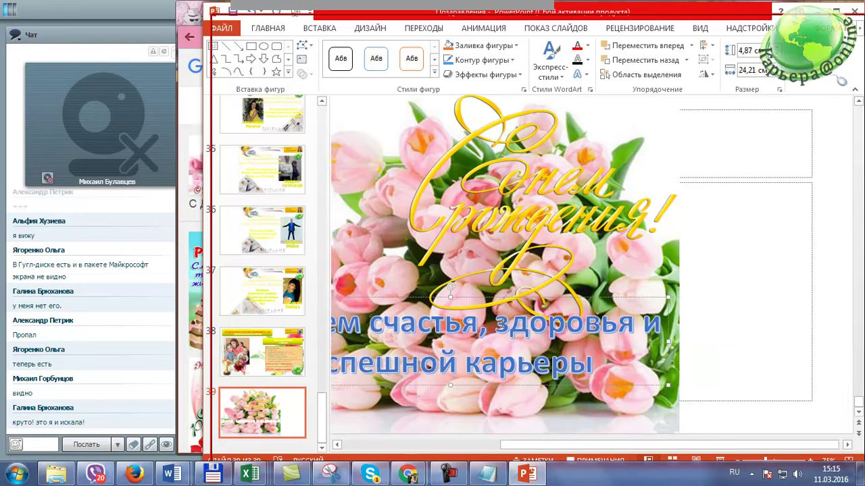
{"action": "left_click_drag", "start_coordinate": [704, 363], "coordinate": [398, 249]}
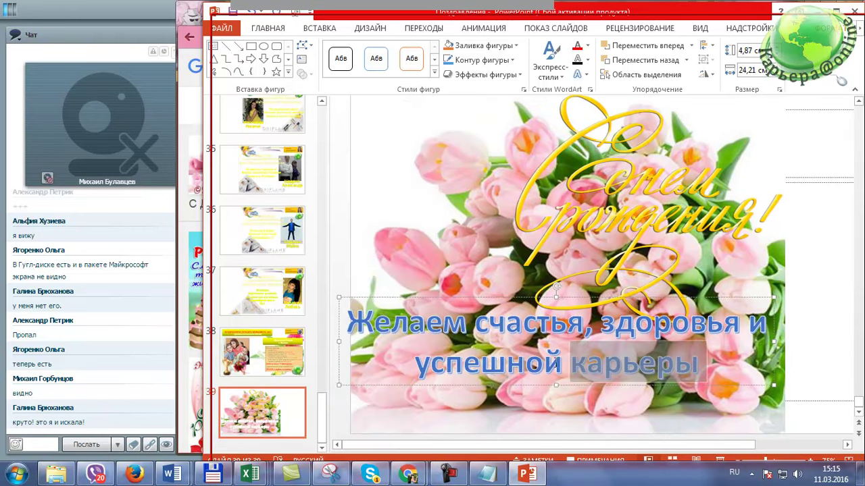
Step: Left-align the wish text, remove the line break after «и», and move the box slightly lower
{"action": "left_click", "coordinate": [255, 33]}
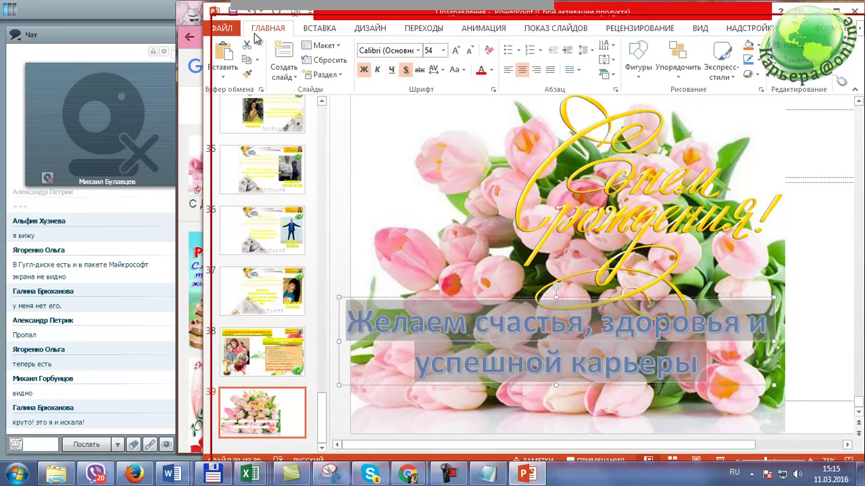
{"action": "left_click", "coordinate": [509, 72]}
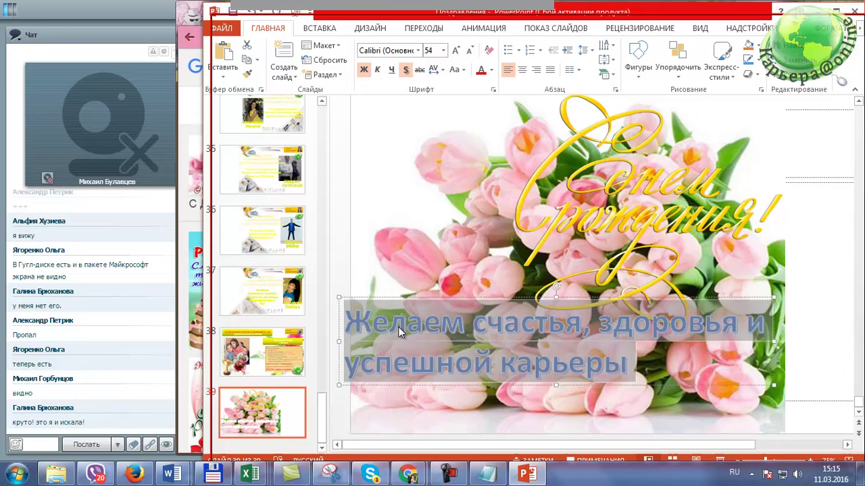
{"action": "left_click", "coordinate": [352, 344]}
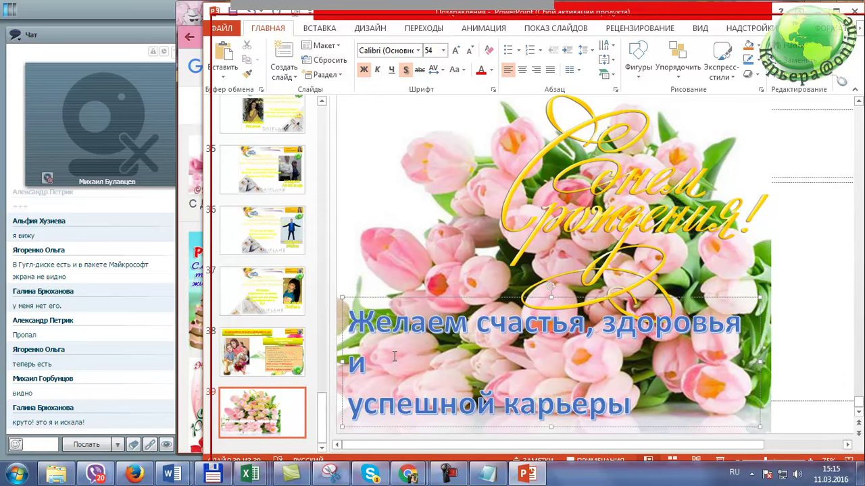
{"action": "key", "text": "Delete"}
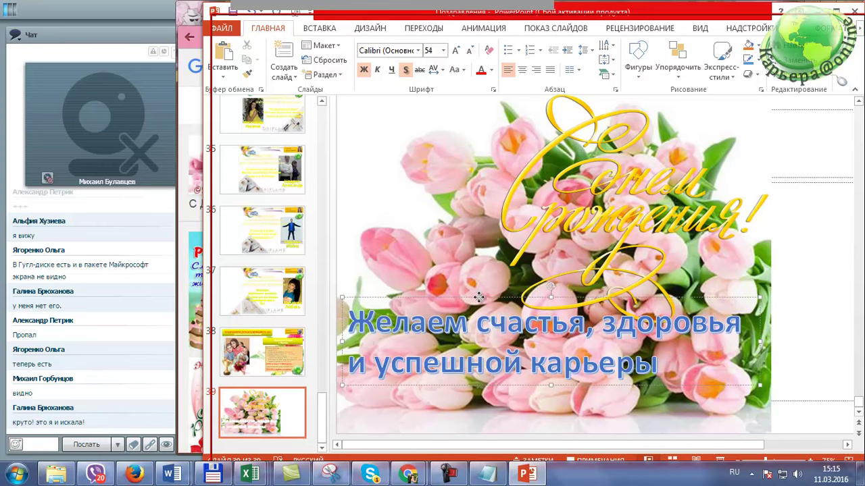
{"action": "left_click_drag", "start_coordinate": [478, 297], "coordinate": [473, 316]}
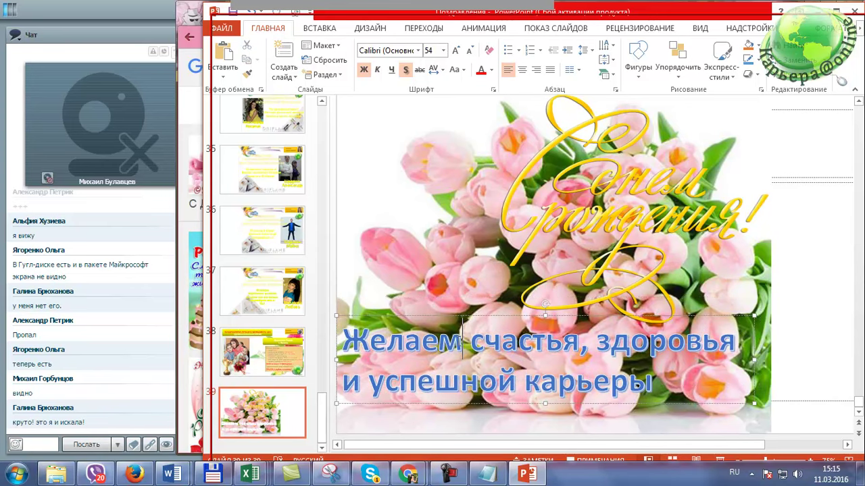
Step: Recolour the wish text light blue after briefly trying red
{"action": "left_click_drag", "start_coordinate": [342, 341], "coordinate": [676, 385]}
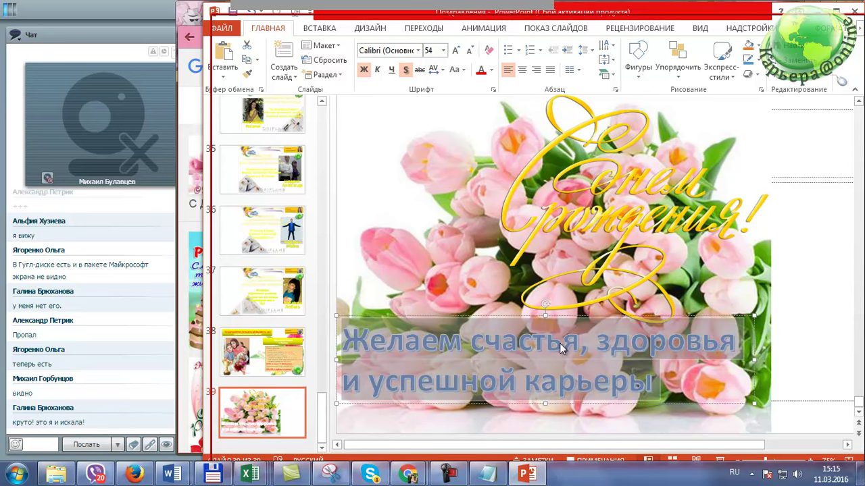
{"action": "left_click", "coordinate": [831, 28]}
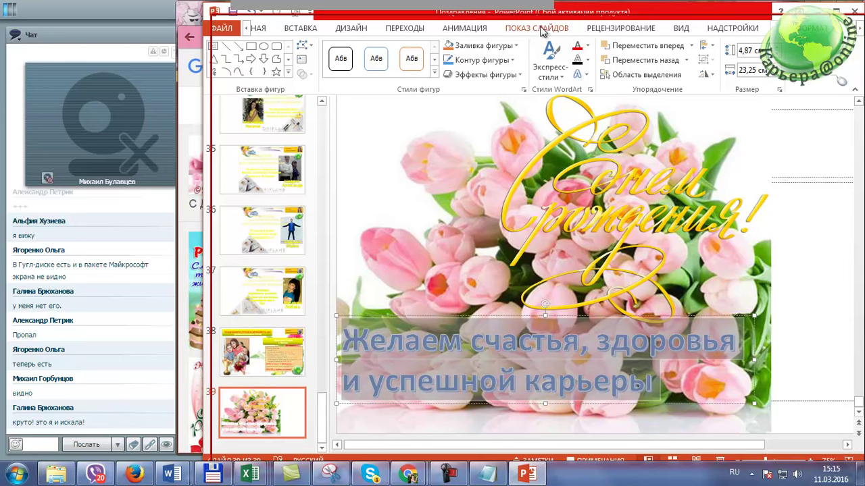
{"action": "left_click", "coordinate": [577, 48]}
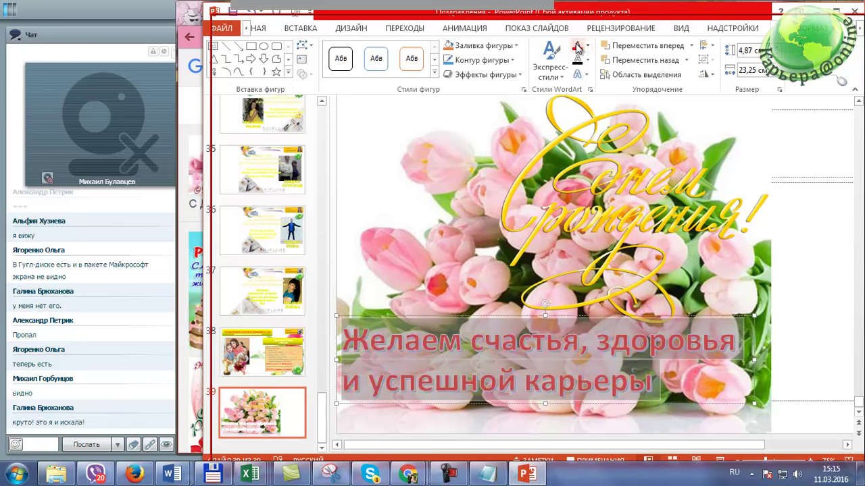
{"action": "left_click", "coordinate": [716, 280]}
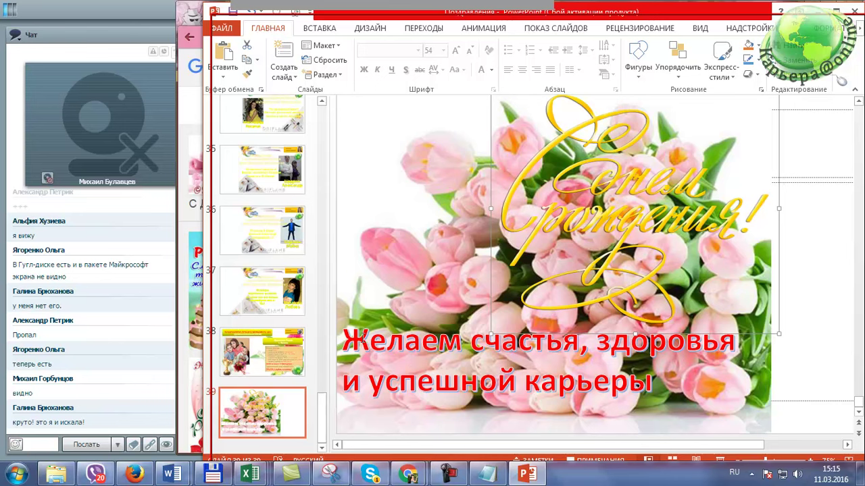
{"action": "left_click_drag", "start_coordinate": [358, 338], "coordinate": [668, 368]}
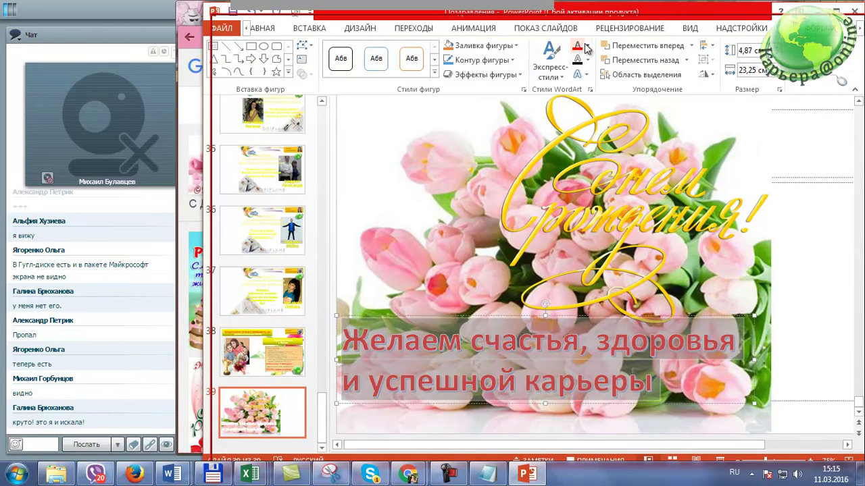
{"action": "left_click", "coordinate": [587, 46]}
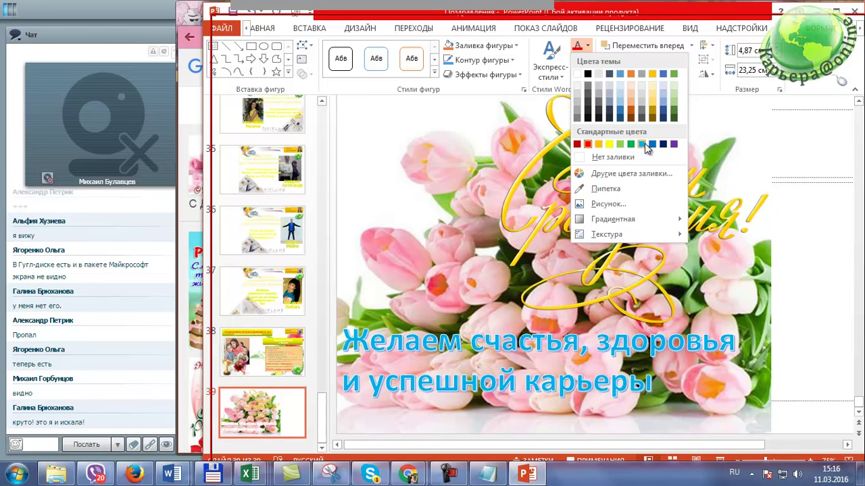
{"action": "left_click", "coordinate": [642, 143]}
{"action": "left_click", "coordinate": [441, 219]}
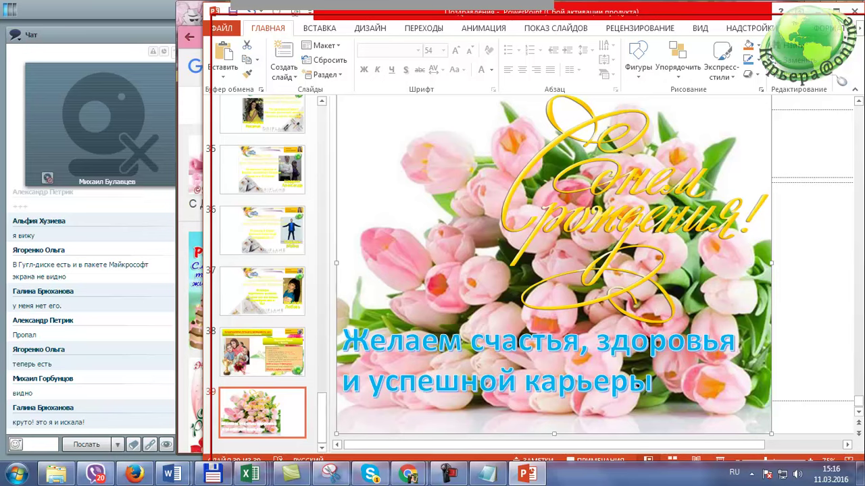
Step: Save only slide 39 as a JPEG picture named Поздравления in folder 3
{"action": "scroll", "coordinate": [861, 270], "scroll_direction": "up", "scroll_amount": 5}
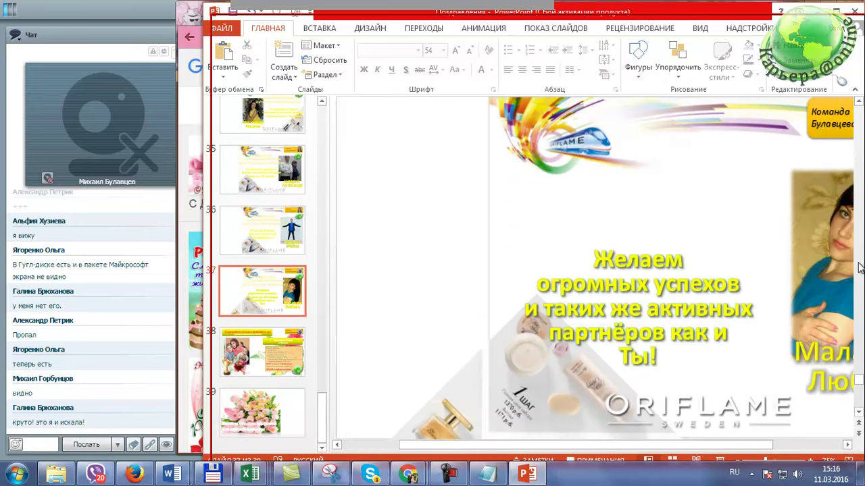
{"action": "left_click", "coordinate": [261, 415]}
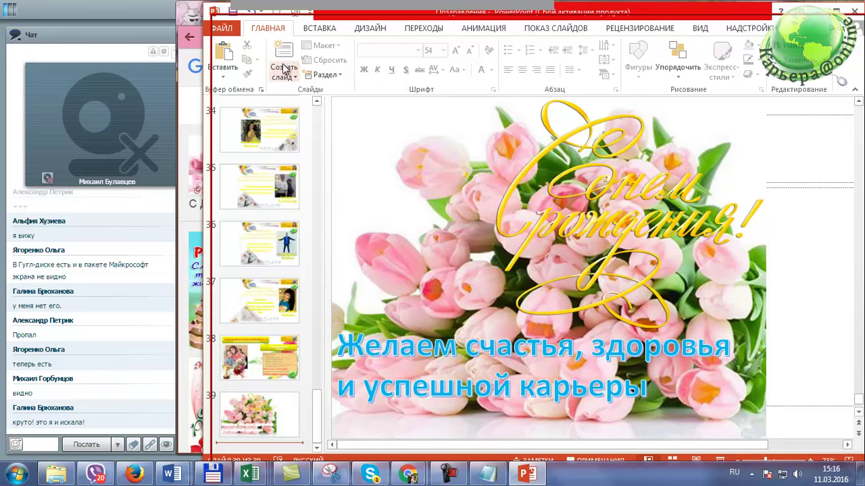
{"action": "left_click", "coordinate": [228, 34]}
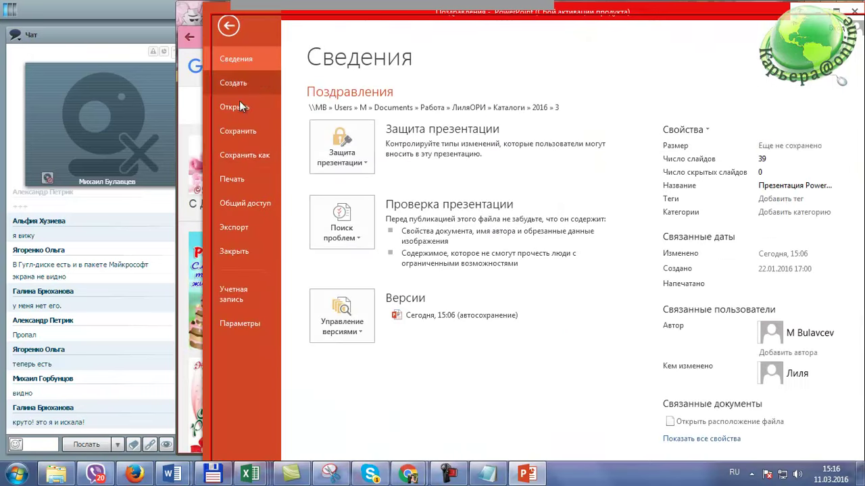
{"action": "left_click", "coordinate": [247, 157]}
{"action": "left_click", "coordinate": [538, 364]}
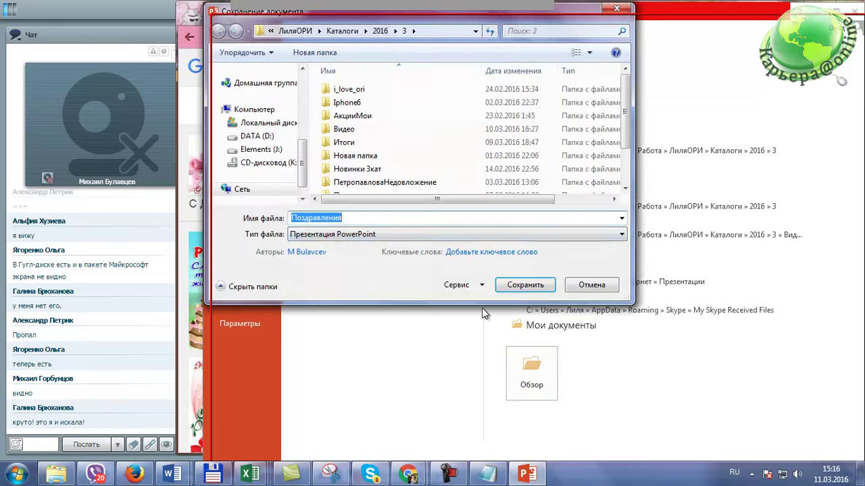
{"action": "left_click", "coordinate": [384, 233]}
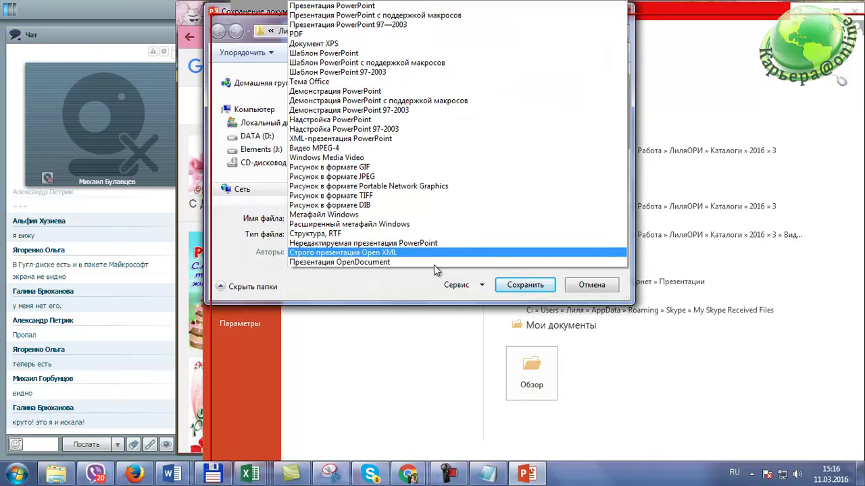
{"action": "left_click", "coordinate": [399, 286]}
{"action": "left_click", "coordinate": [334, 235]}
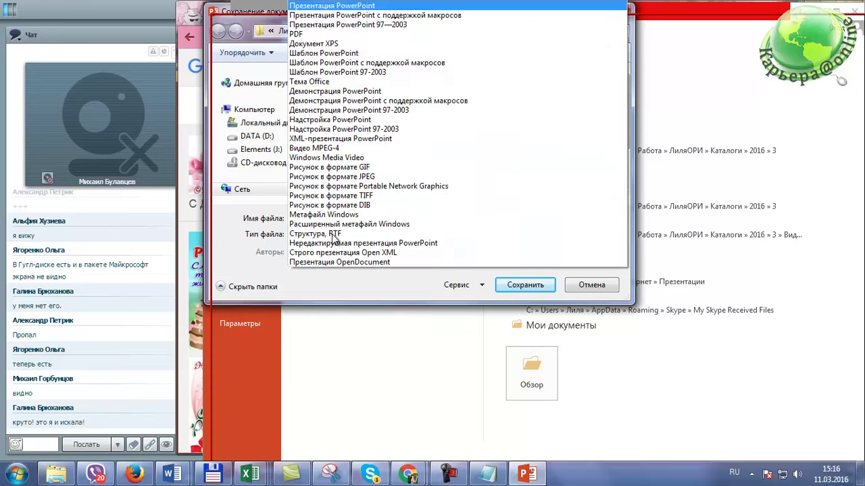
{"action": "left_click", "coordinate": [382, 179]}
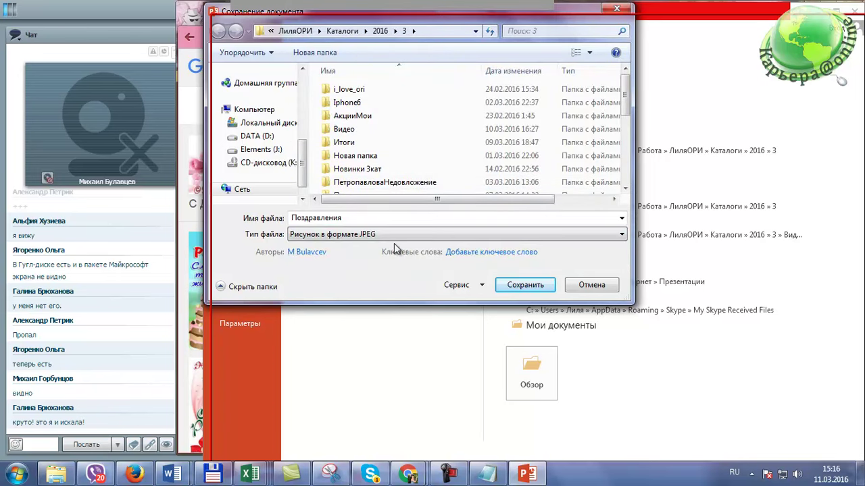
{"action": "left_click", "coordinate": [521, 286]}
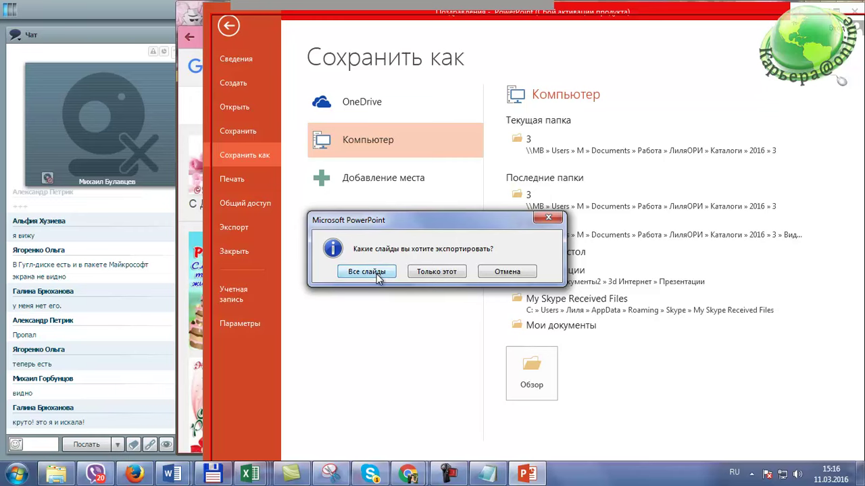
{"action": "left_click", "coordinate": [436, 272]}
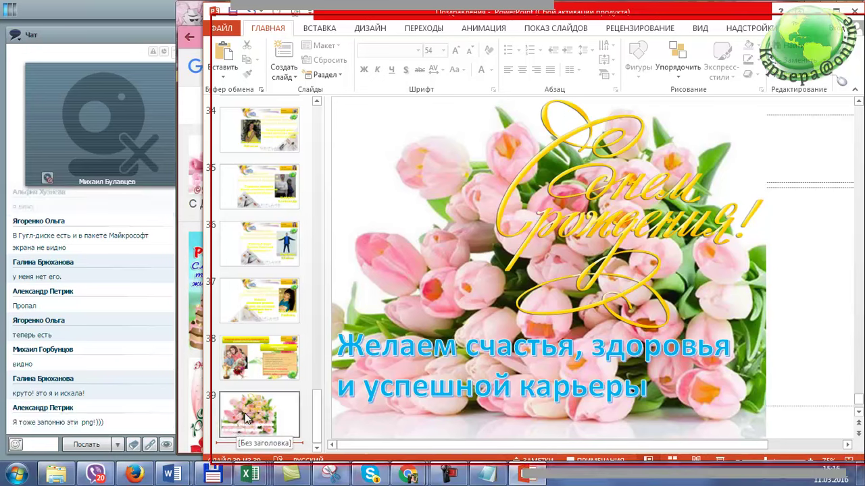
Step: In Total Commander, go to folder 3 and open the exported Поздравления JPEG
{"action": "left_click", "coordinate": [213, 477]}
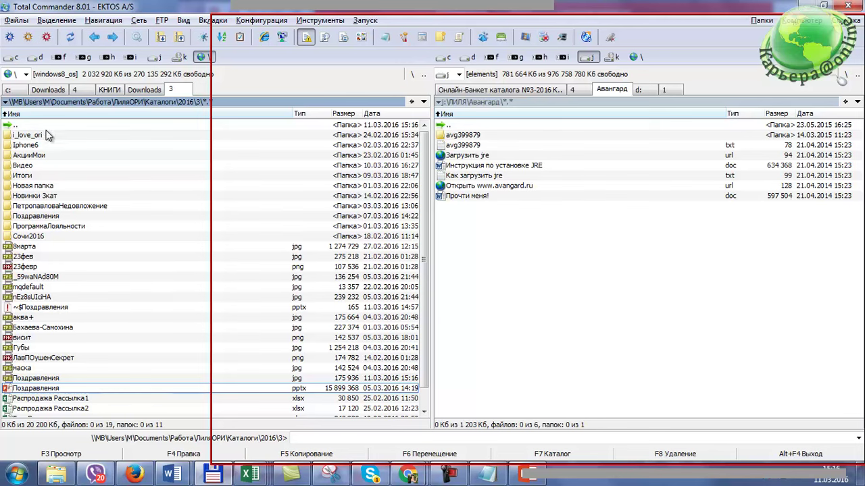
{"action": "double_click", "coordinate": [58, 216]}
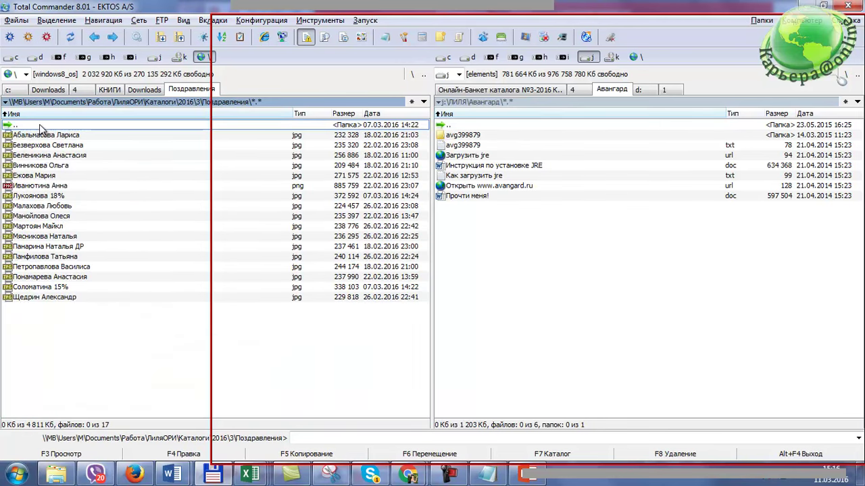
{"action": "double_click", "coordinate": [39, 124]}
{"action": "scroll", "coordinate": [85, 267], "scroll_direction": "down", "scroll_amount": 2}
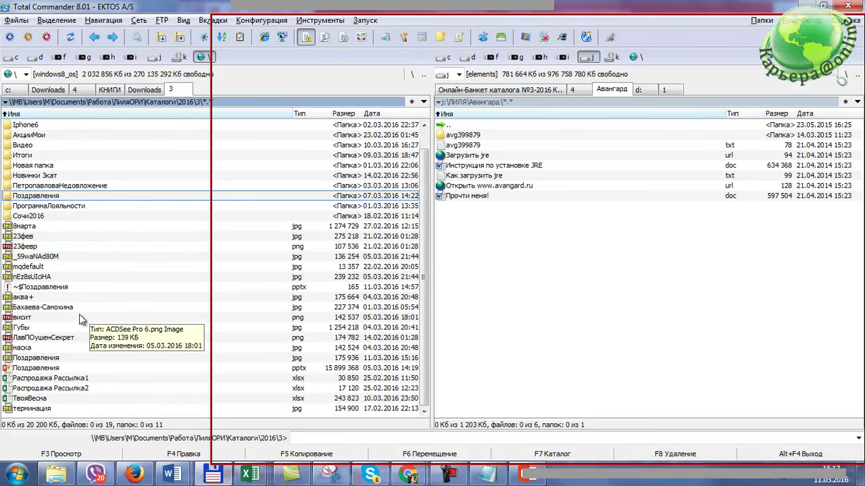
{"action": "left_click", "coordinate": [64, 360]}
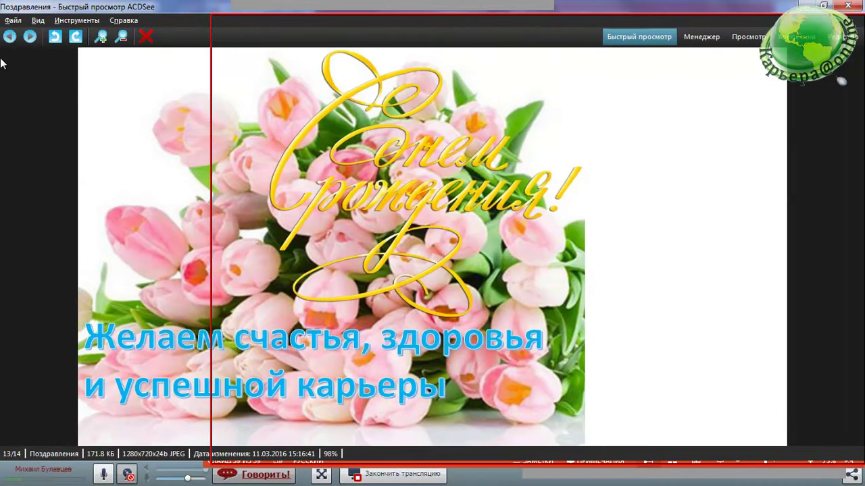
Step: Restore and close the ACDSee Quick View window, then return to the PowerPoint presentation
{"action": "left_click", "coordinate": [823, 5]}
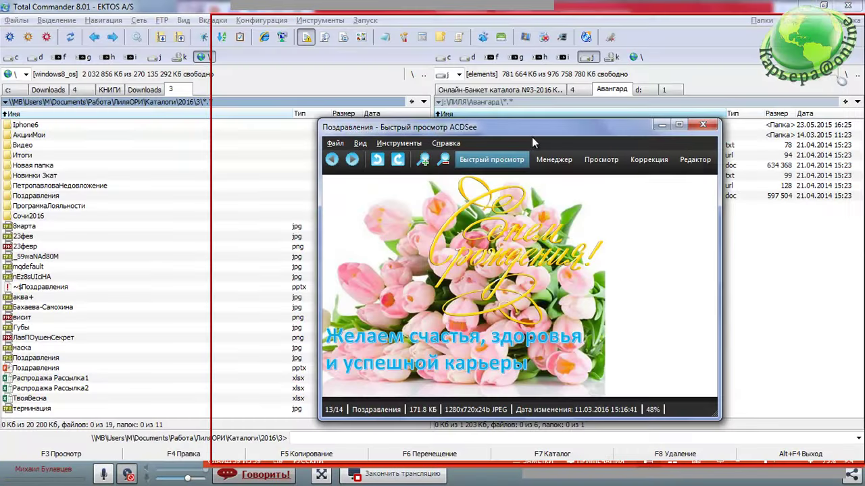
{"action": "left_click_drag", "start_coordinate": [550, 127], "coordinate": [548, 113]}
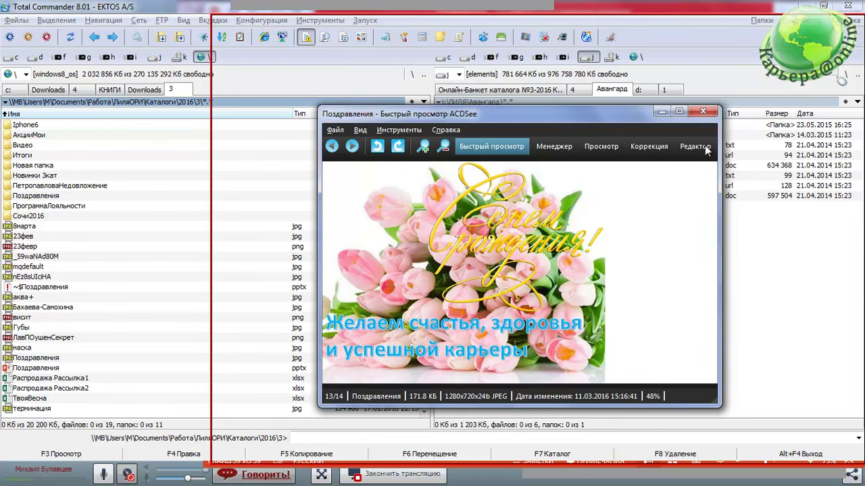
{"action": "left_click", "coordinate": [703, 112]}
{"action": "key", "text": "alt+Tab"}
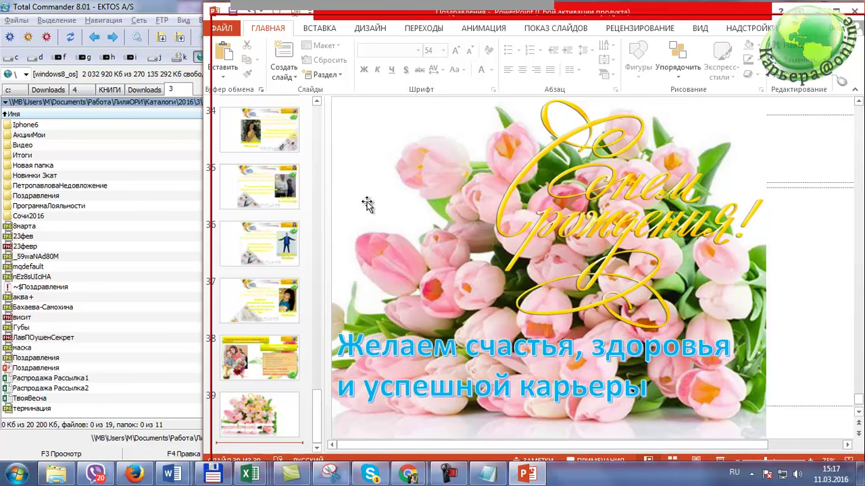
{"action": "left_click", "coordinate": [330, 474]}
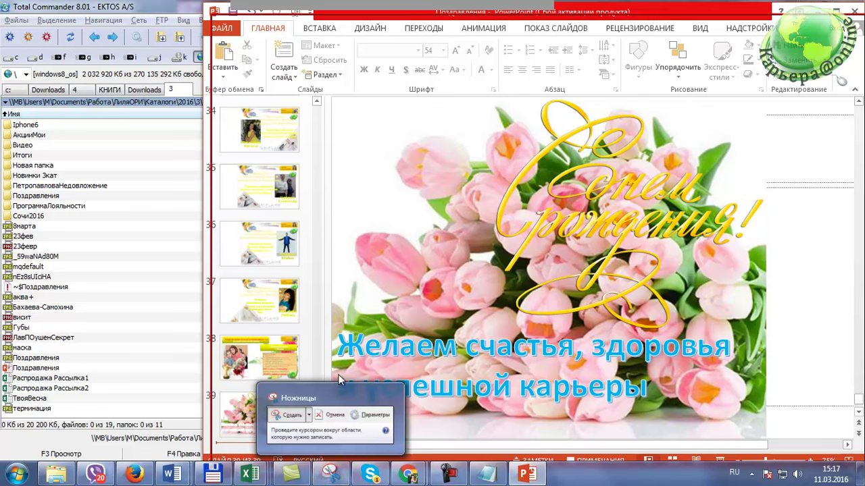
{"action": "left_click_drag", "start_coordinate": [346, 356], "coordinate": [345, 355]}
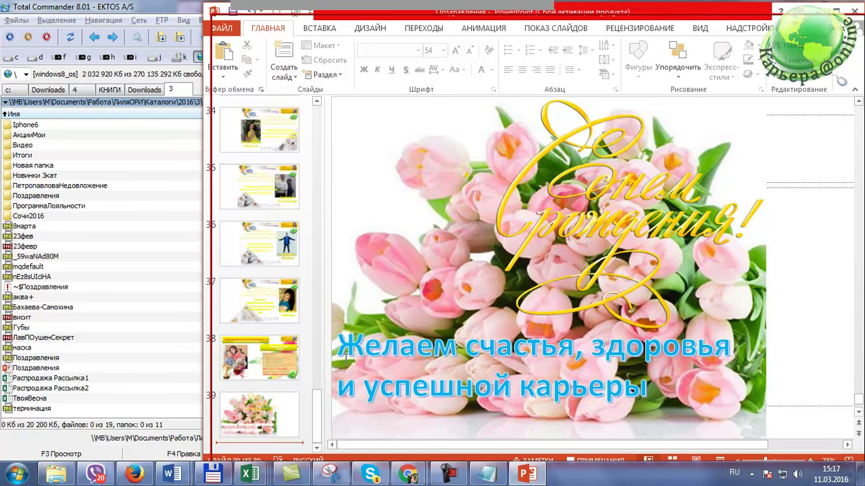
{"action": "left_click", "coordinate": [331, 477]}
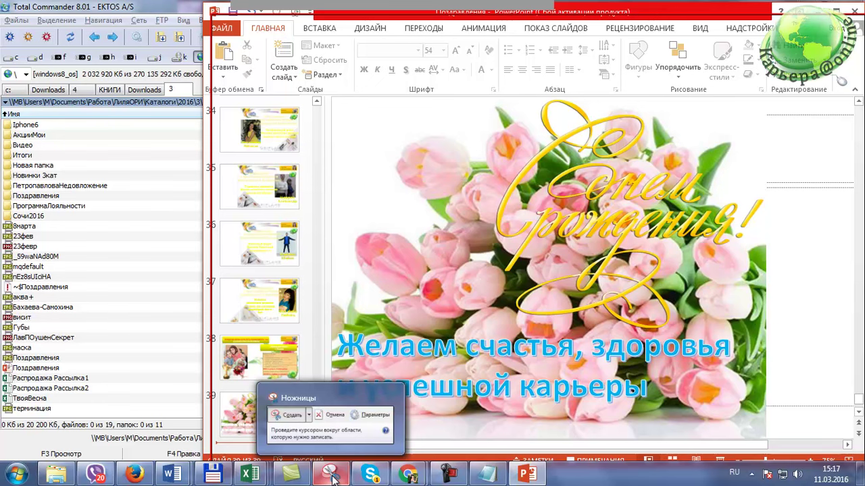
{"action": "key", "text": "Escape"}
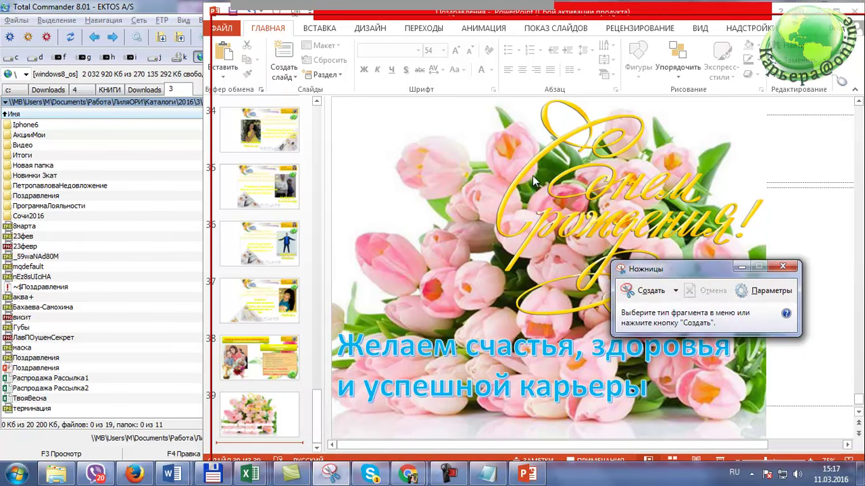
{"action": "left_click", "coordinate": [645, 294]}
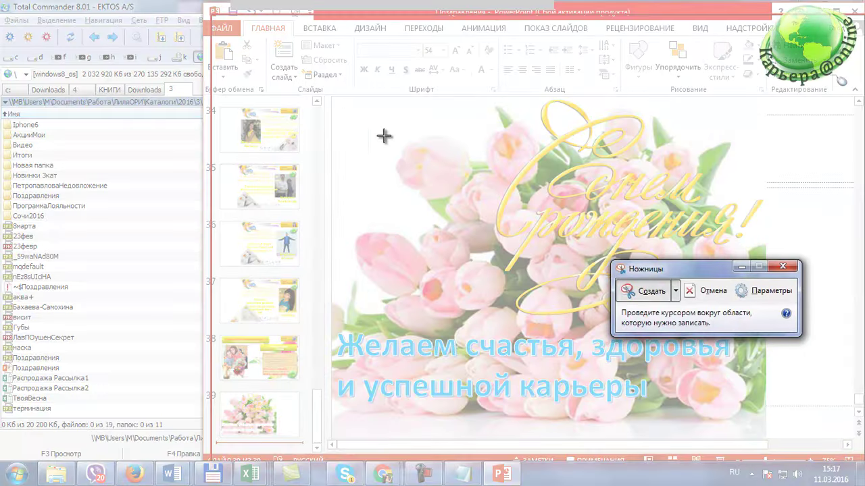
{"action": "mouse_move", "coordinate": [331, 96]}
{"action": "left_mouse_down"}
{"action": "mouse_move", "coordinate": [752, 379]}
{"action": "mouse_move", "coordinate": [766, 439]}
{"action": "left_mouse_up"}
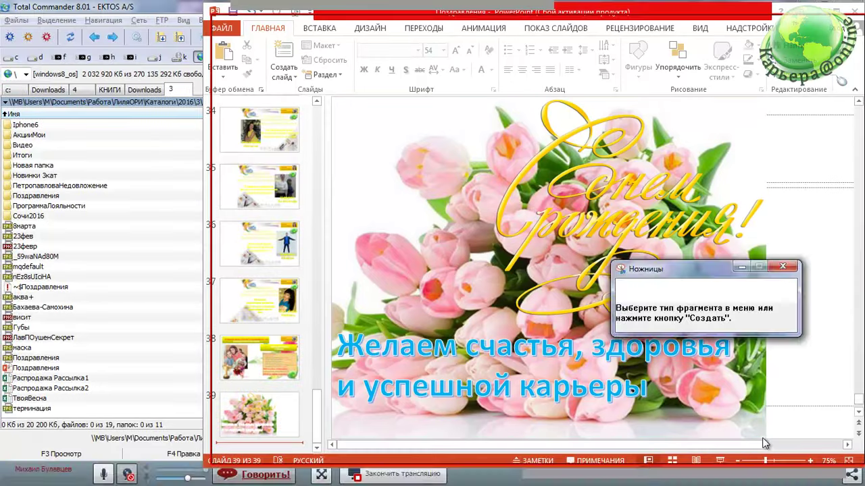
{"action": "left_click_drag", "start_coordinate": [831, 173], "coordinate": [832, 190]}
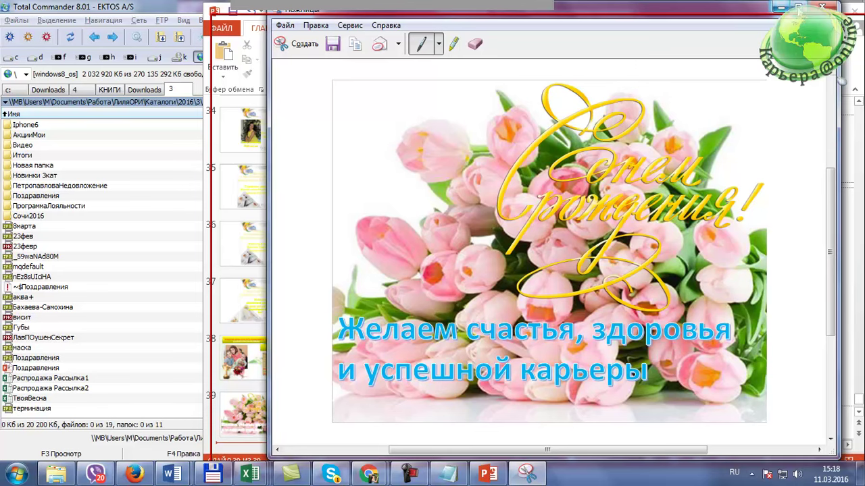
{"action": "left_click", "coordinate": [825, 6]}
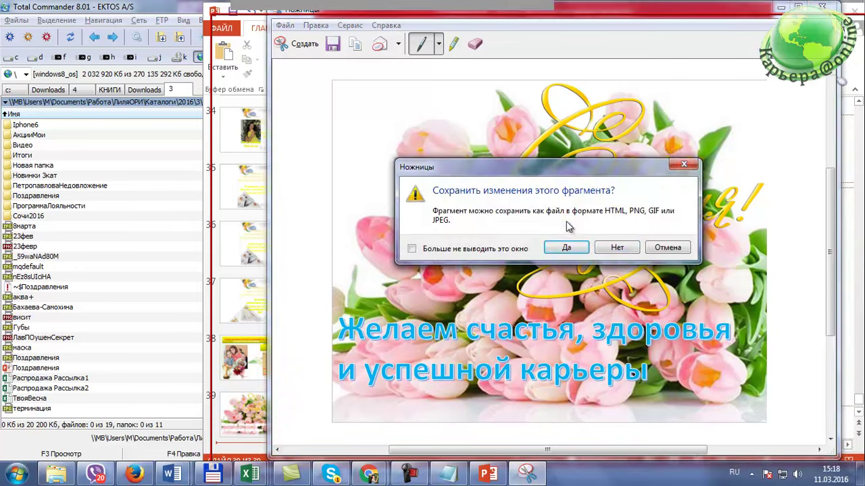
{"action": "left_click", "coordinate": [616, 247]}
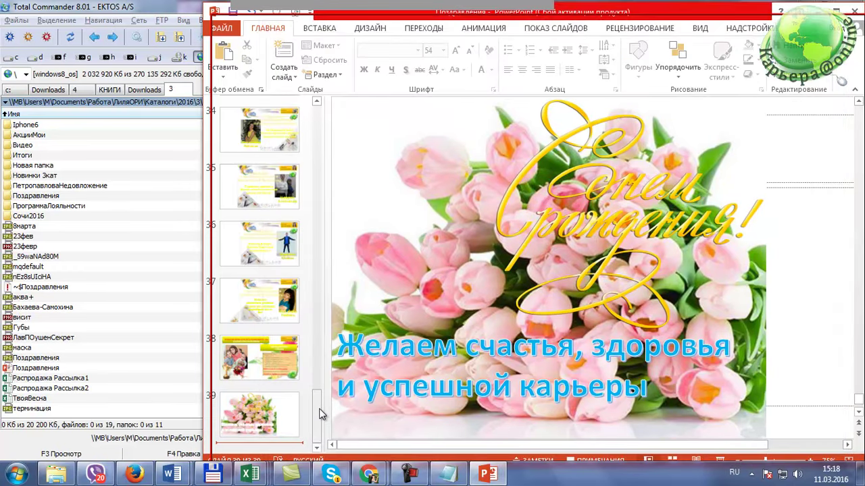
{"action": "left_click_drag", "start_coordinate": [321, 414], "coordinate": [321, 426]}
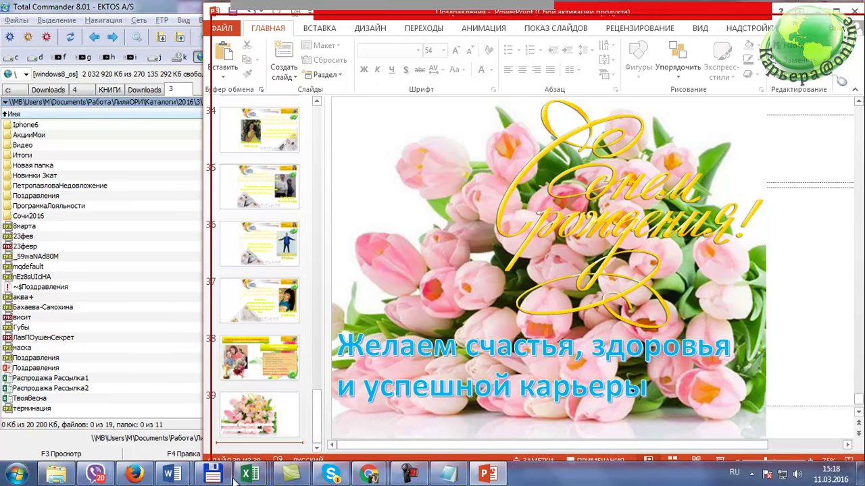
Step: Glance at the webinar room, then return to PowerPoint and open slide 23
{"action": "mouse_move", "coordinate": [369, 475]}
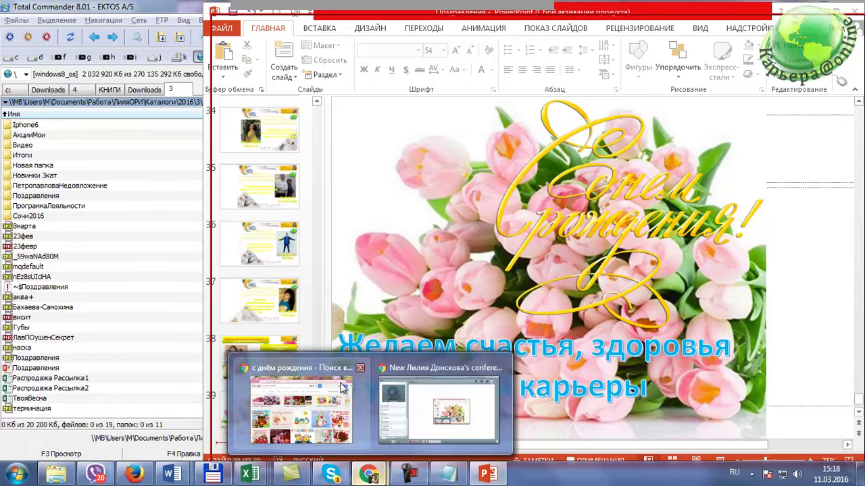
{"action": "left_click", "coordinate": [442, 391]}
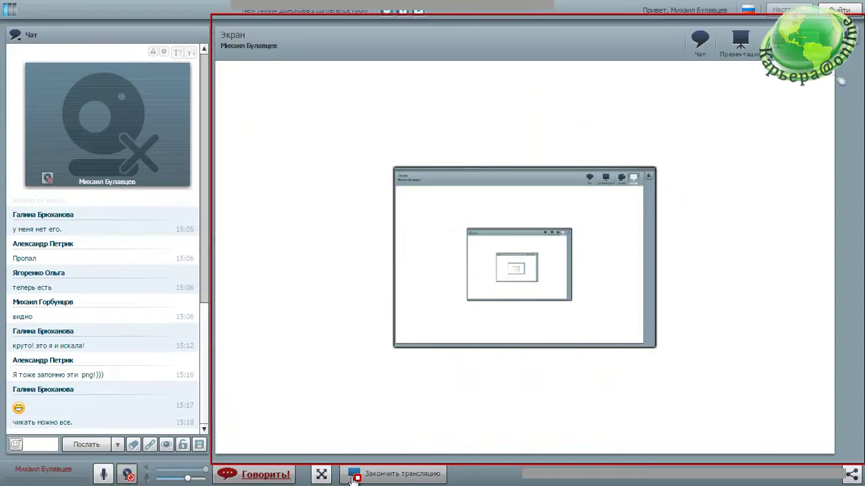
{"action": "key", "text": "alt+Tab"}
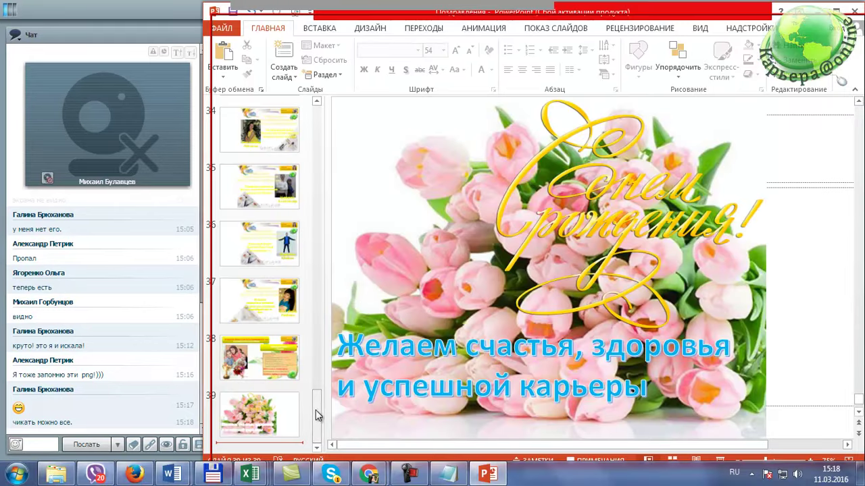
{"action": "left_click_drag", "start_coordinate": [321, 413], "coordinate": [322, 295]}
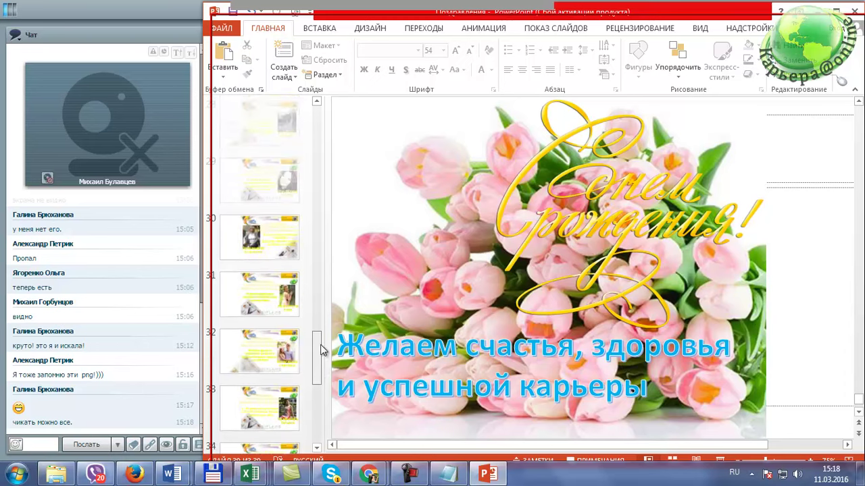
{"action": "left_click", "coordinate": [244, 271]}
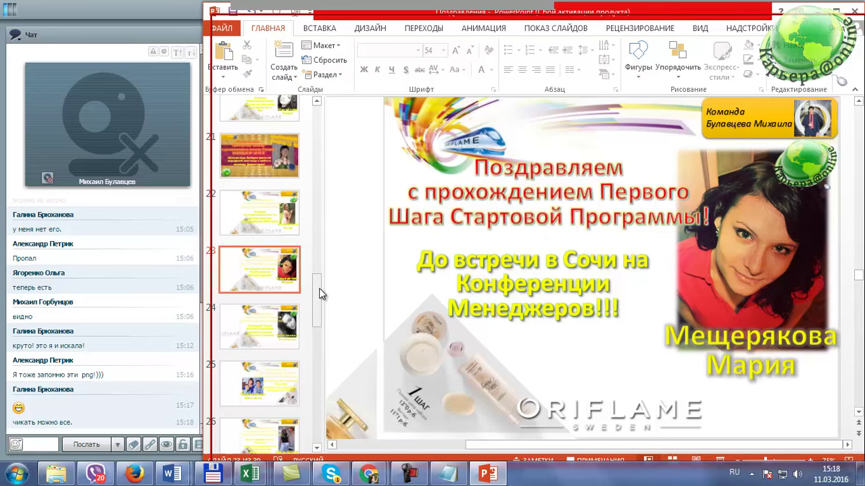
{"action": "left_click", "coordinate": [319, 30]}
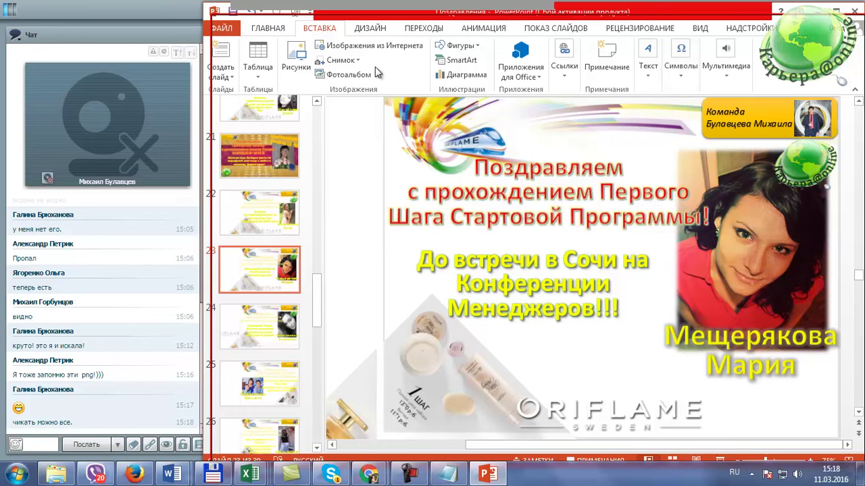
Step: Check and dismiss the Pictures and Photo Album options, then open the Shapes gallery
{"action": "left_click", "coordinate": [296, 57]}
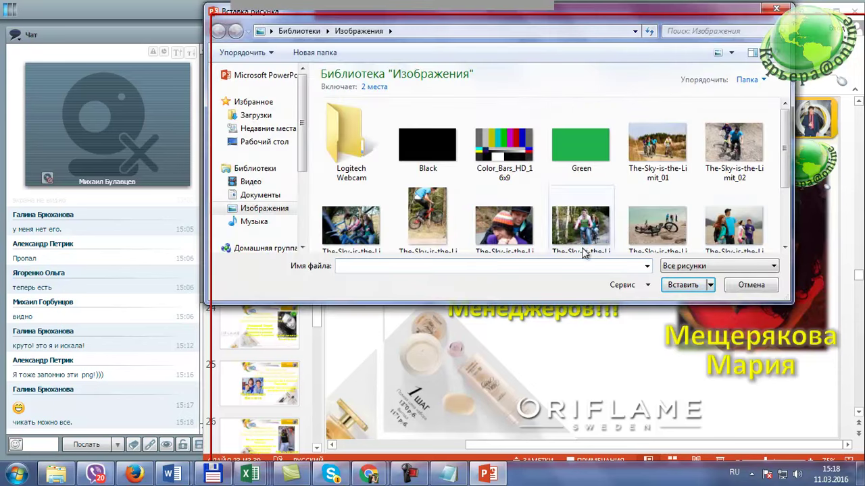
{"action": "left_click", "coordinate": [775, 8]}
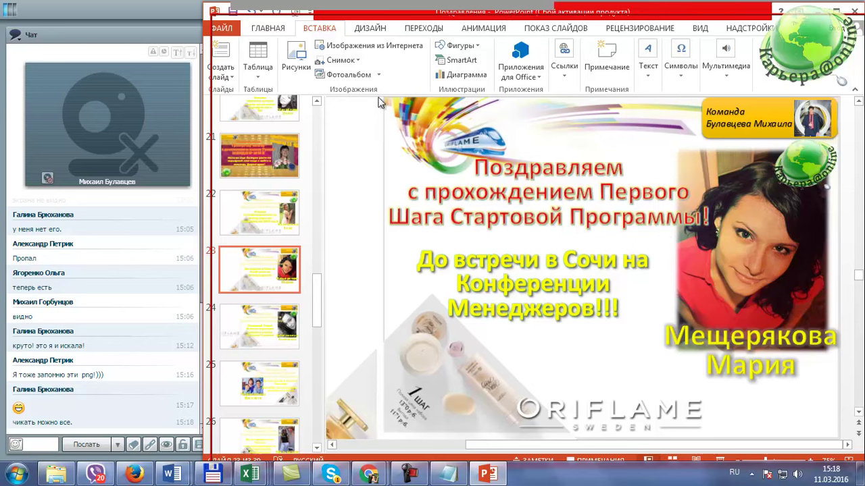
{"action": "left_click", "coordinate": [379, 75]}
{"action": "left_click", "coordinate": [400, 76]}
{"action": "left_click", "coordinate": [458, 45]}
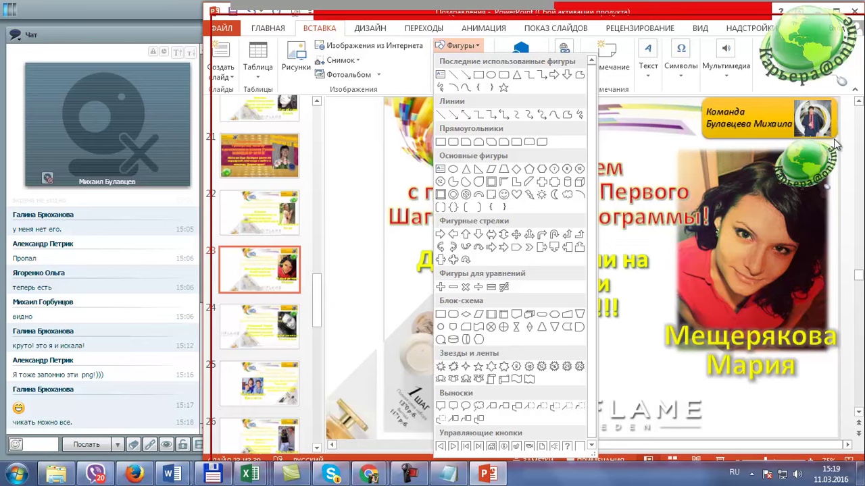
{"action": "left_click", "coordinate": [716, 102]}
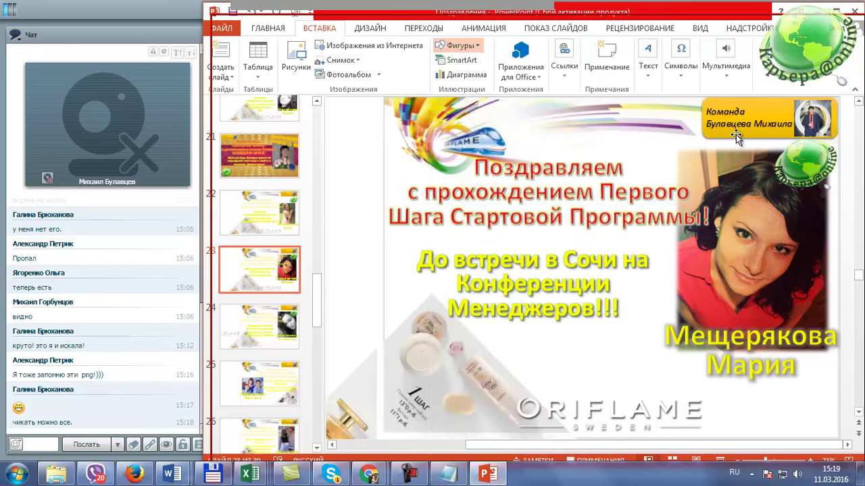
{"action": "left_click_drag", "start_coordinate": [719, 103], "coordinate": [770, 105]}
{"action": "left_click", "coordinate": [460, 45]}
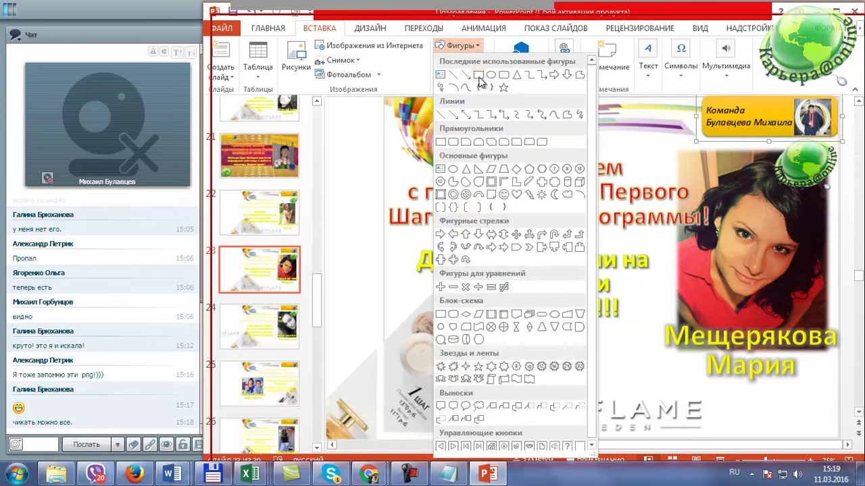
{"action": "left_click", "coordinate": [491, 76]}
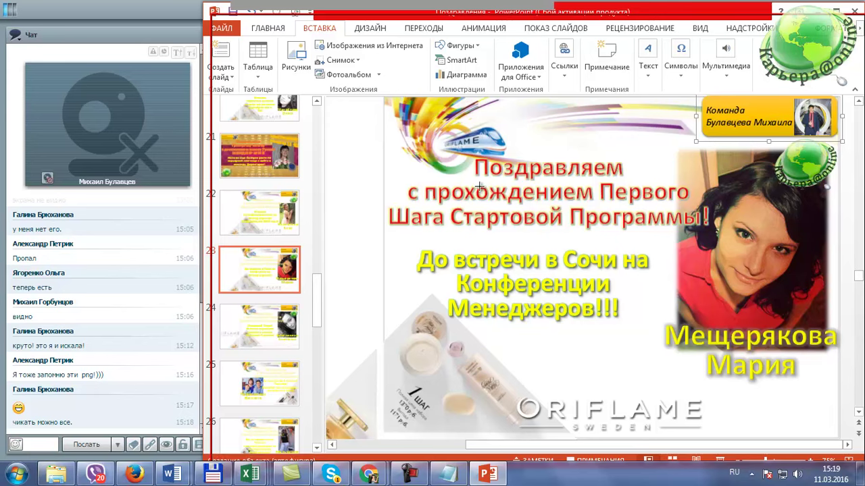
{"action": "left_click_drag", "start_coordinate": [457, 127], "coordinate": [601, 275]}
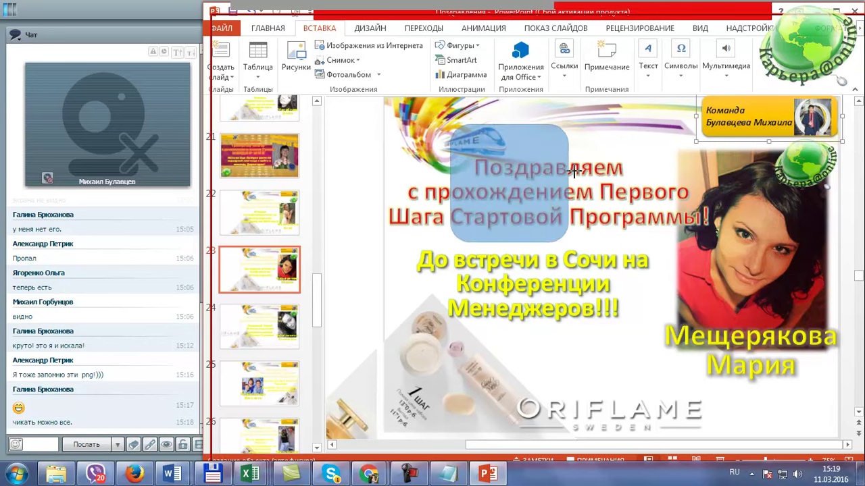
{"action": "left_click_drag", "start_coordinate": [604, 181], "coordinate": [654, 178]}
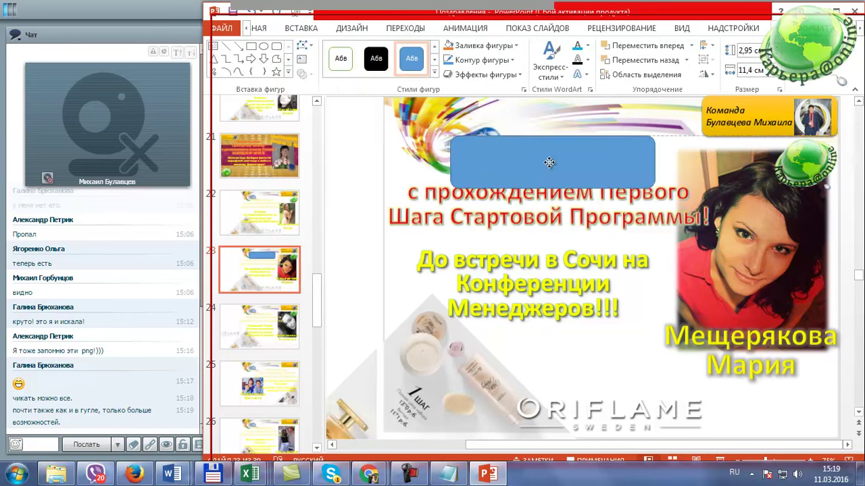
{"action": "left_click", "coordinate": [434, 73]}
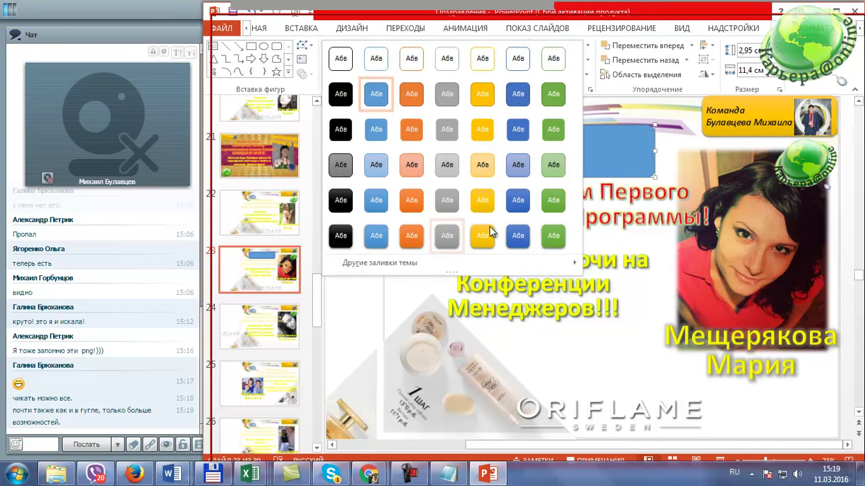
{"action": "left_click", "coordinate": [488, 234]}
{"action": "left_click_drag", "start_coordinate": [583, 149], "coordinate": [596, 126]}
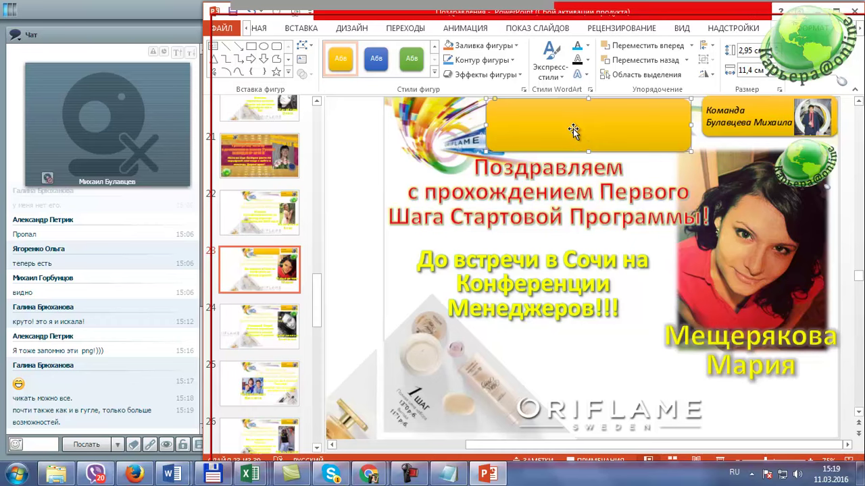
{"action": "left_click_drag", "start_coordinate": [563, 131], "coordinate": [530, 143]}
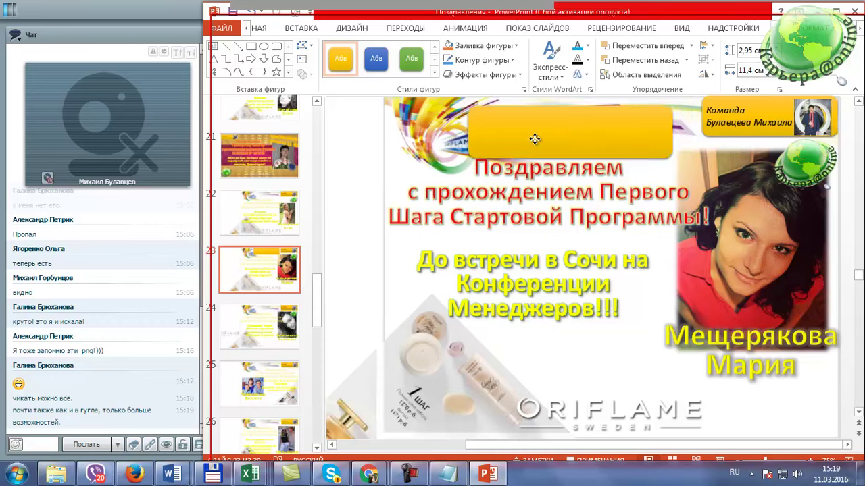
Step: Delete the trial gold rectangle and select all three lines of the congratulation title
{"action": "key", "text": "Delete"}
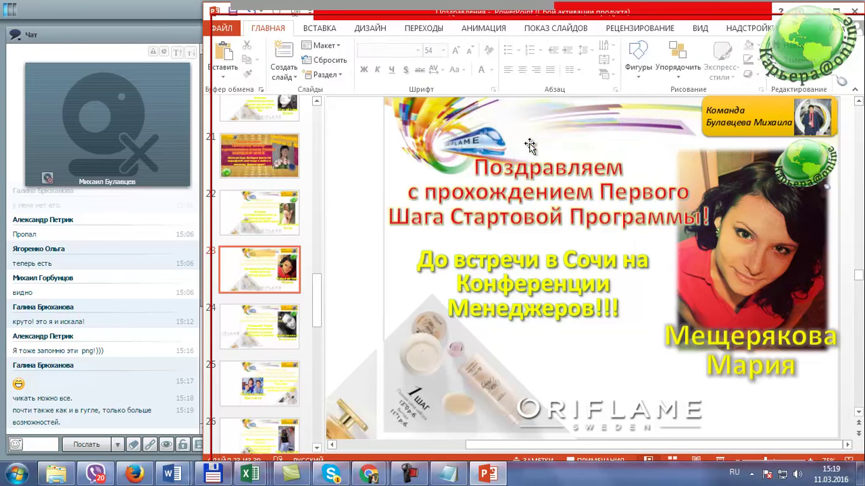
{"action": "left_click_drag", "start_coordinate": [475, 166], "coordinate": [711, 218]}
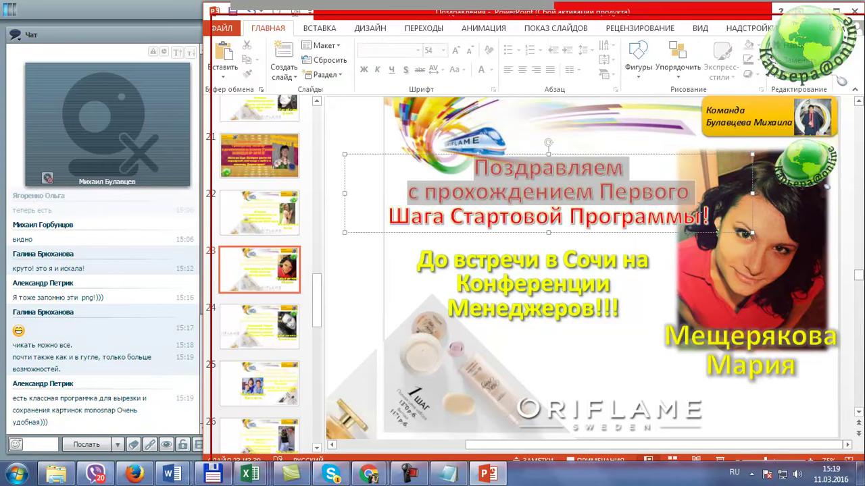
{"action": "left_click", "coordinate": [551, 193]}
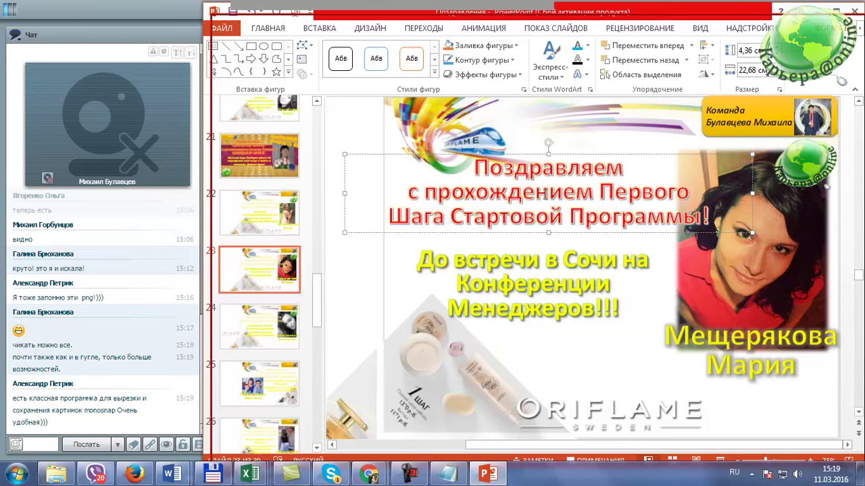
{"action": "left_click", "coordinate": [522, 260]}
{"action": "left_click_drag", "start_coordinate": [474, 167], "coordinate": [710, 217]}
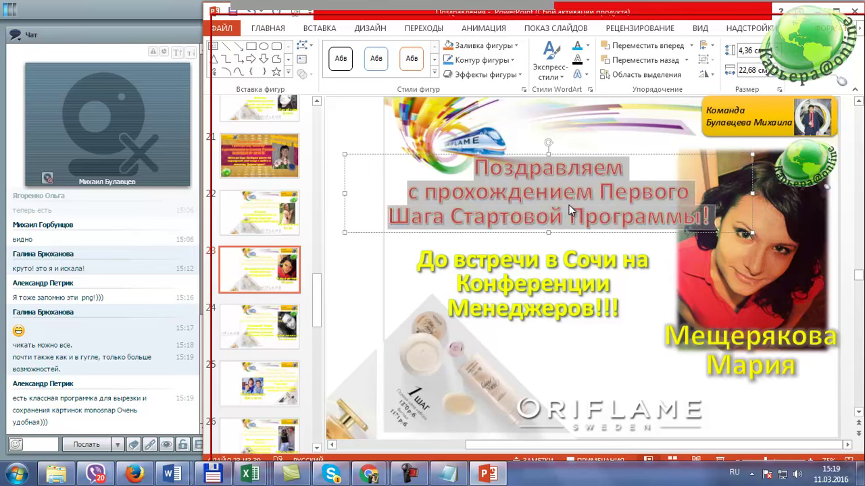
{"action": "left_click", "coordinate": [582, 75]}
Step: Try wave, ring and another wave-style transform warp on the congratulation title
{"action": "mouse_move", "coordinate": [639, 235]}
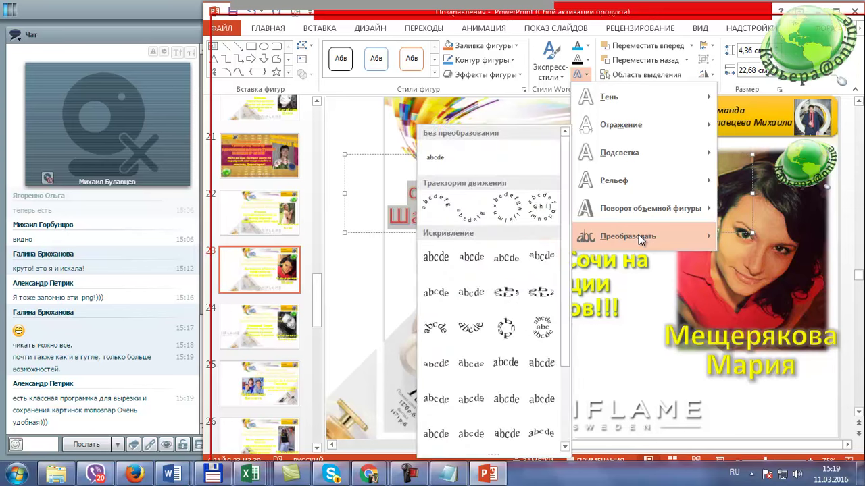
{"action": "left_click", "coordinate": [472, 297]}
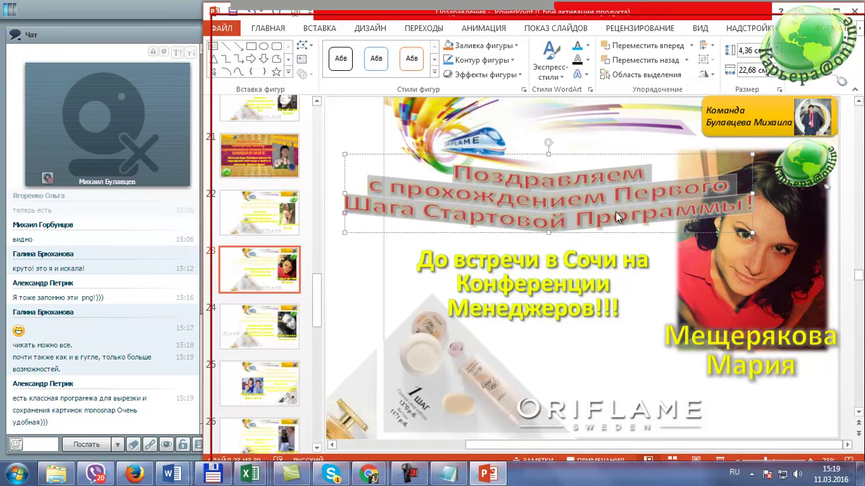
{"action": "left_click", "coordinate": [581, 74]}
{"action": "mouse_move", "coordinate": [635, 247]}
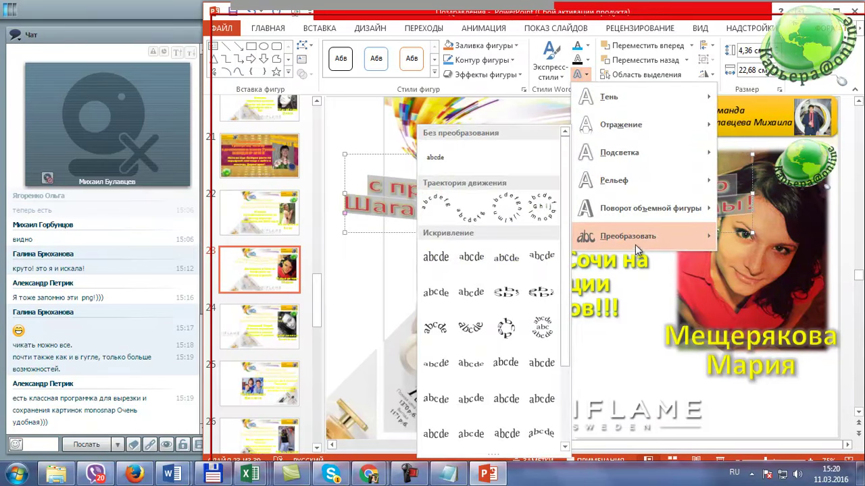
{"action": "left_click", "coordinate": [508, 333]}
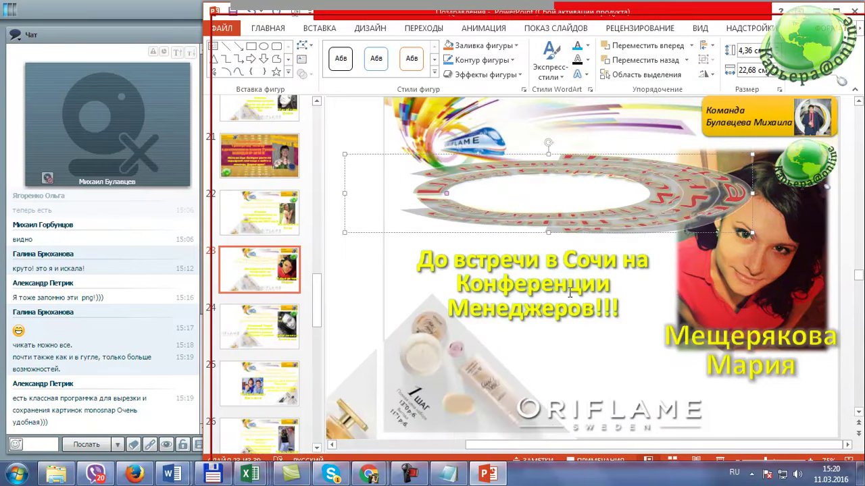
{"action": "left_click", "coordinate": [581, 74]}
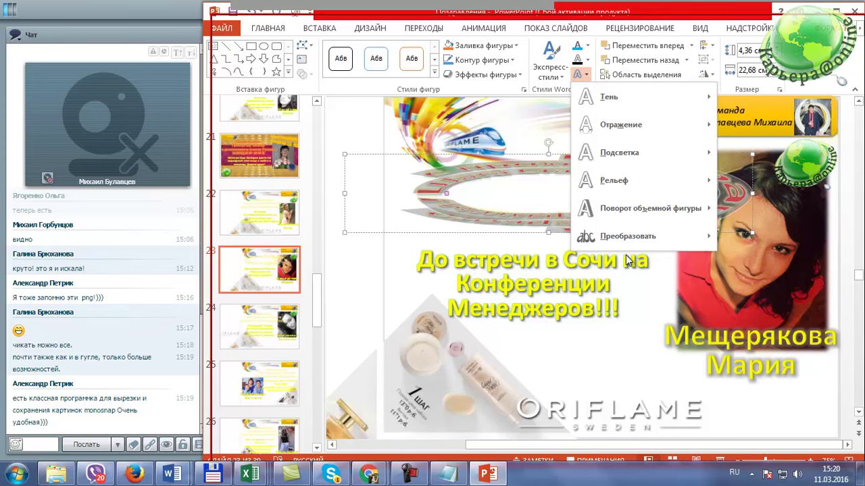
{"action": "mouse_move", "coordinate": [625, 235]}
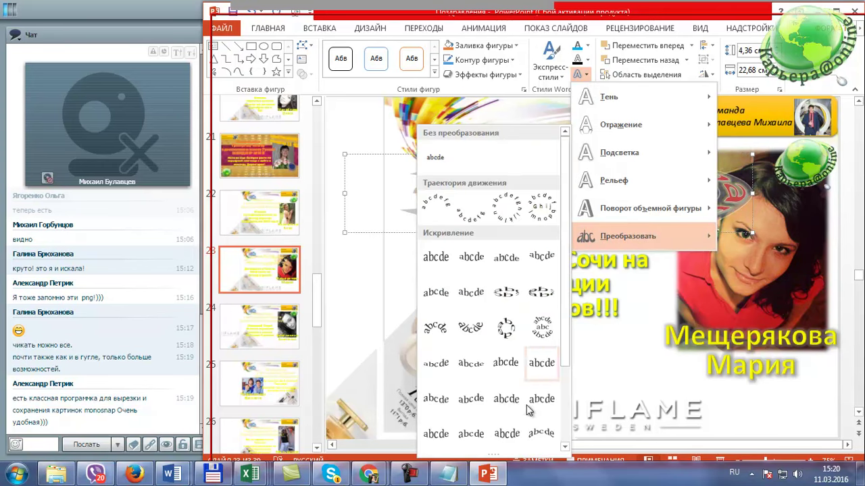
{"action": "left_click", "coordinate": [473, 400]}
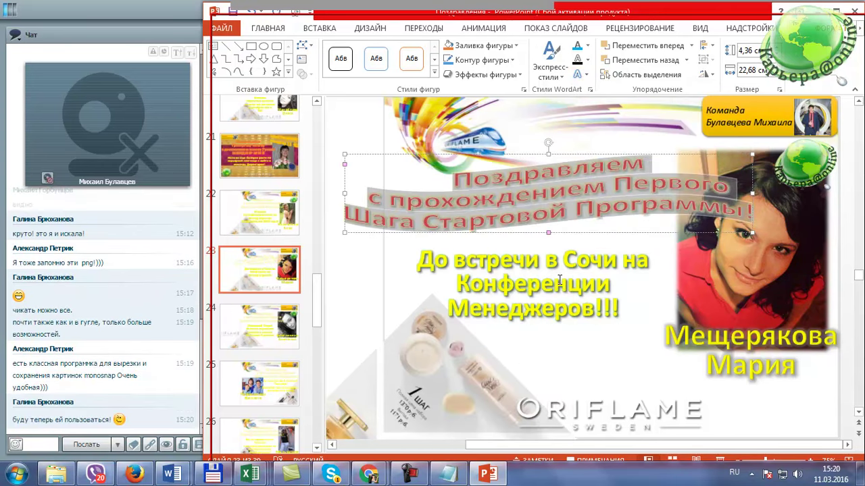
Step: Set the title to No Transform and apply a Parallel 3-D rotation preset
{"action": "left_click", "coordinate": [585, 76]}
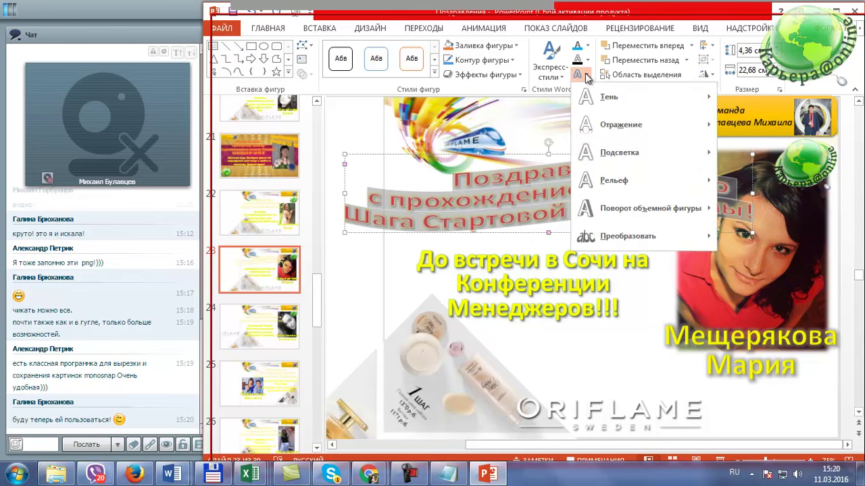
{"action": "mouse_move", "coordinate": [631, 218]}
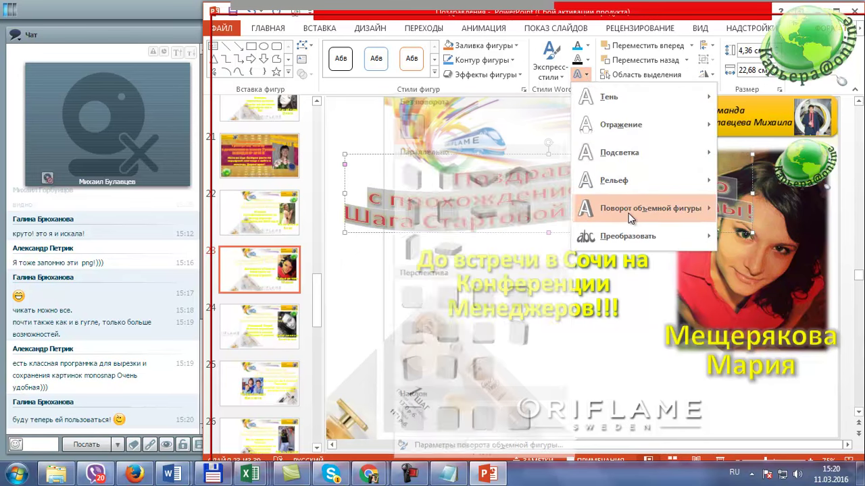
{"action": "mouse_move", "coordinate": [606, 240]}
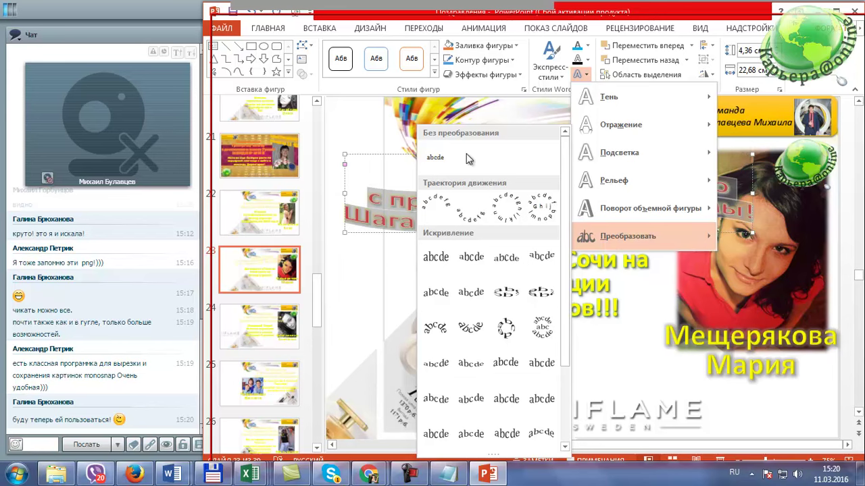
{"action": "left_click", "coordinate": [443, 161]}
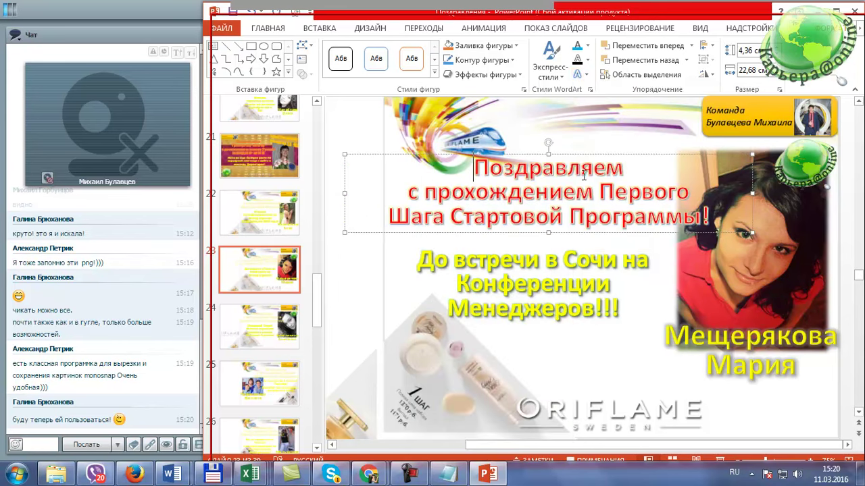
{"action": "left_click", "coordinate": [540, 154]}
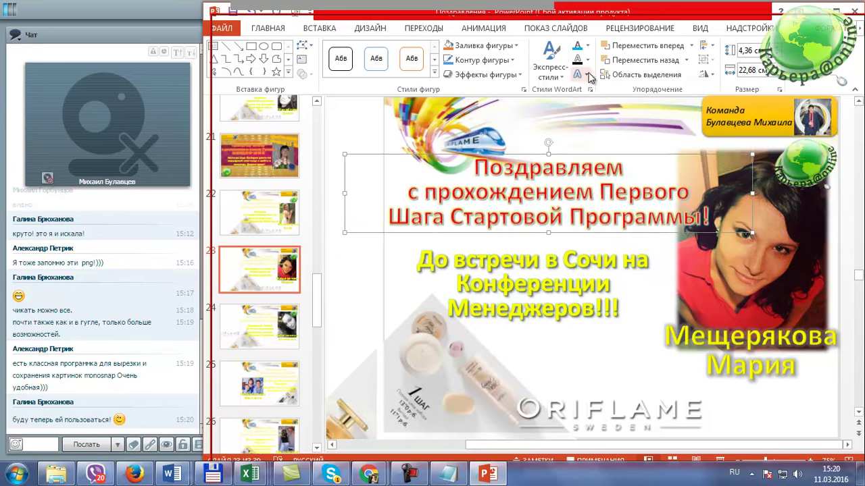
{"action": "left_click", "coordinate": [587, 75]}
{"action": "mouse_move", "coordinate": [624, 208]}
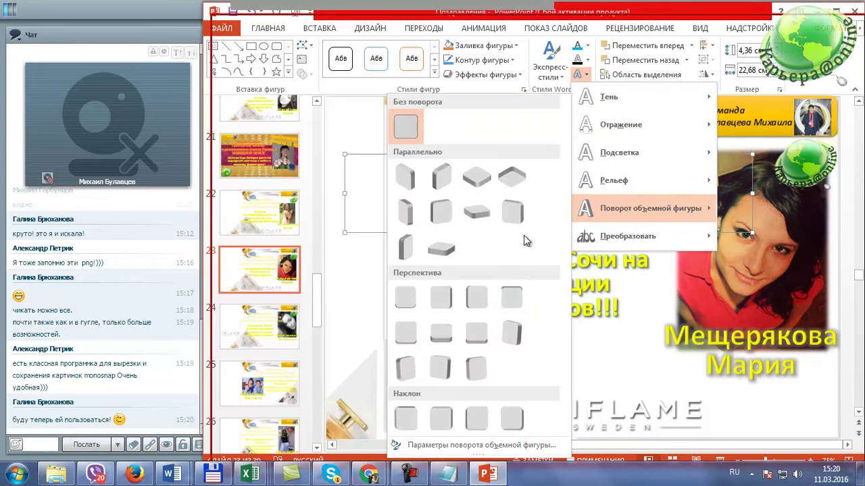
{"action": "left_click", "coordinate": [512, 213]}
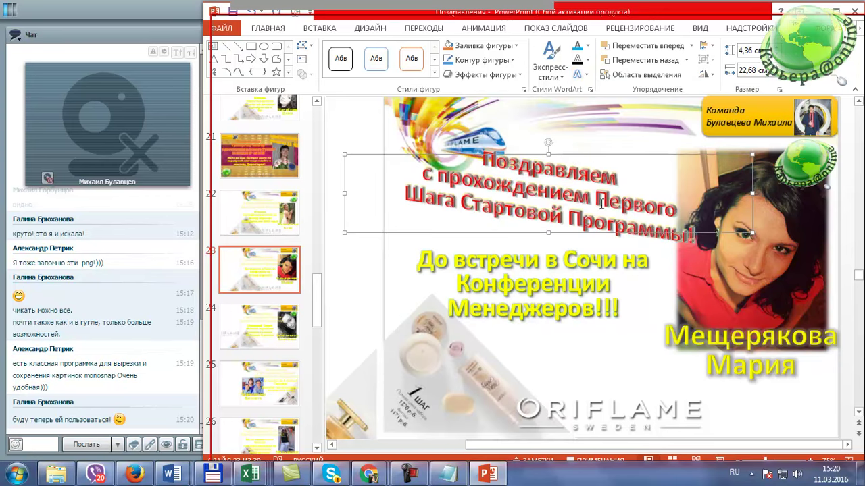
Step: Place the tilted title just above the yellow Sochi text and shift the ORIFLAME logo left
{"action": "left_click_drag", "start_coordinate": [567, 155], "coordinate": [629, 132]}
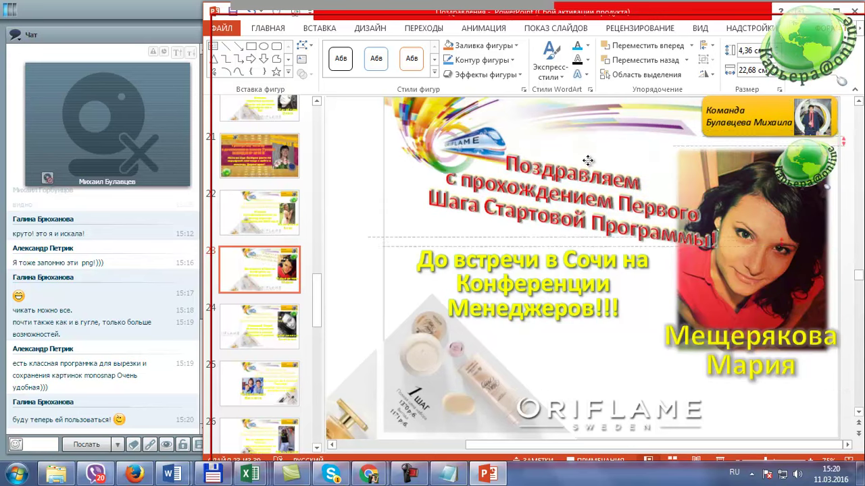
{"action": "left_click_drag", "start_coordinate": [630, 132], "coordinate": [585, 168]}
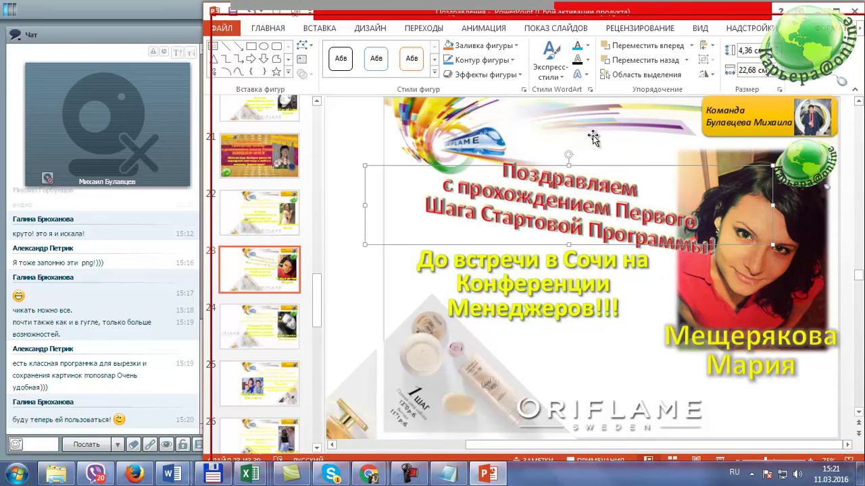
{"action": "left_click_drag", "start_coordinate": [316, 290], "coordinate": [325, 408]}
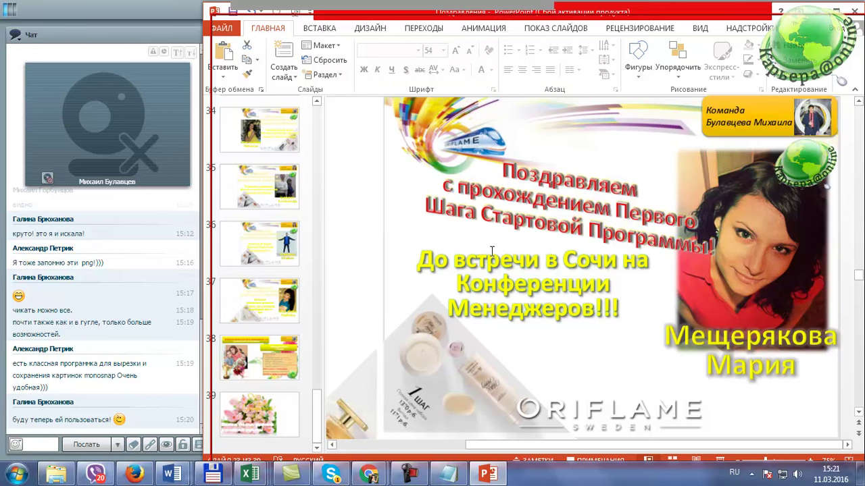
{"action": "left_click", "coordinate": [525, 178]}
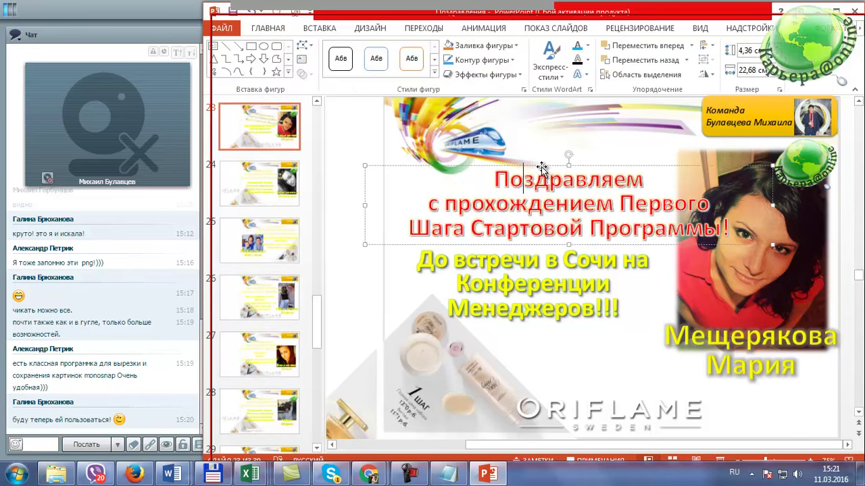
{"action": "left_click_drag", "start_coordinate": [541, 167], "coordinate": [541, 155]}
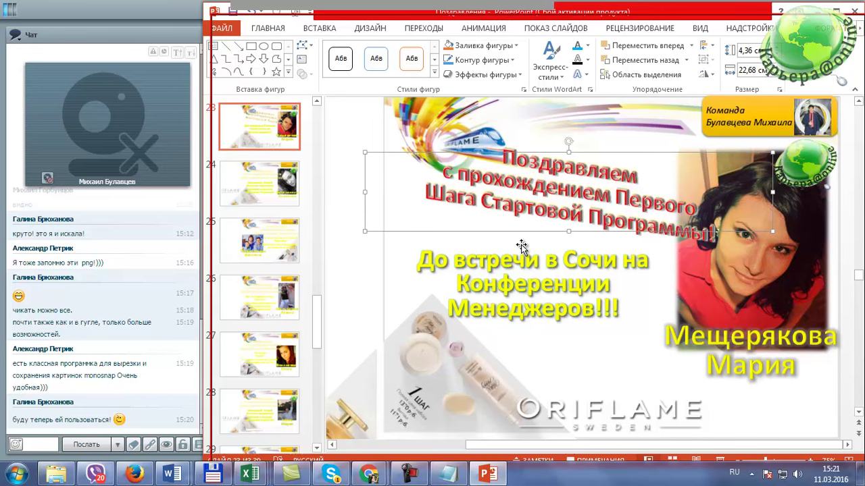
{"action": "mouse_move", "coordinate": [605, 416]}
{"action": "left_mouse_down"}
{"action": "mouse_move", "coordinate": [543, 388]}
{"action": "mouse_move", "coordinate": [530, 367]}
{"action": "mouse_move", "coordinate": [472, 382]}
{"action": "left_mouse_up"}
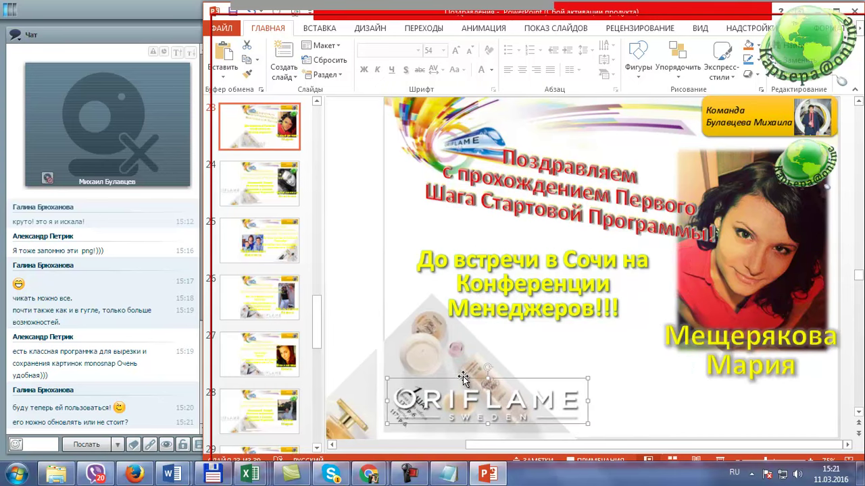
Step: Settle the ORIFLAME logo at the bottom centre of slide 23, below the cosmetics photo
{"action": "left_click_drag", "start_coordinate": [471, 382], "coordinate": [575, 390]}
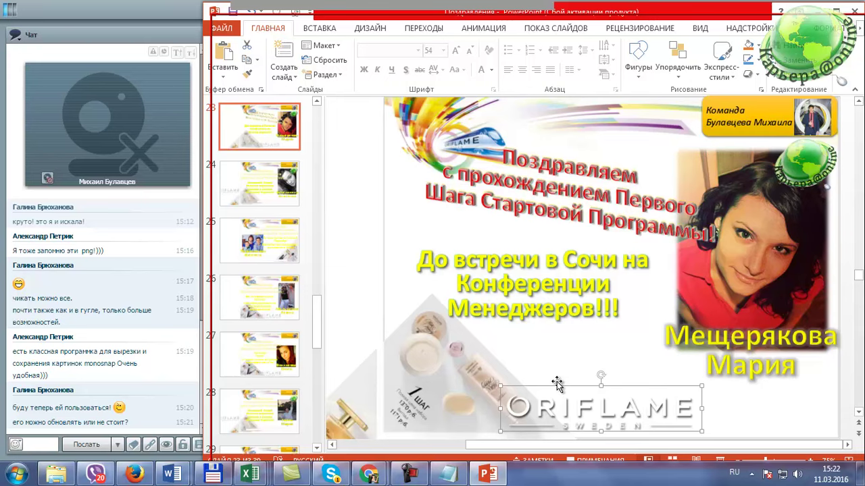
{"action": "mouse_move", "coordinate": [557, 384]}
{"action": "left_mouse_down"}
{"action": "mouse_move", "coordinate": [551, 362]}
{"action": "mouse_move", "coordinate": [572, 385]}
{"action": "left_mouse_up"}
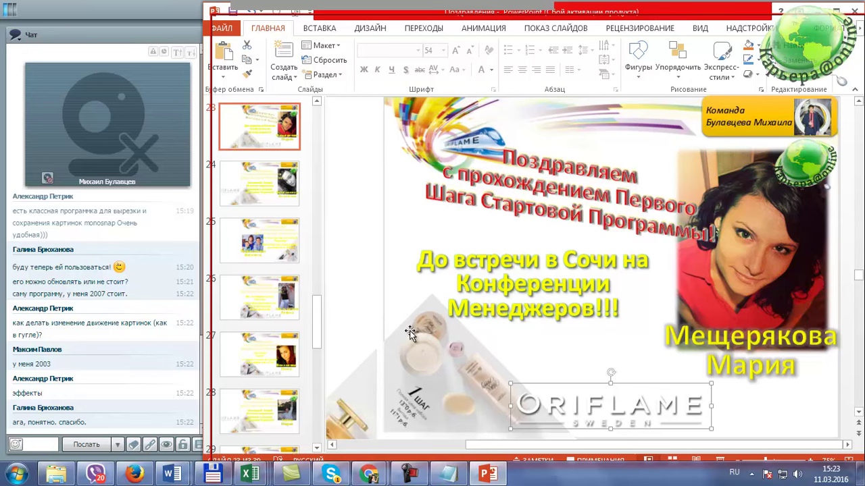
{"action": "mouse_move", "coordinate": [448, 473]}
{"action": "left_click_drag", "start_coordinate": [558, 400], "coordinate": [572, 380]}
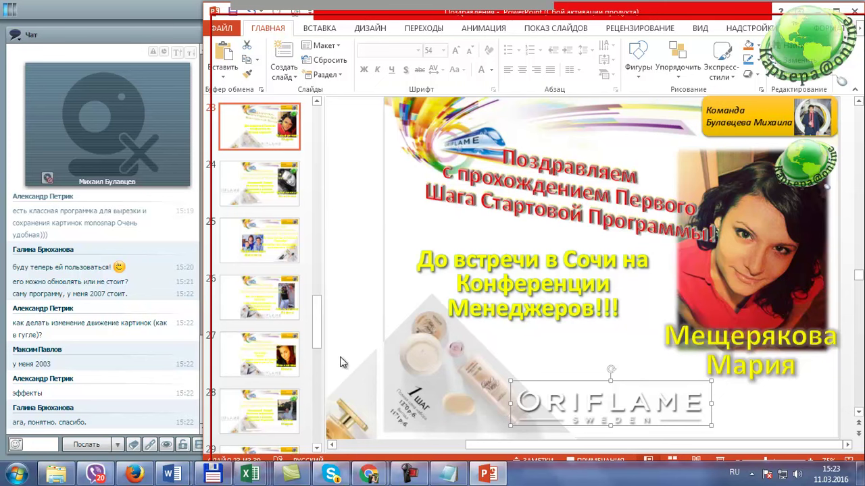
Step: Back in Chrome, extend the Google Images query to 'с днём рождения gif' and search
{"action": "mouse_move", "coordinate": [370, 477]}
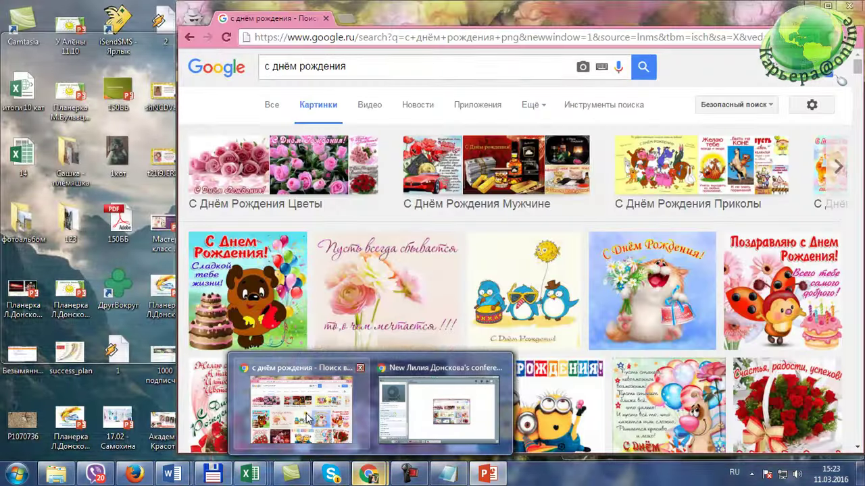
{"action": "left_click", "coordinate": [304, 417]}
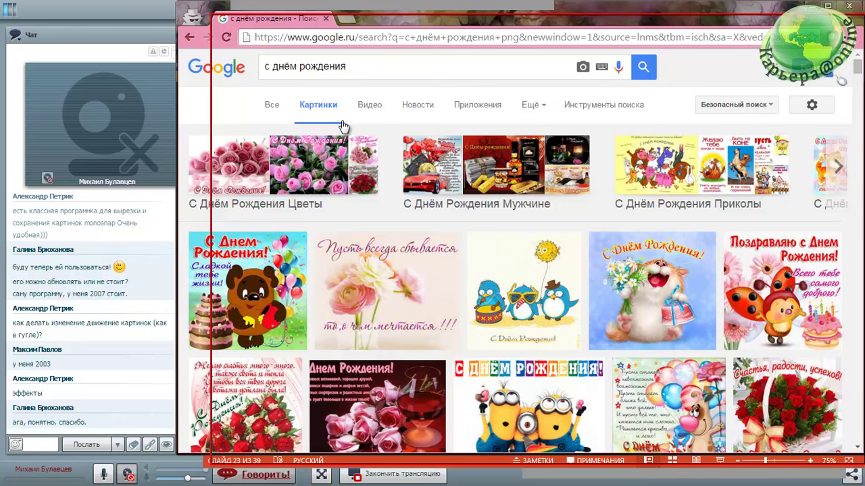
{"action": "triple_click", "coordinate": [367, 70]}
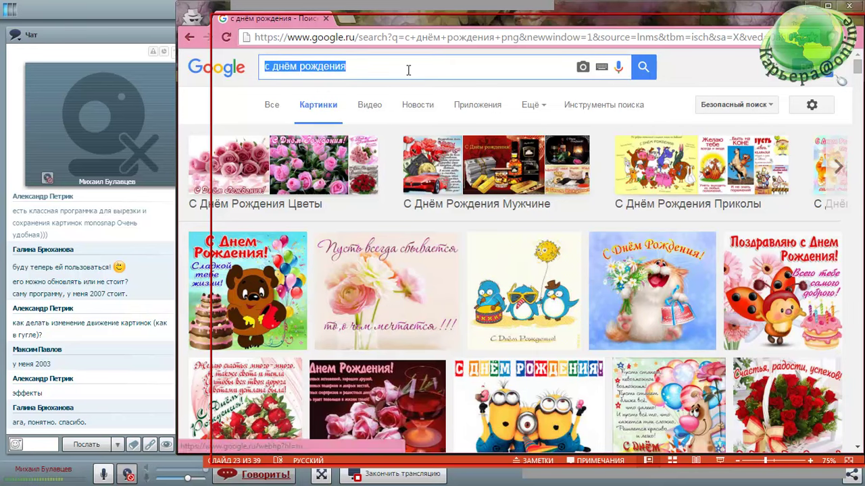
{"action": "left_click", "coordinate": [372, 71]}
{"action": "left_click", "coordinate": [372, 71]}
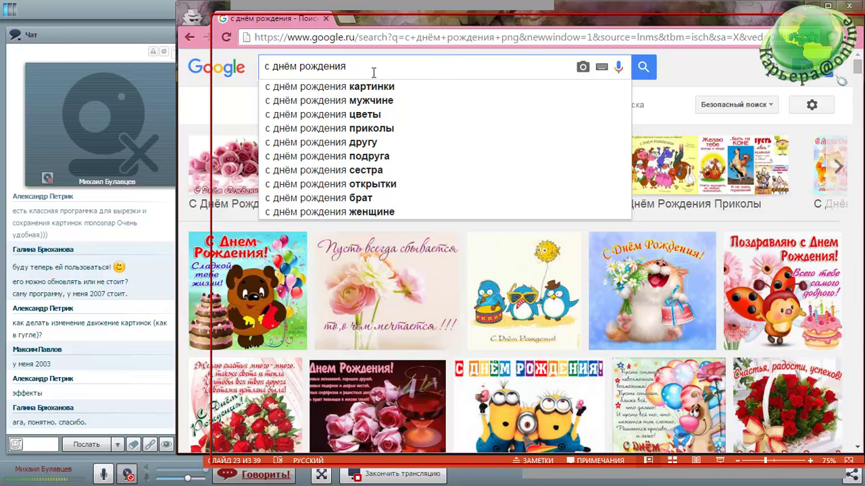
{"action": "type", "text": "g"}
{"action": "type", "text": "i"}
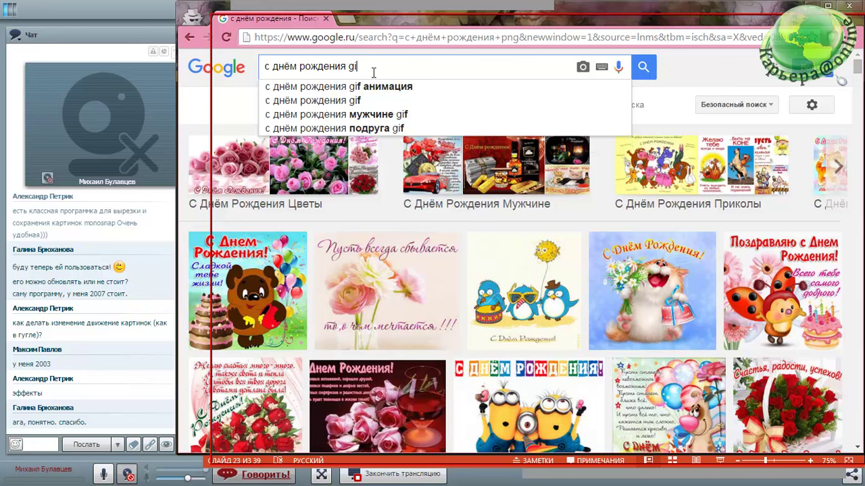
{"action": "left_click", "coordinate": [371, 101]}
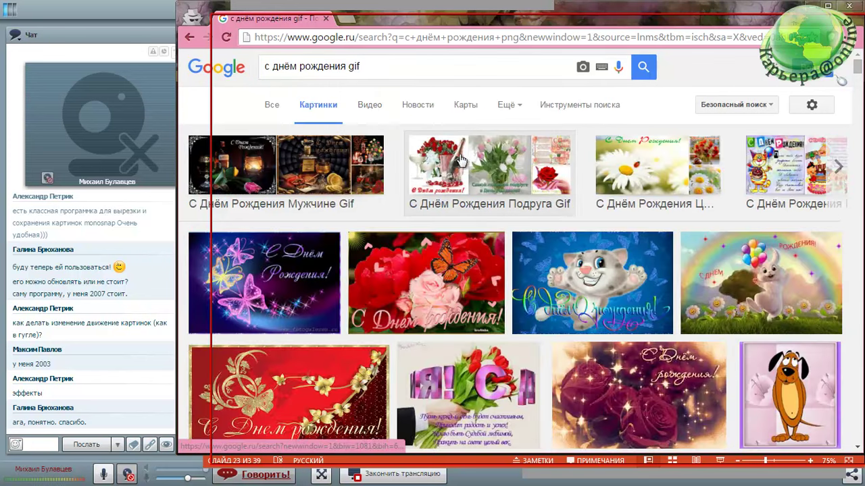
Step: Browse the birthday GIF results, previewing the cat, rose and basket greeting cards
{"action": "scroll", "coordinate": [481, 171], "scroll_direction": "down", "scroll_amount": 1}
{"action": "scroll", "coordinate": [481, 170], "scroll_direction": "down", "scroll_amount": 1}
{"action": "scroll", "coordinate": [481, 170], "scroll_direction": "down", "scroll_amount": 1}
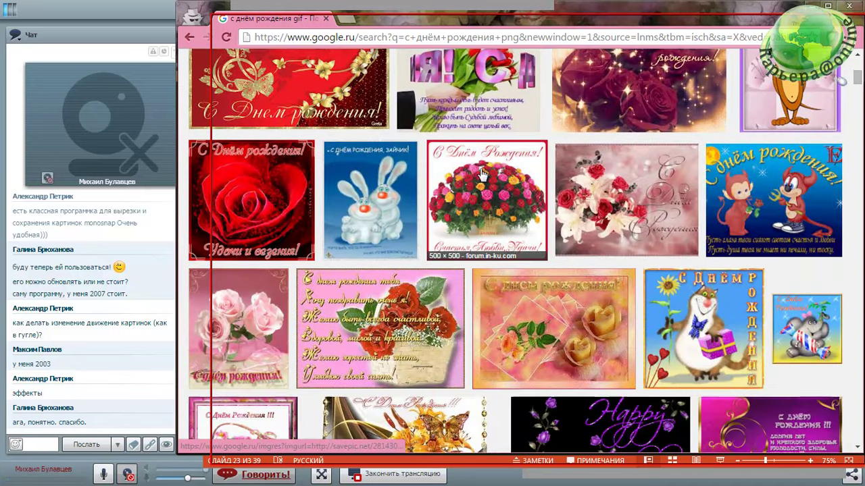
{"action": "scroll", "coordinate": [478, 238], "scroll_direction": "down", "scroll_amount": 1}
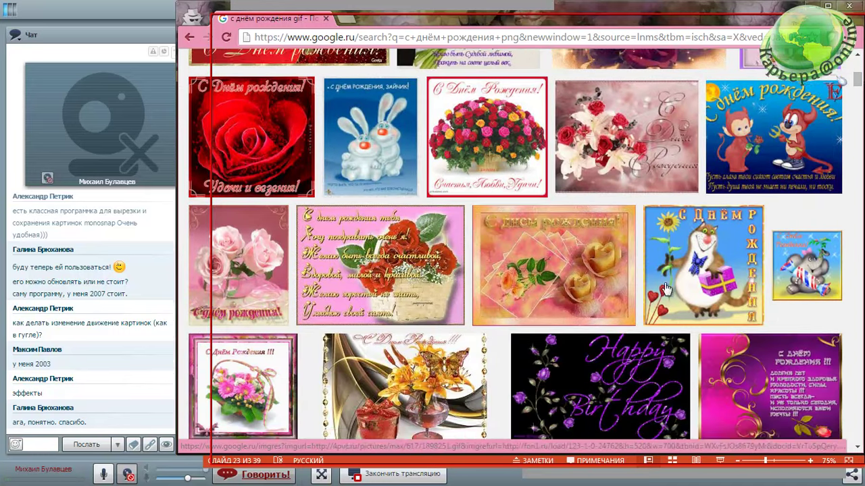
{"action": "left_click", "coordinate": [693, 266]}
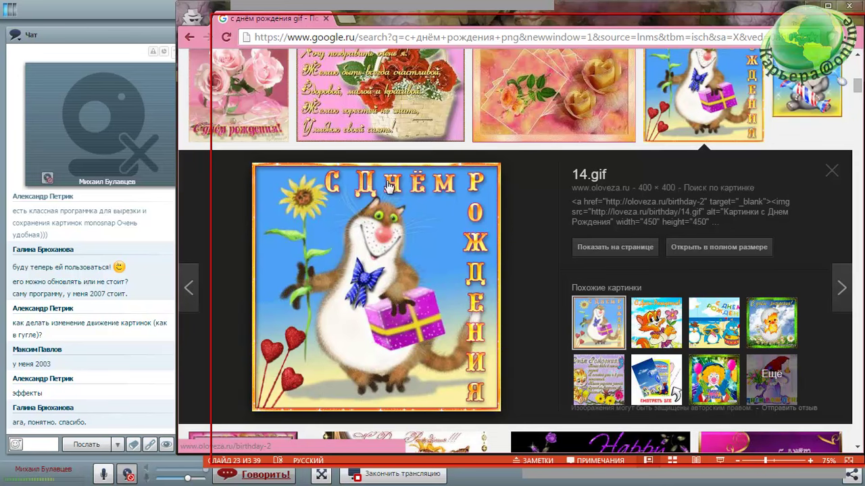
{"action": "left_click", "coordinate": [534, 102]}
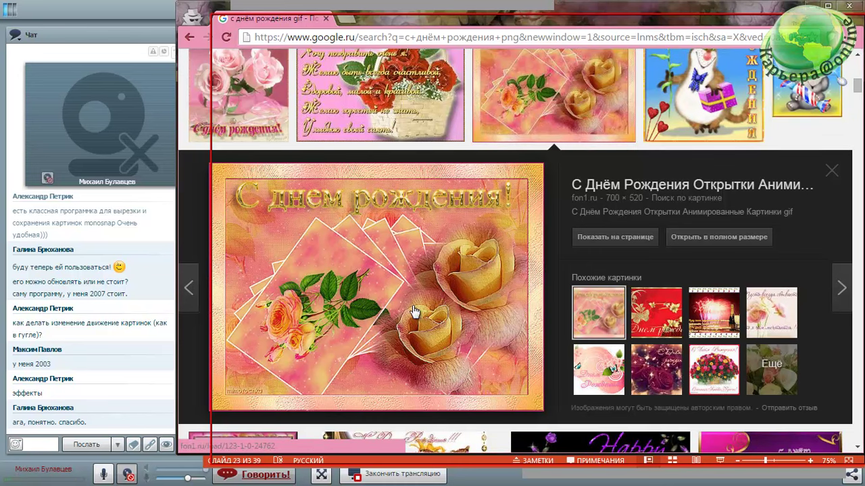
{"action": "left_click", "coordinate": [433, 122]}
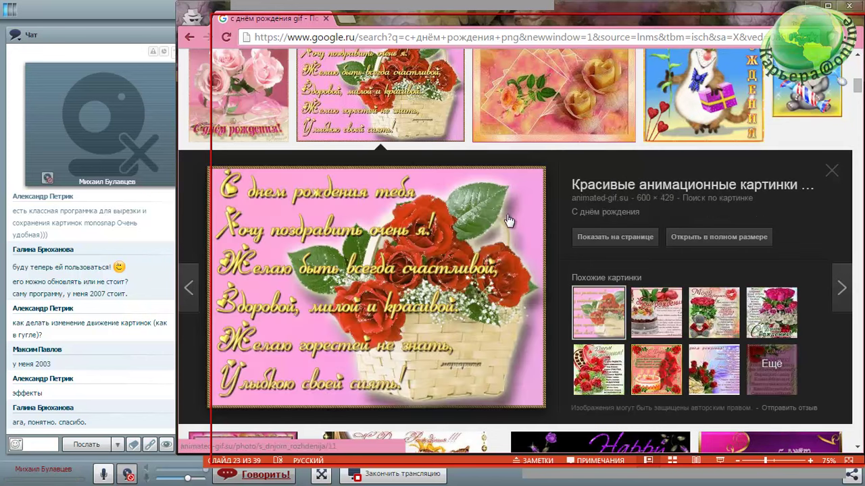
Step: Preview the bunny birthday card 'С днём рождения, зайчик!' and copy the image
{"action": "scroll", "coordinate": [473, 203], "scroll_direction": "up", "scroll_amount": 3}
{"action": "scroll", "coordinate": [472, 203], "scroll_direction": "up", "scroll_amount": 2}
{"action": "left_click", "coordinate": [368, 263]}
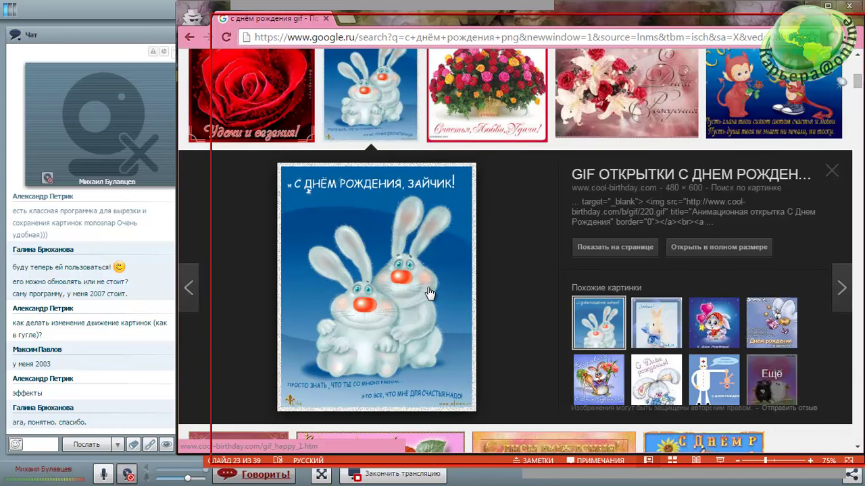
{"action": "right_click", "coordinate": [402, 258]}
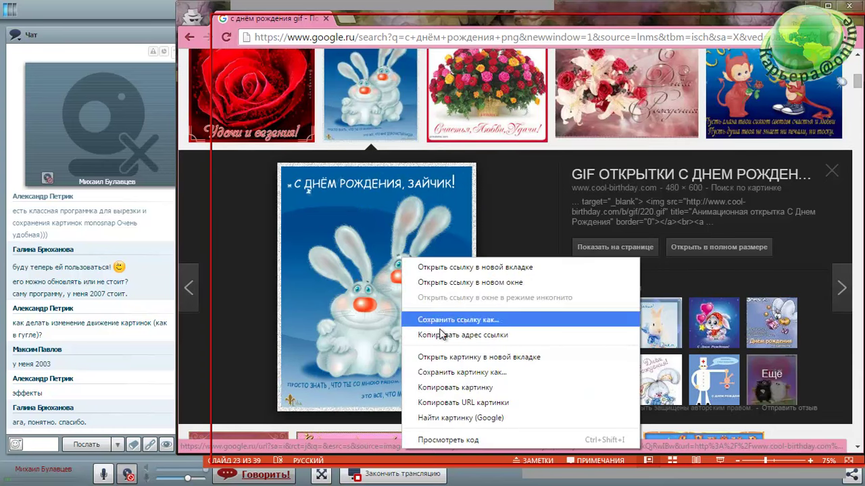
{"action": "left_click", "coordinate": [450, 389]}
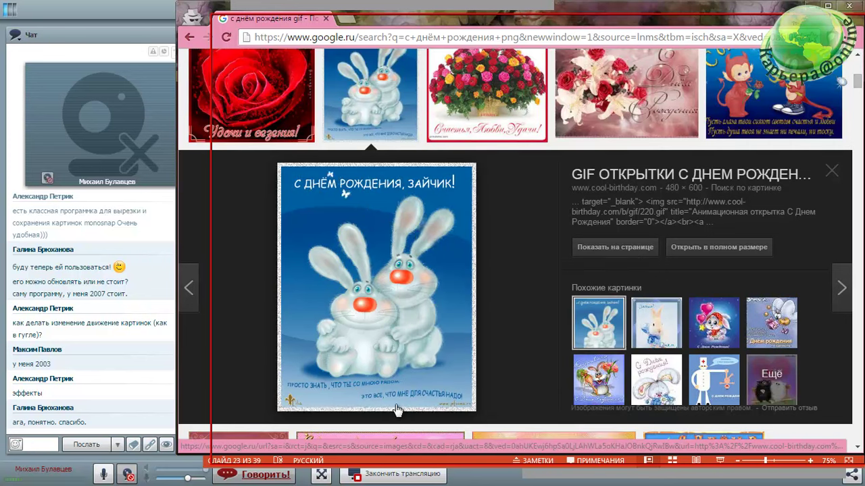
Step: Trial-paste the bunny card onto slide 23, reposition it, then delete it and return to Chrome
{"action": "key", "text": "alt+Tab"}
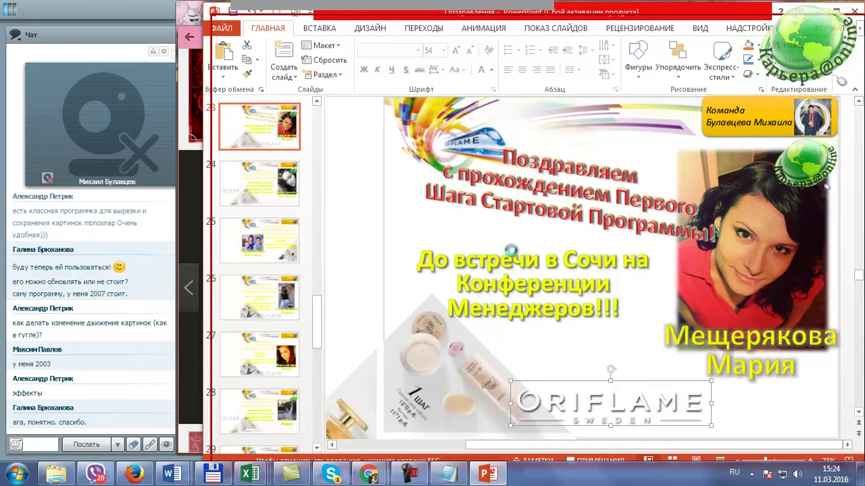
{"action": "key", "text": "ctrl+v"}
{"action": "mouse_move", "coordinate": [486, 174]}
{"action": "left_mouse_down"}
{"action": "mouse_move", "coordinate": [617, 300]}
{"action": "mouse_move", "coordinate": [686, 390]}
{"action": "left_mouse_up"}
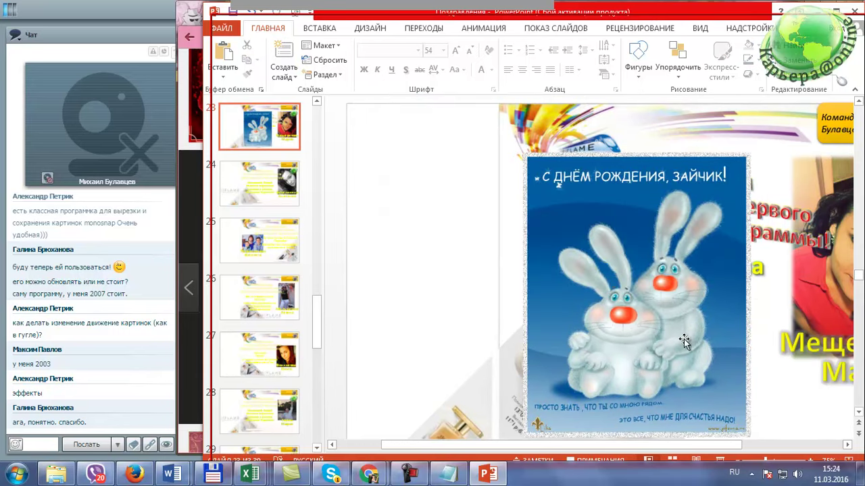
{"action": "left_click_drag", "start_coordinate": [684, 341], "coordinate": [658, 316]}
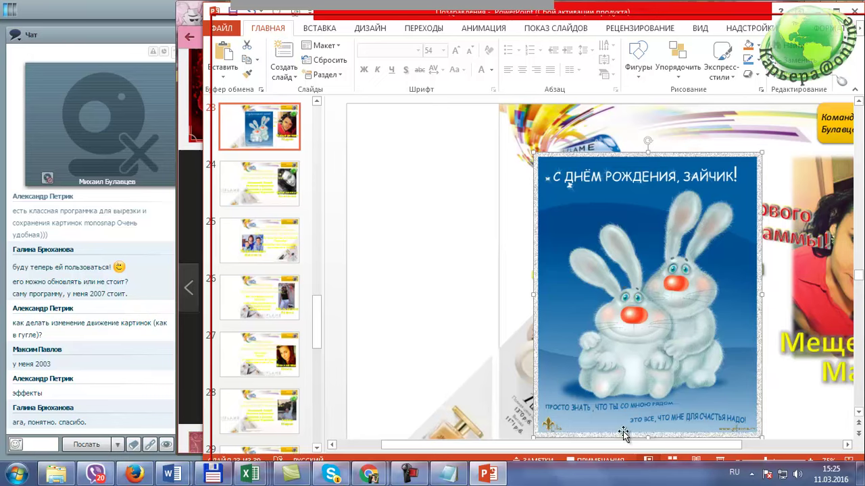
{"action": "left_click_drag", "start_coordinate": [600, 445], "coordinate": [703, 450]}
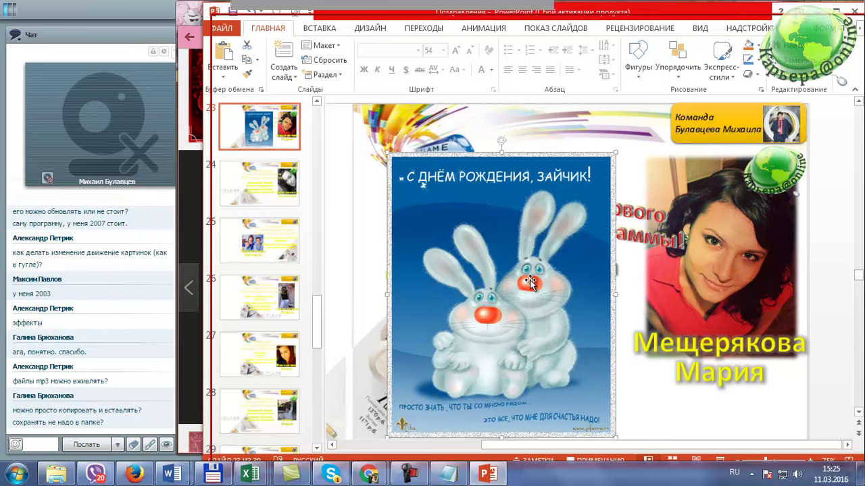
{"action": "key", "text": "Delete"}
{"action": "key", "text": "alt+Tab"}
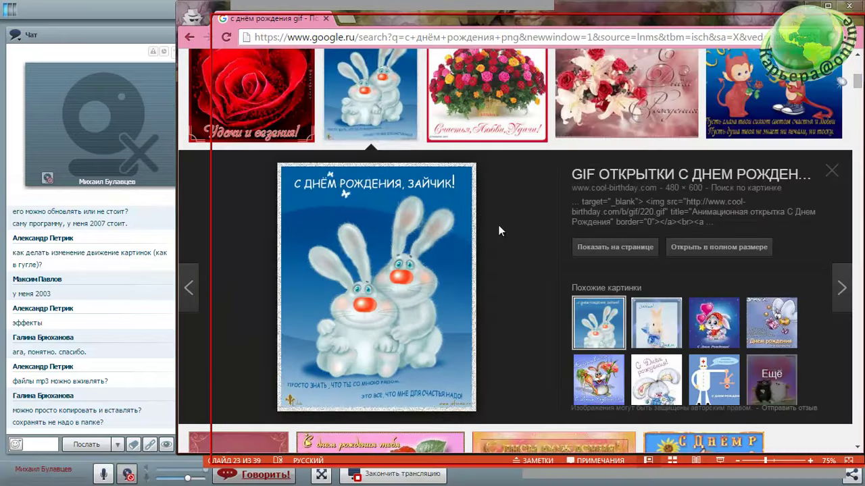
Step: Replace the search query with 'звезда gif' and run the search
{"action": "left_click", "coordinate": [370, 95]}
{"action": "scroll", "coordinate": [365, 81], "scroll_direction": "up", "scroll_amount": 5}
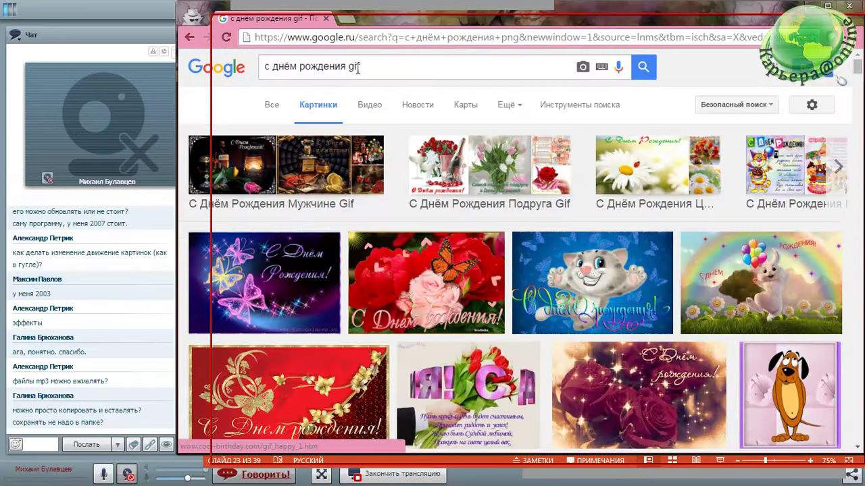
{"action": "left_click_drag", "start_coordinate": [346, 67], "coordinate": [196, 72]}
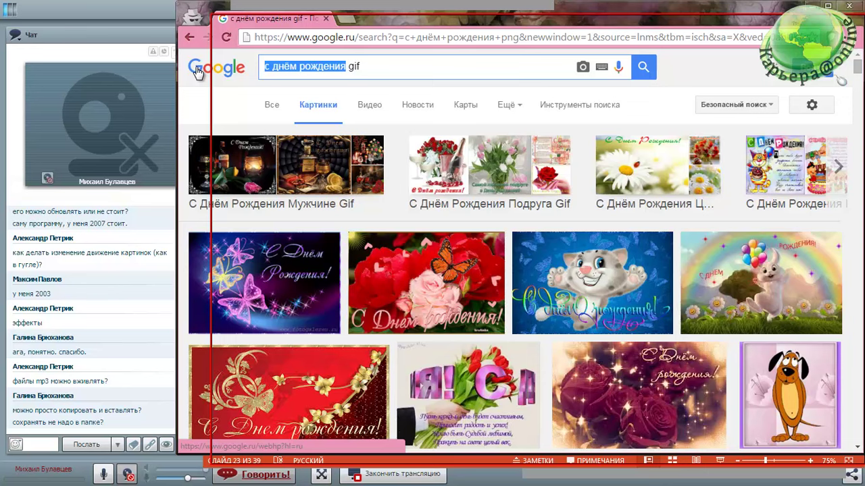
{"action": "type", "text": "pdtplf"}
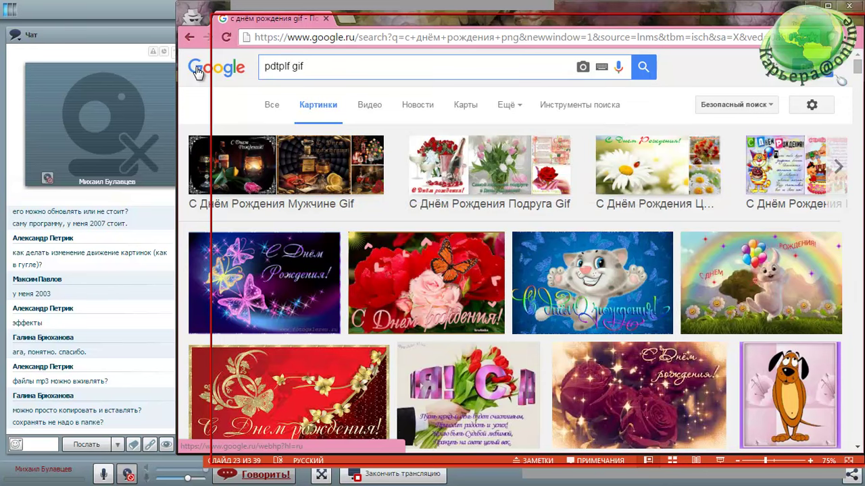
{"action": "key", "text": "BackSpace"}
{"action": "key", "text": "BackSpace"}
{"action": "key", "text": "BackSpace"}
{"action": "key", "text": "BackSpace"}
{"action": "type", "text": "з"}
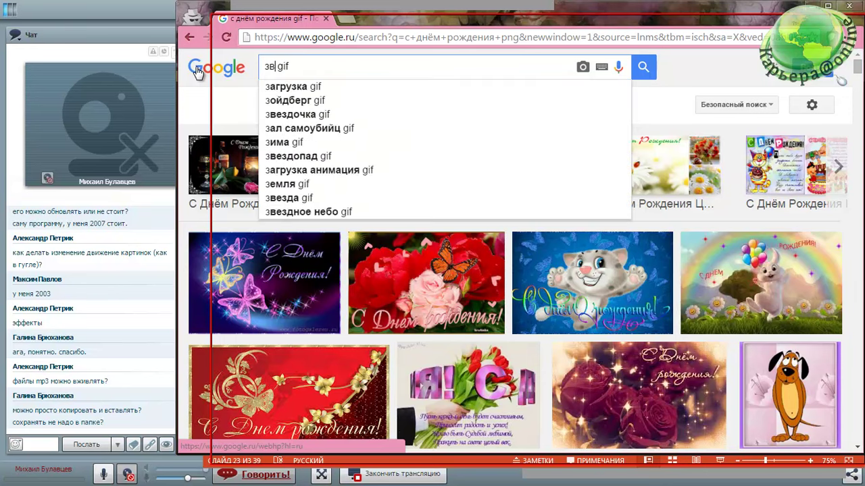
{"action": "type", "text": "везда"}
{"action": "key", "text": "Return"}
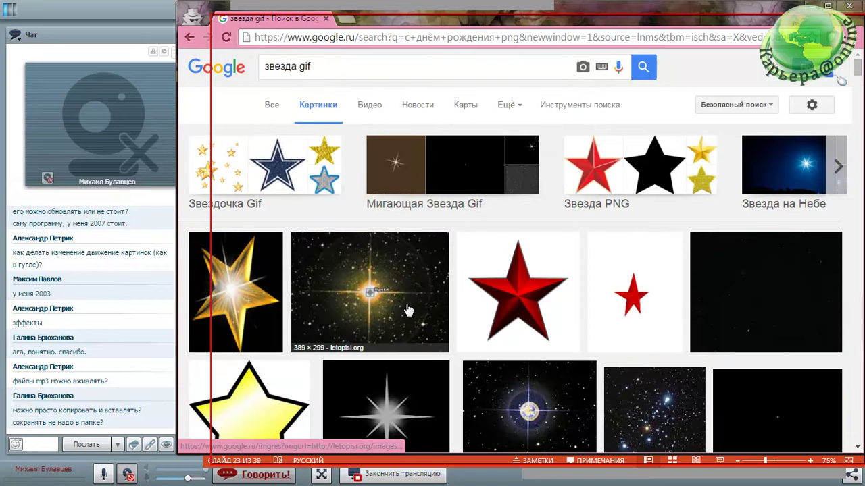
Step: Open the gold glitter star preview (257 × 225) and bring up its image menu
{"action": "scroll", "coordinate": [426, 304], "scroll_direction": "down", "scroll_amount": 5}
{"action": "scroll", "coordinate": [433, 304], "scroll_direction": "down", "scroll_amount": 2}
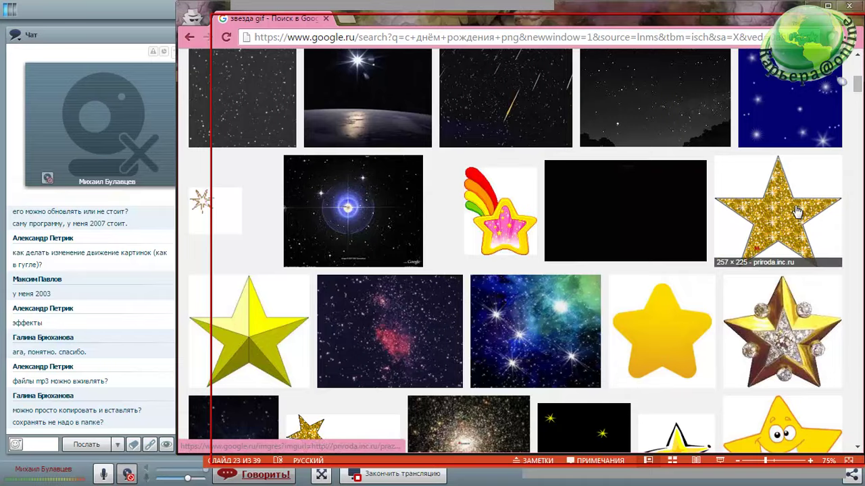
{"action": "left_click", "coordinate": [770, 216]}
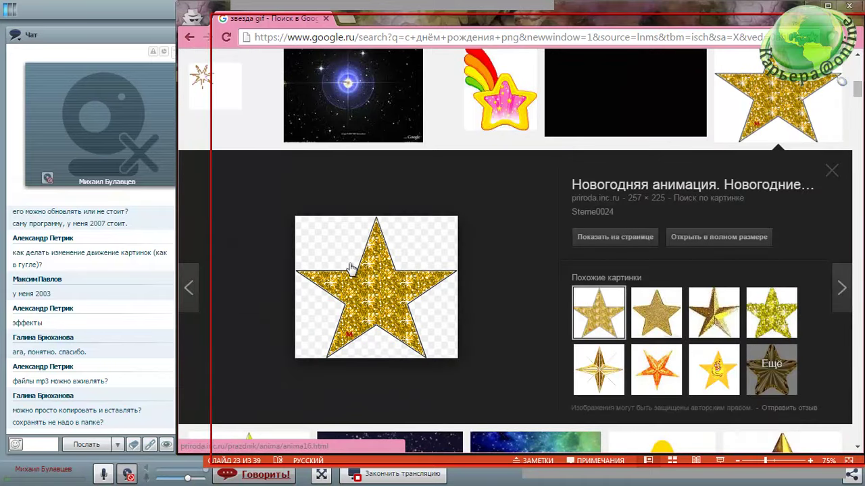
{"action": "right_click", "coordinate": [395, 289]}
Step: Copy the gold glitter star, paste it onto slide 23's right side, and preview the slide show
{"action": "left_click", "coordinate": [454, 222]}
{"action": "key", "text": "alt+Tab"}
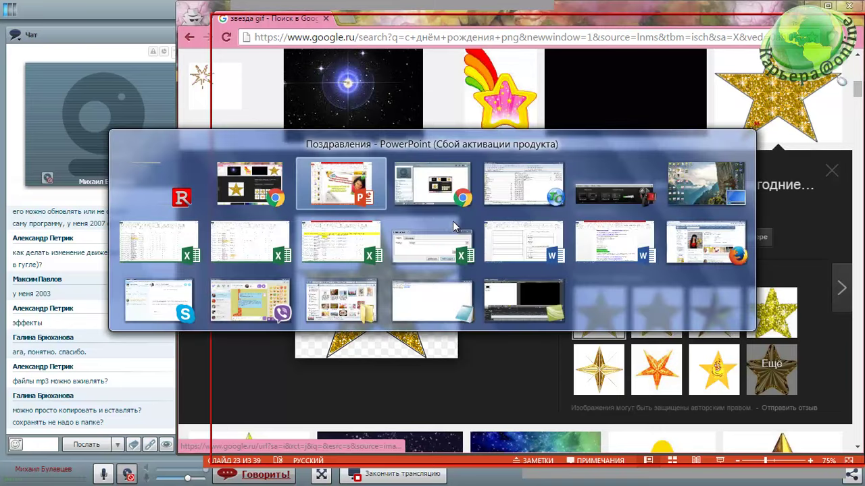
{"action": "key", "text": "ctrl+v"}
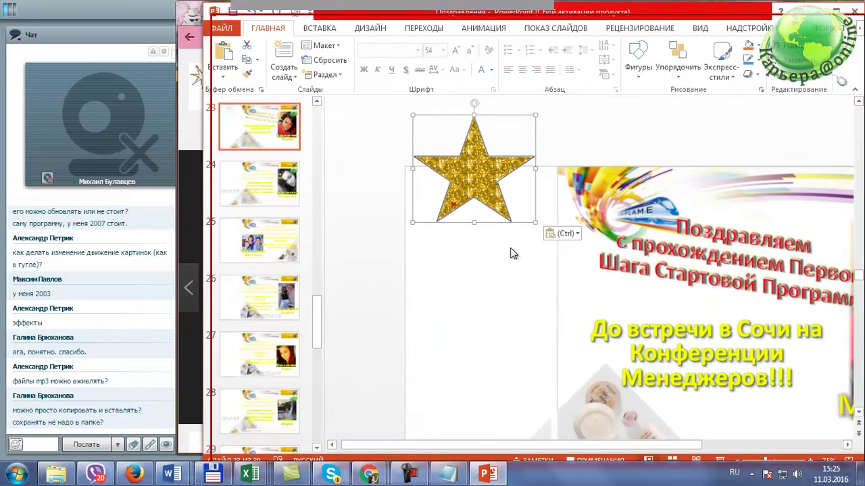
{"action": "left_click_drag", "start_coordinate": [480, 210], "coordinate": [632, 284]}
{"action": "scroll", "coordinate": [658, 269], "scroll_direction": "down", "scroll_amount": 1}
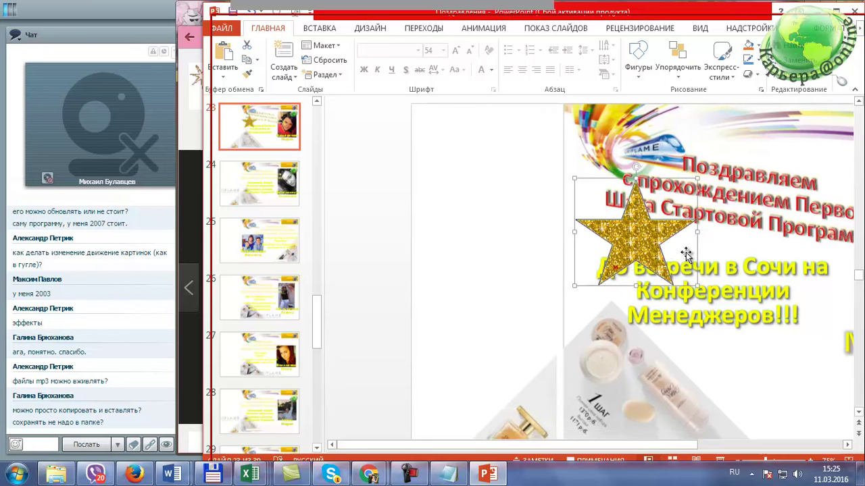
{"action": "left_click_drag", "start_coordinate": [633, 236], "coordinate": [804, 292]}
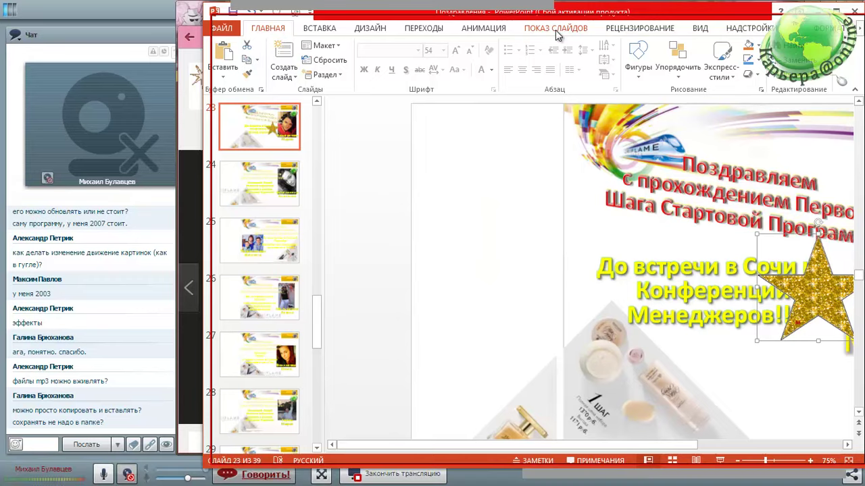
{"action": "key", "text": "F5"}
{"action": "key", "text": "Escape"}
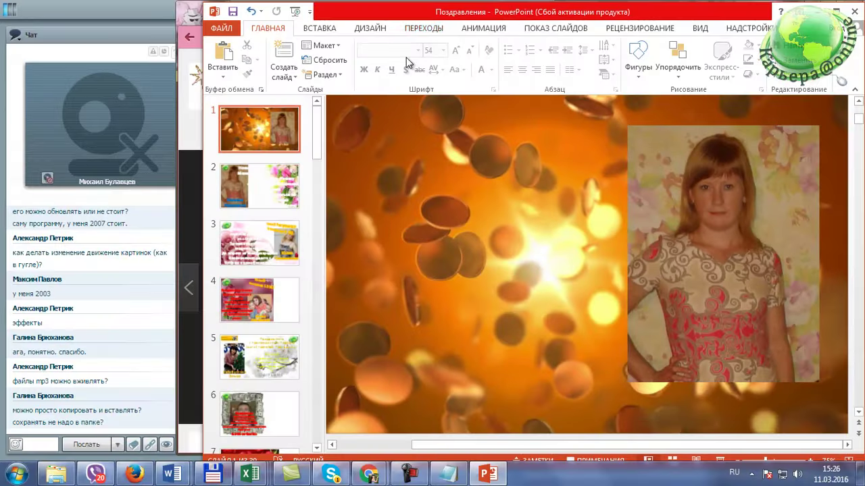
Step: Jump to slide 31 in the thumbnail pane, then navigate back to slide 23
{"action": "left_click_drag", "start_coordinate": [316, 129], "coordinate": [332, 388]}
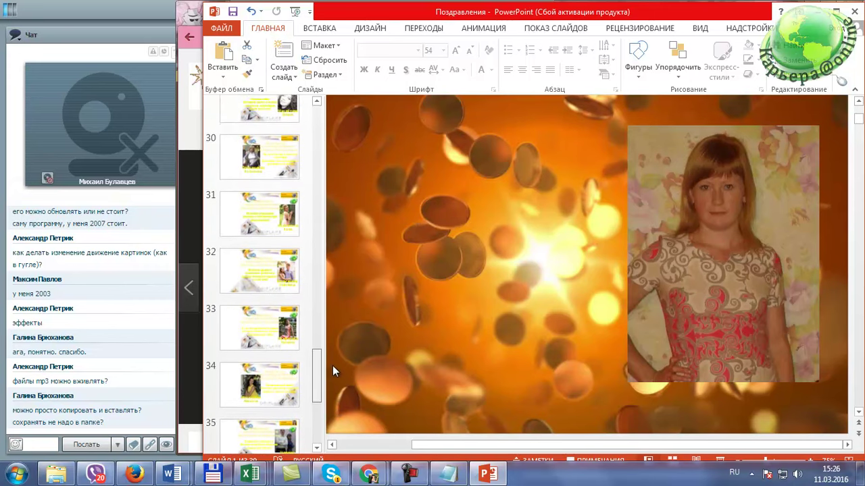
{"action": "left_click_drag", "start_coordinate": [332, 387], "coordinate": [332, 363]}
{"action": "left_click", "coordinate": [271, 266]}
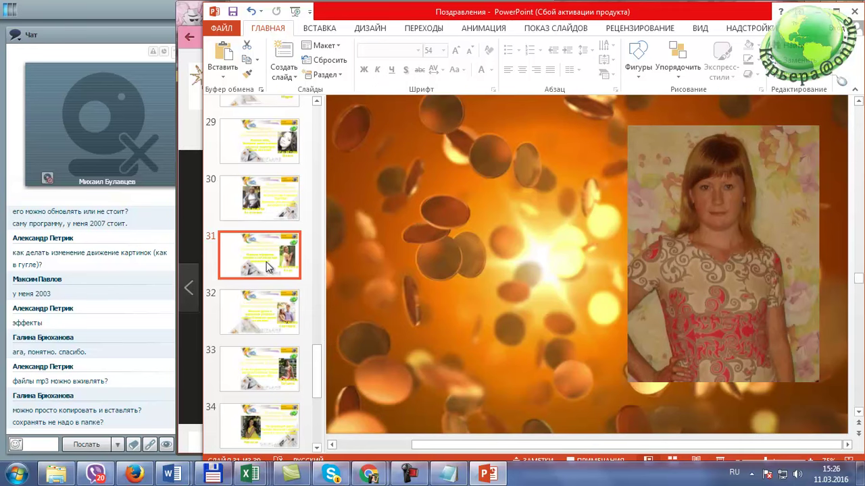
{"action": "scroll", "coordinate": [272, 288], "scroll_direction": "up", "scroll_amount": 2}
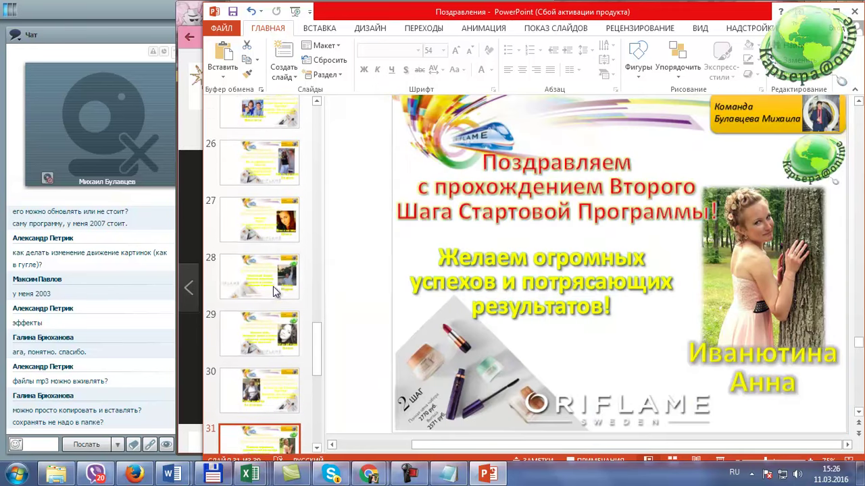
{"action": "scroll", "coordinate": [273, 286], "scroll_direction": "down", "scroll_amount": 4}
{"action": "scroll", "coordinate": [286, 317], "scroll_direction": "down", "scroll_amount": 1}
{"action": "scroll", "coordinate": [286, 331], "scroll_direction": "down", "scroll_amount": 1}
{"action": "scroll", "coordinate": [285, 347], "scroll_direction": "down", "scroll_amount": 1}
{"action": "scroll", "coordinate": [284, 365], "scroll_direction": "down", "scroll_amount": 1}
{"action": "scroll", "coordinate": [280, 366], "scroll_direction": "down", "scroll_amount": 1}
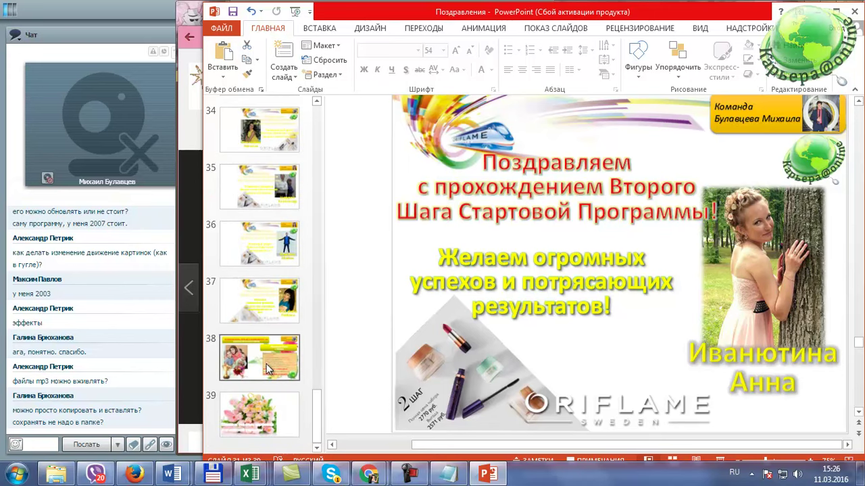
{"action": "left_click_drag", "start_coordinate": [322, 410], "coordinate": [306, 296]}
{"action": "left_click", "coordinate": [277, 267]}
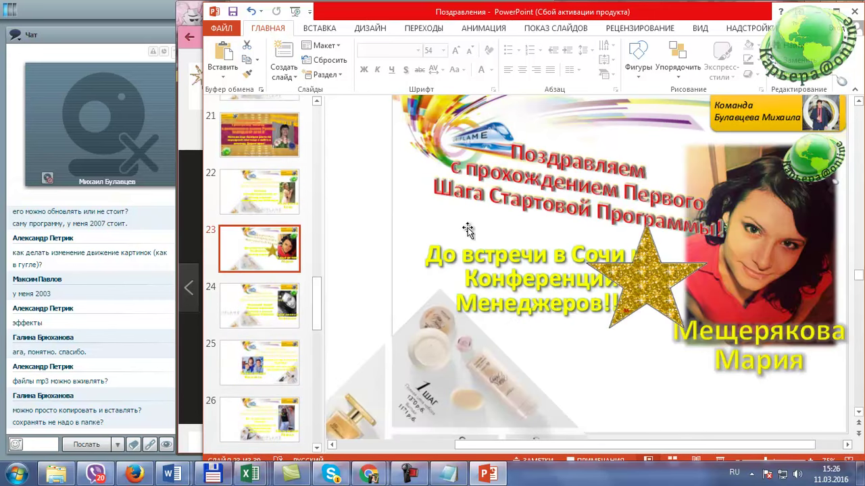
Step: Play the slide show from slide 23 to watch the star animate, then end it
{"action": "left_click", "coordinate": [555, 29]}
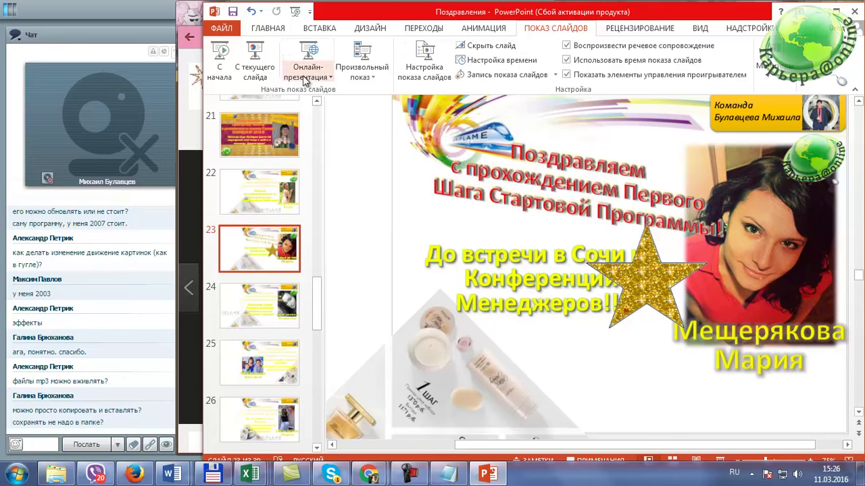
{"action": "left_click", "coordinate": [267, 54]}
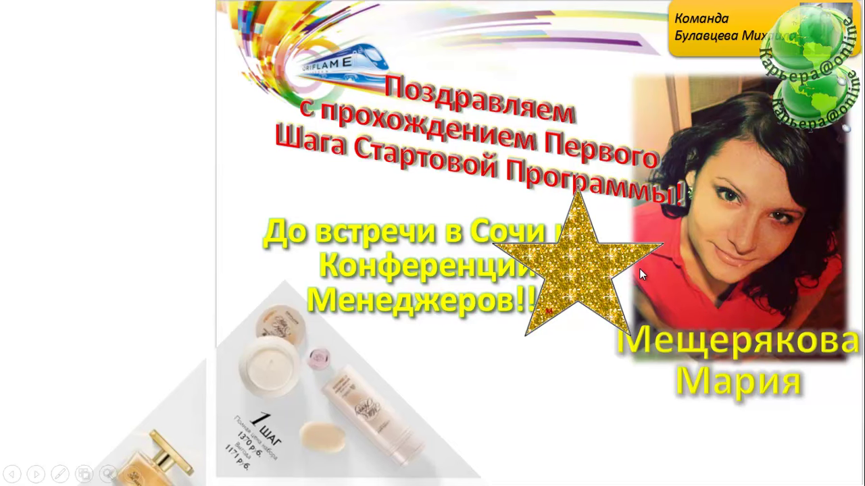
{"action": "key", "text": "Escape"}
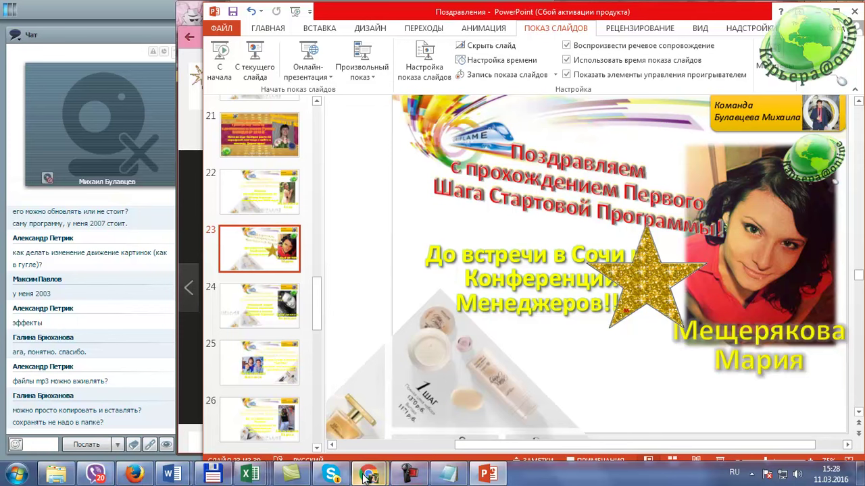
Step: In Chrome, copy the glittering gold star picture again from its preview
{"action": "mouse_move", "coordinate": [371, 476]}
{"action": "left_click", "coordinate": [330, 407]}
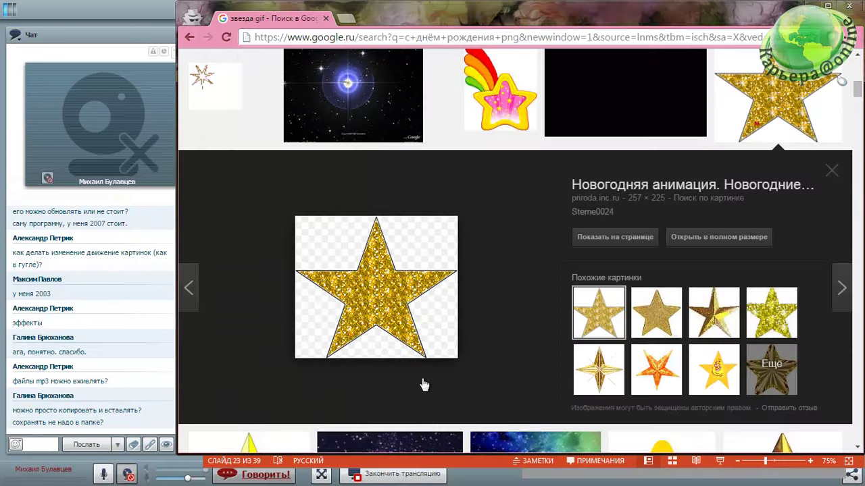
{"action": "right_click", "coordinate": [378, 296]}
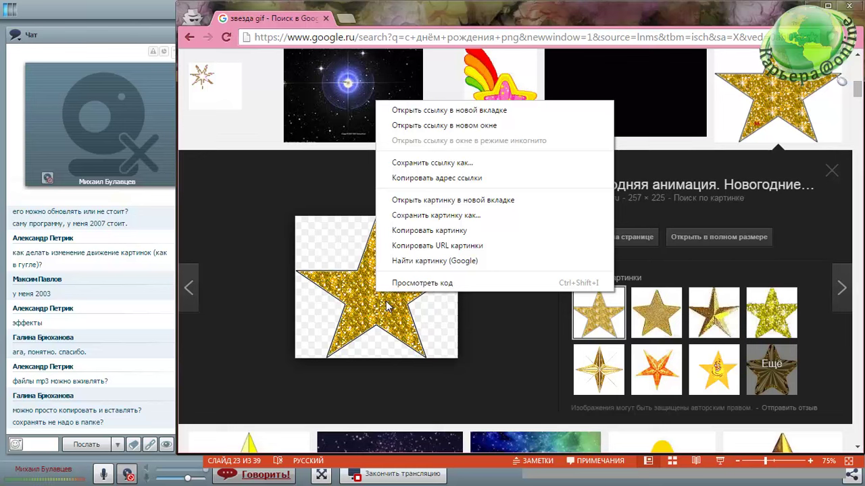
{"action": "left_click", "coordinate": [411, 233]}
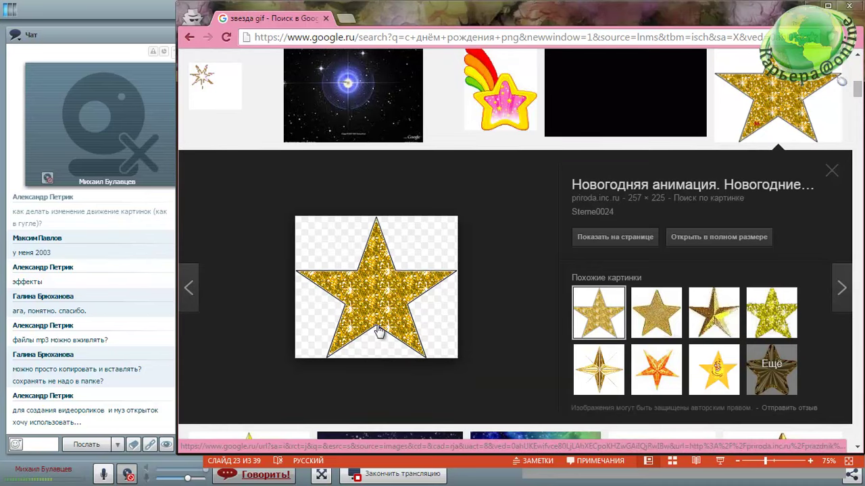
Step: Dismiss the reopened image menu, scroll to the top of results, and minimize Chrome
{"action": "right_click", "coordinate": [377, 278]}
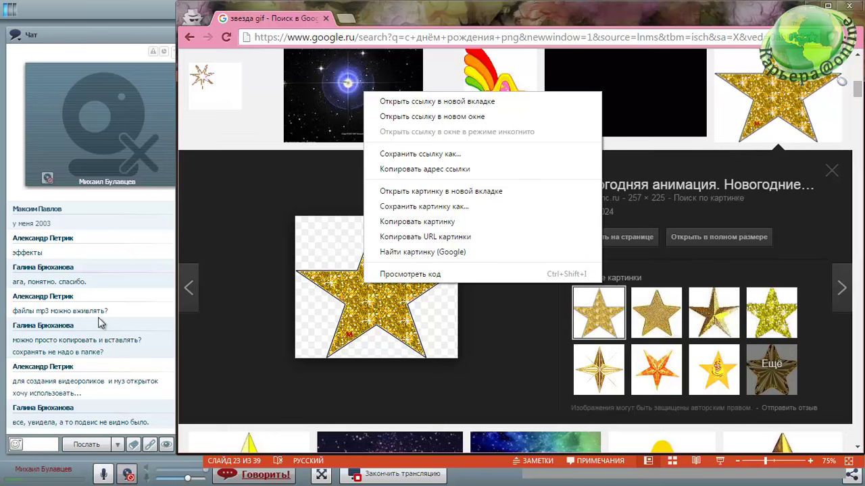
{"action": "left_click", "coordinate": [244, 274]}
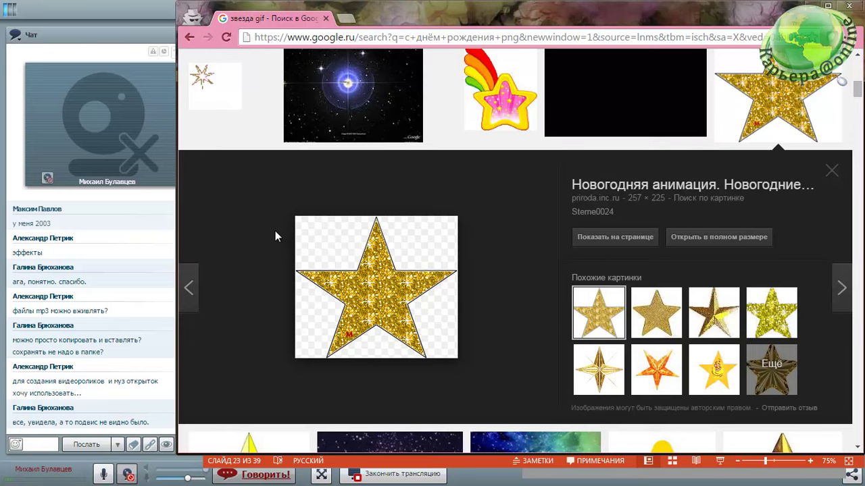
{"action": "scroll", "coordinate": [275, 230], "scroll_direction": "up", "scroll_amount": 3}
{"action": "scroll", "coordinate": [277, 233], "scroll_direction": "up", "scroll_amount": 3}
{"action": "scroll", "coordinate": [279, 236], "scroll_direction": "up", "scroll_amount": 5}
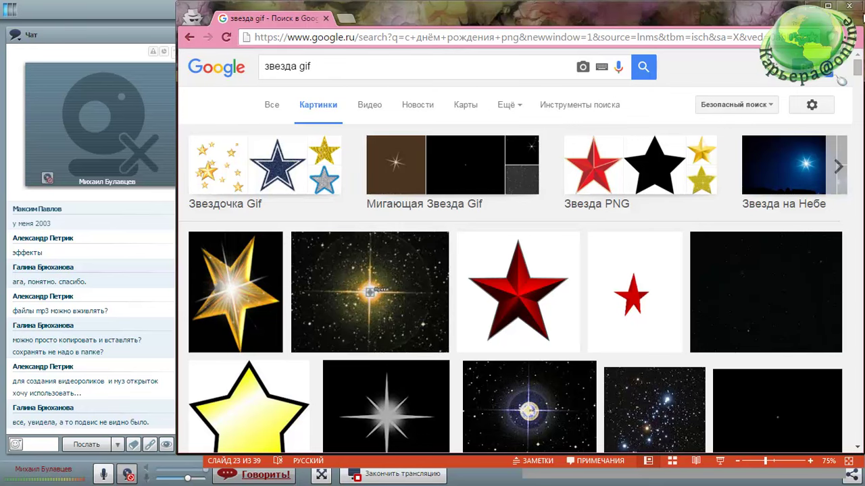
{"action": "left_click", "coordinate": [808, 7]}
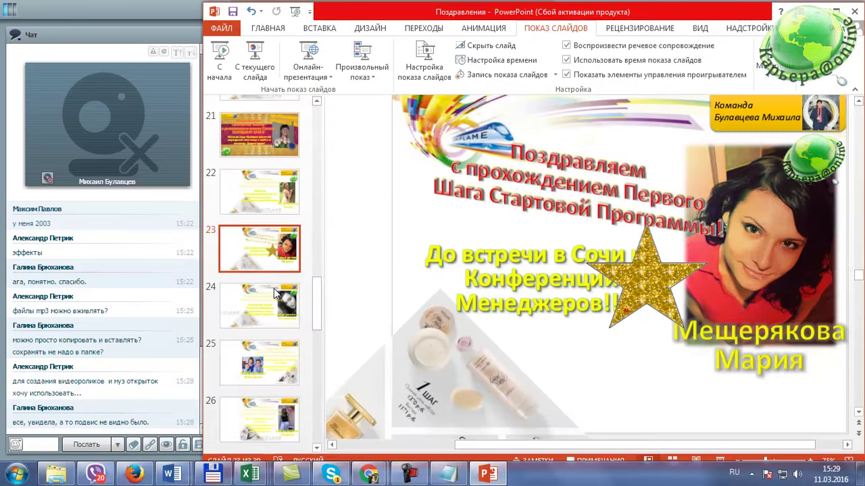
Step: Look through slides 9, 8 and 7, then open slide 10 and select the girl's photo
{"action": "mouse_move", "coordinate": [321, 294]}
{"action": "left_mouse_down"}
{"action": "mouse_move", "coordinate": [323, 365]}
{"action": "mouse_move", "coordinate": [314, 175]}
{"action": "left_mouse_up"}
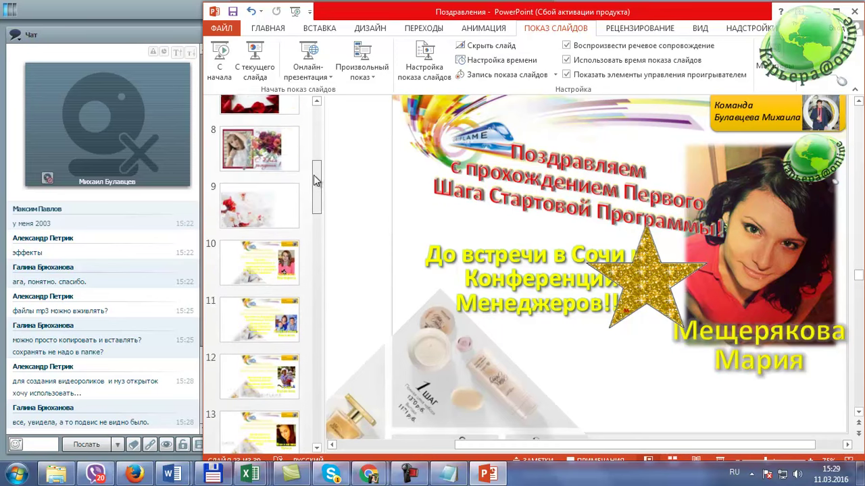
{"action": "left_click", "coordinate": [263, 266]}
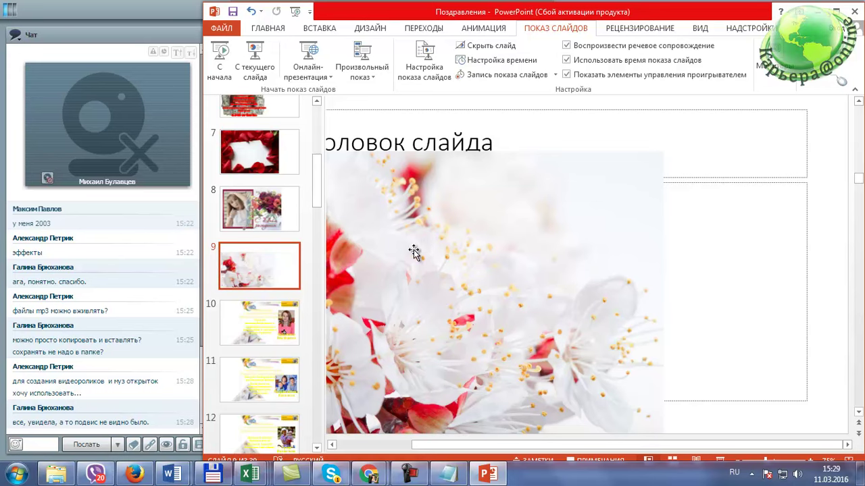
{"action": "left_click", "coordinate": [281, 214]}
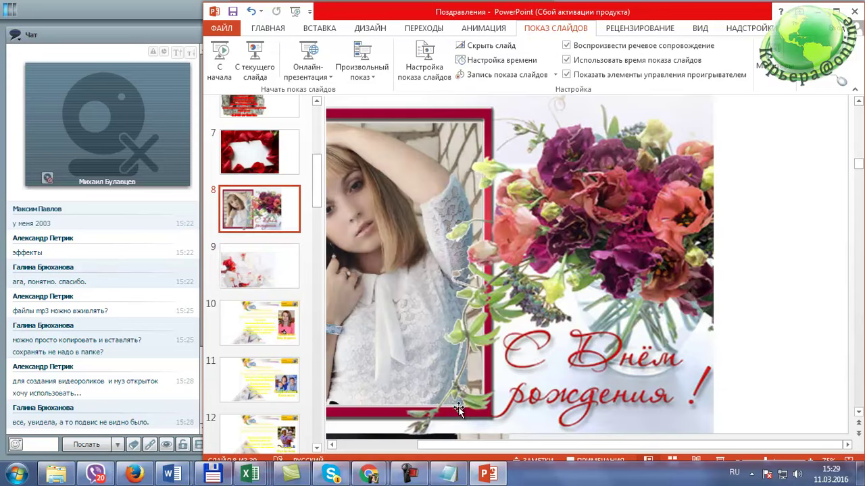
{"action": "left_click_drag", "start_coordinate": [580, 444], "coordinate": [496, 446]}
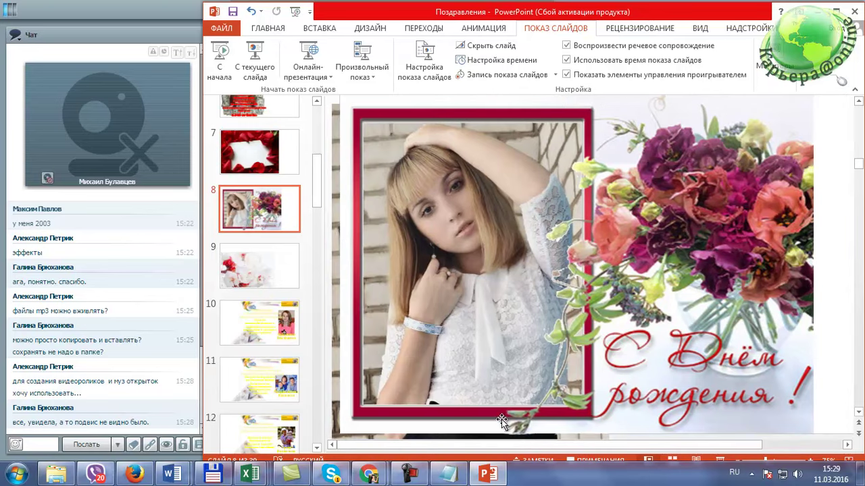
{"action": "left_click", "coordinate": [269, 159]}
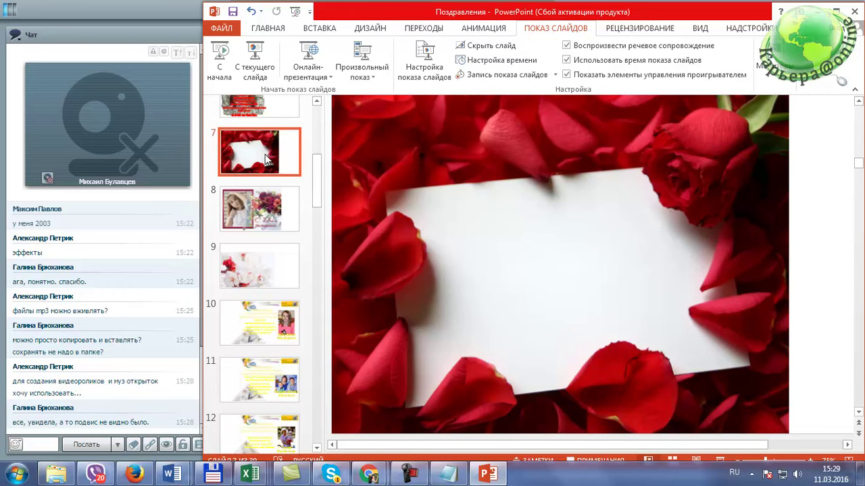
{"action": "scroll", "coordinate": [314, 163], "scroll_direction": "up", "scroll_amount": 3}
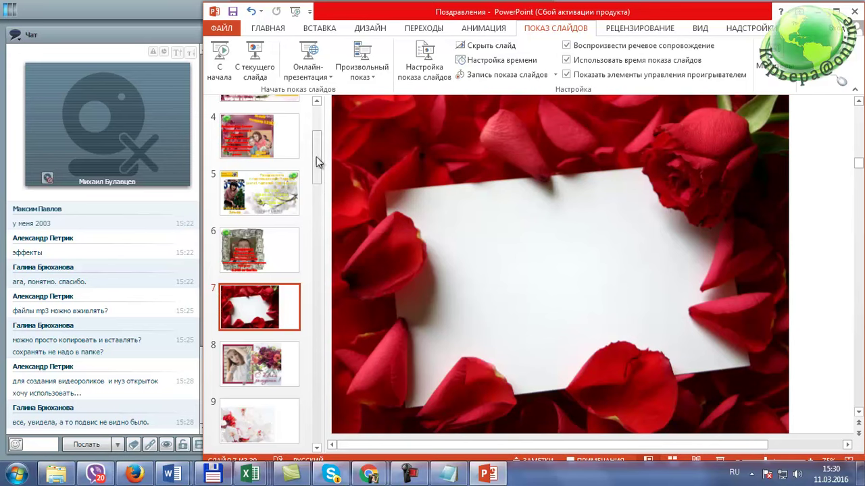
{"action": "left_click_drag", "start_coordinate": [316, 157], "coordinate": [318, 200]}
{"action": "left_click", "coordinate": [259, 181]}
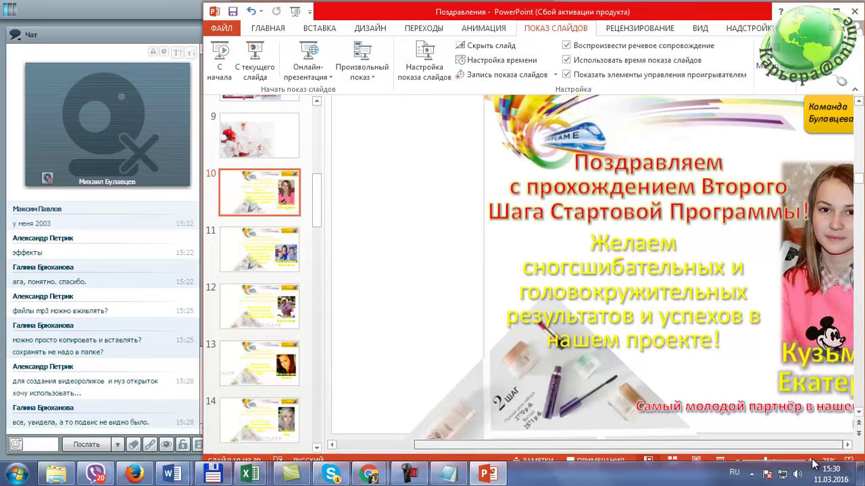
{"action": "left_click", "coordinate": [786, 282]}
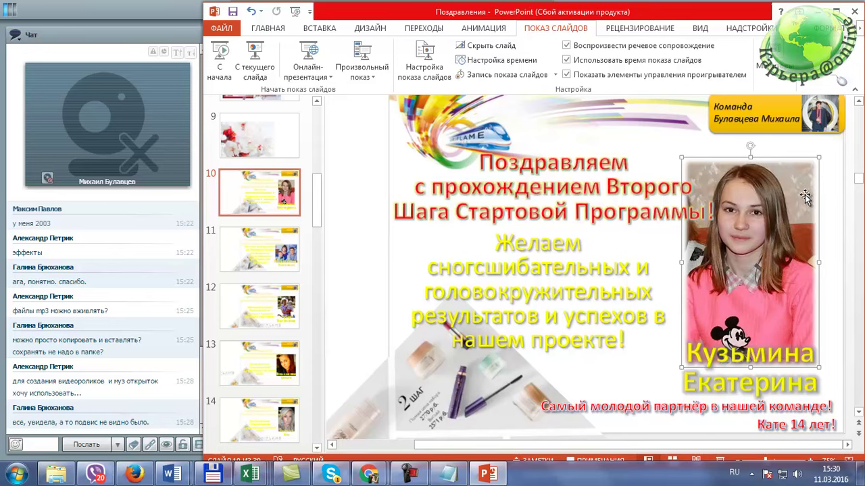
Step: Preview the Picture Styles gallery for the slide 10 photo, closing it without applying a style
{"action": "double_click", "coordinate": [762, 185]}
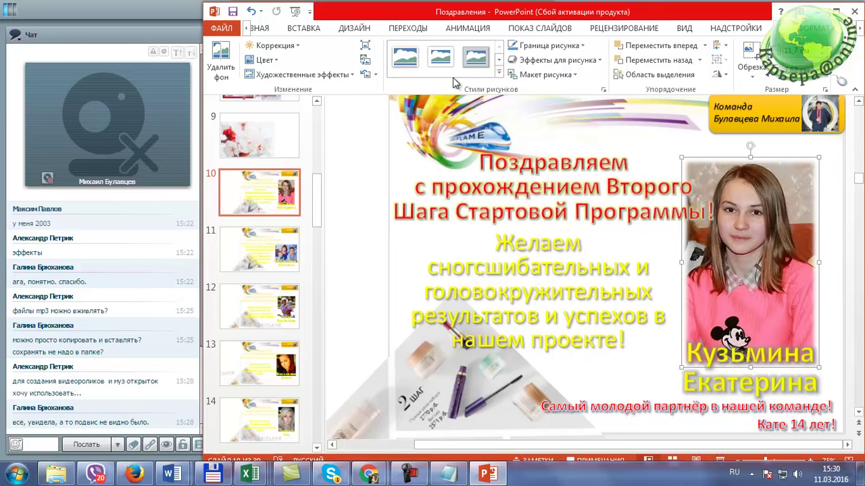
{"action": "left_click", "coordinate": [498, 67]}
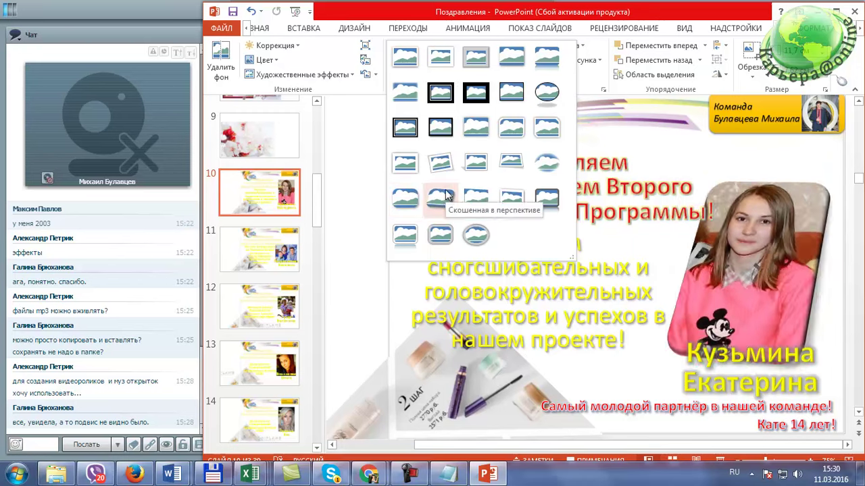
{"action": "left_click", "coordinate": [620, 146]}
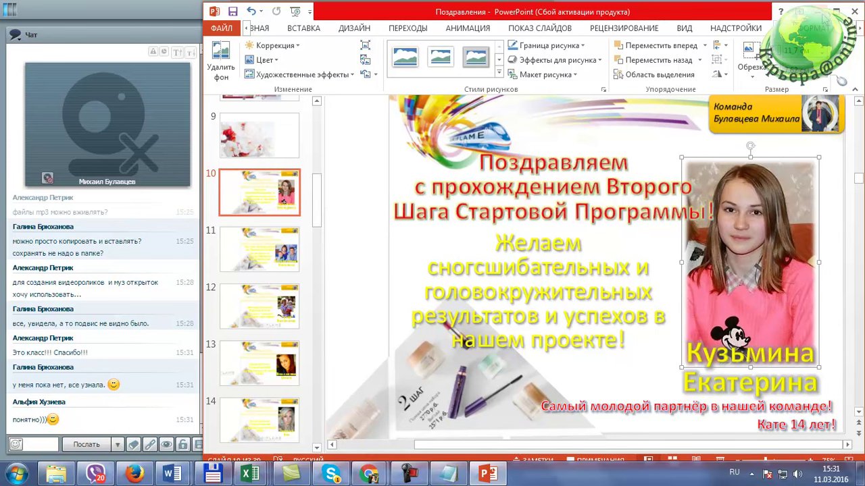
Step: Minimize PowerPoint to bring the webinar room's screen-share view and chat back into view
{"action": "left_click", "coordinate": [819, 11]}
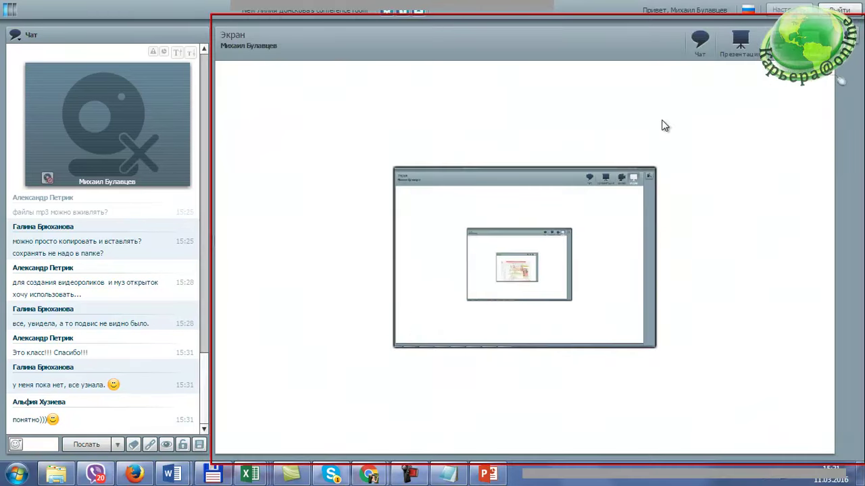